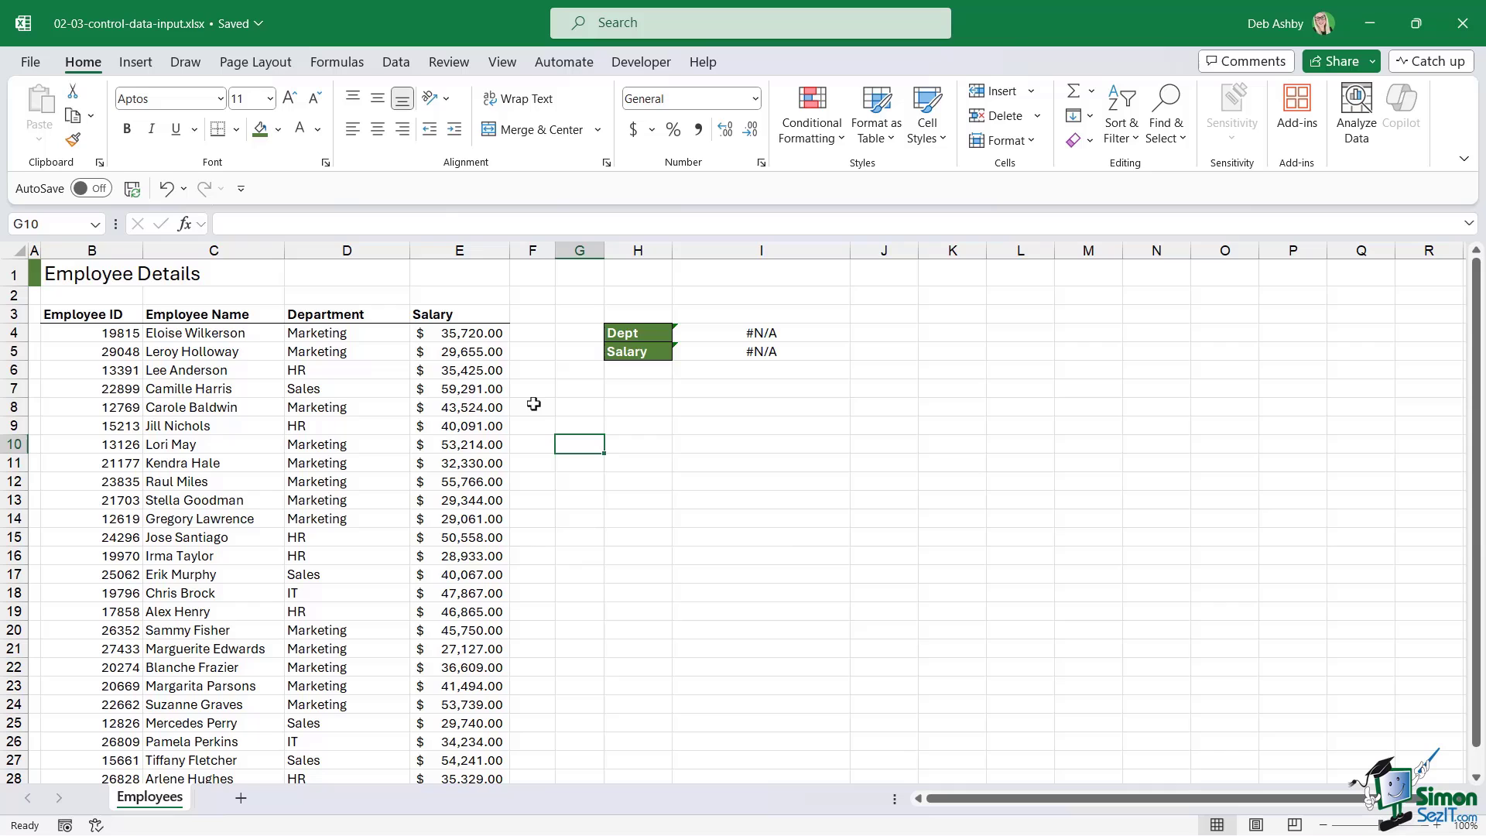
{"action": "left_click", "coordinate": [489, 354]}
{"action": "left_click", "coordinate": [329, 548]}
{"action": "left_click", "coordinate": [263, 425]}
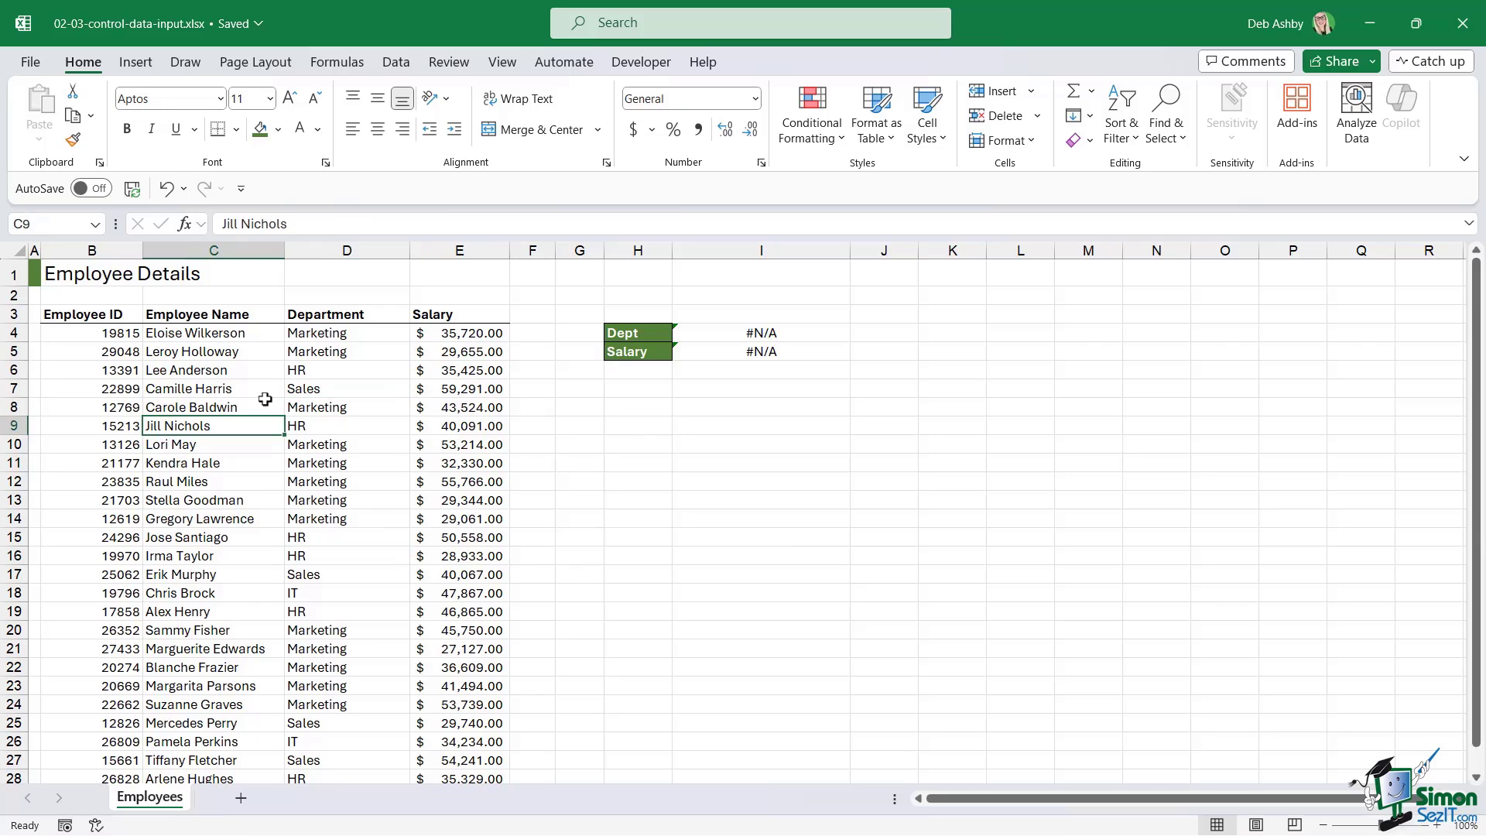
{"action": "left_click", "coordinate": [333, 389]}
{"action": "left_click", "coordinate": [388, 519]}
{"action": "left_click", "coordinate": [468, 464]}
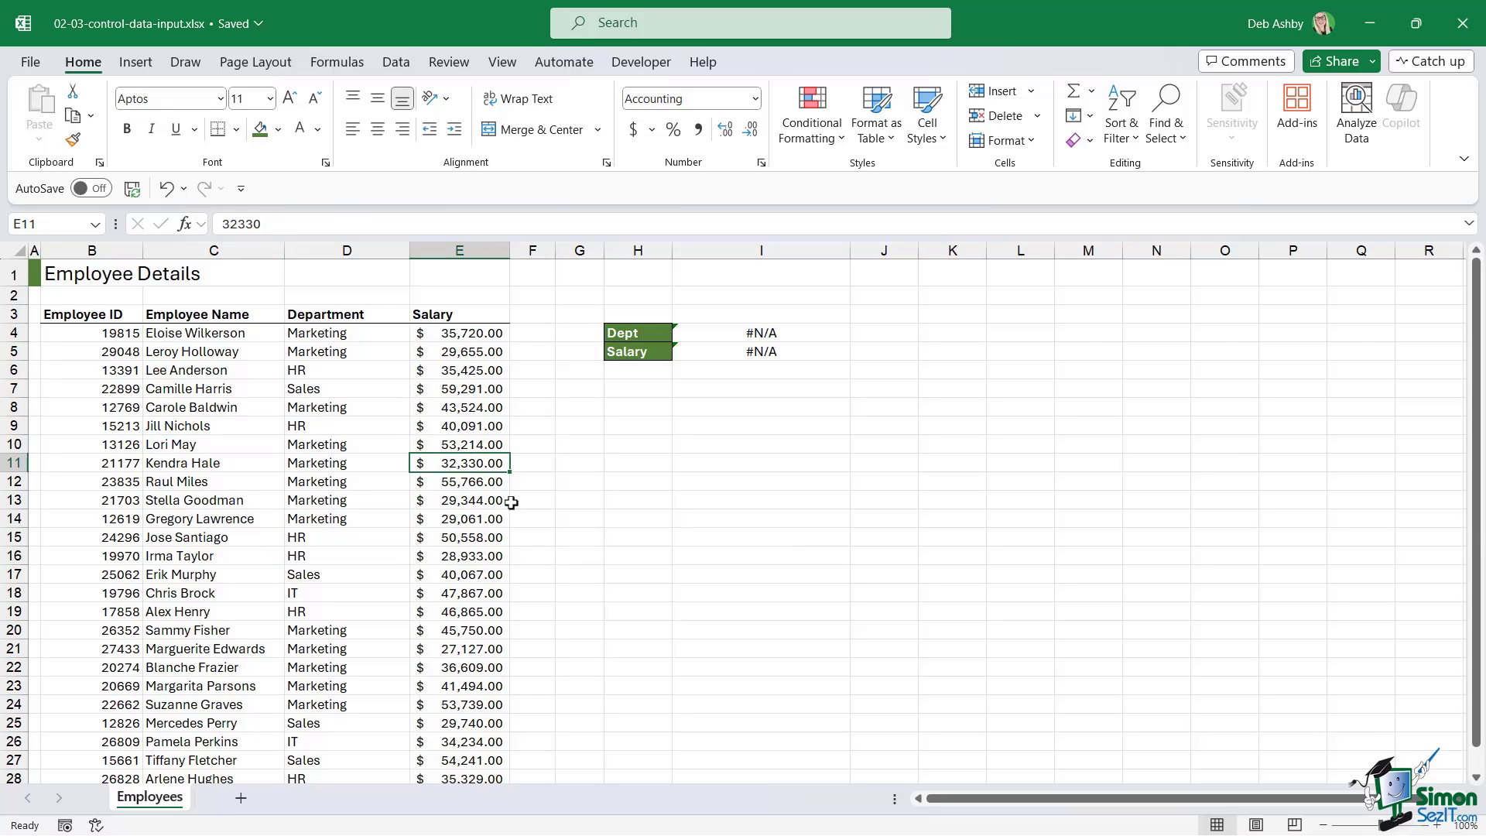
{"action": "left_click", "coordinate": [245, 443]}
{"action": "scroll", "coordinate": [246, 443], "scroll_direction": "down", "scroll_amount": 4}
{"action": "scroll", "coordinate": [247, 444], "scroll_direction": "up", "scroll_amount": 4}
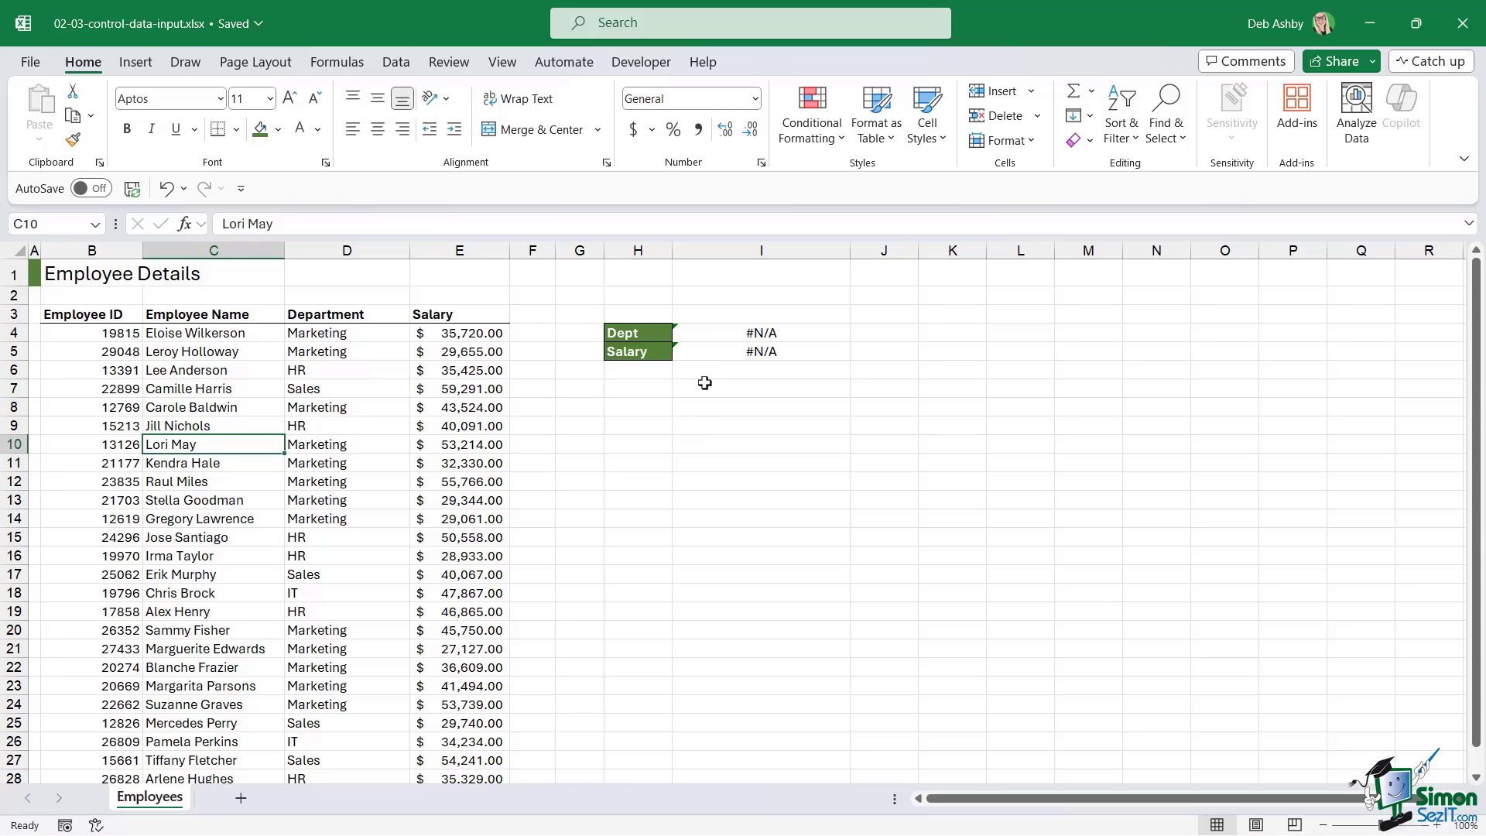
- Inspect the Dept and Salary lookup formulas in I4 and I5 and how they reference I3
{"action": "left_click", "coordinate": [710, 332]}
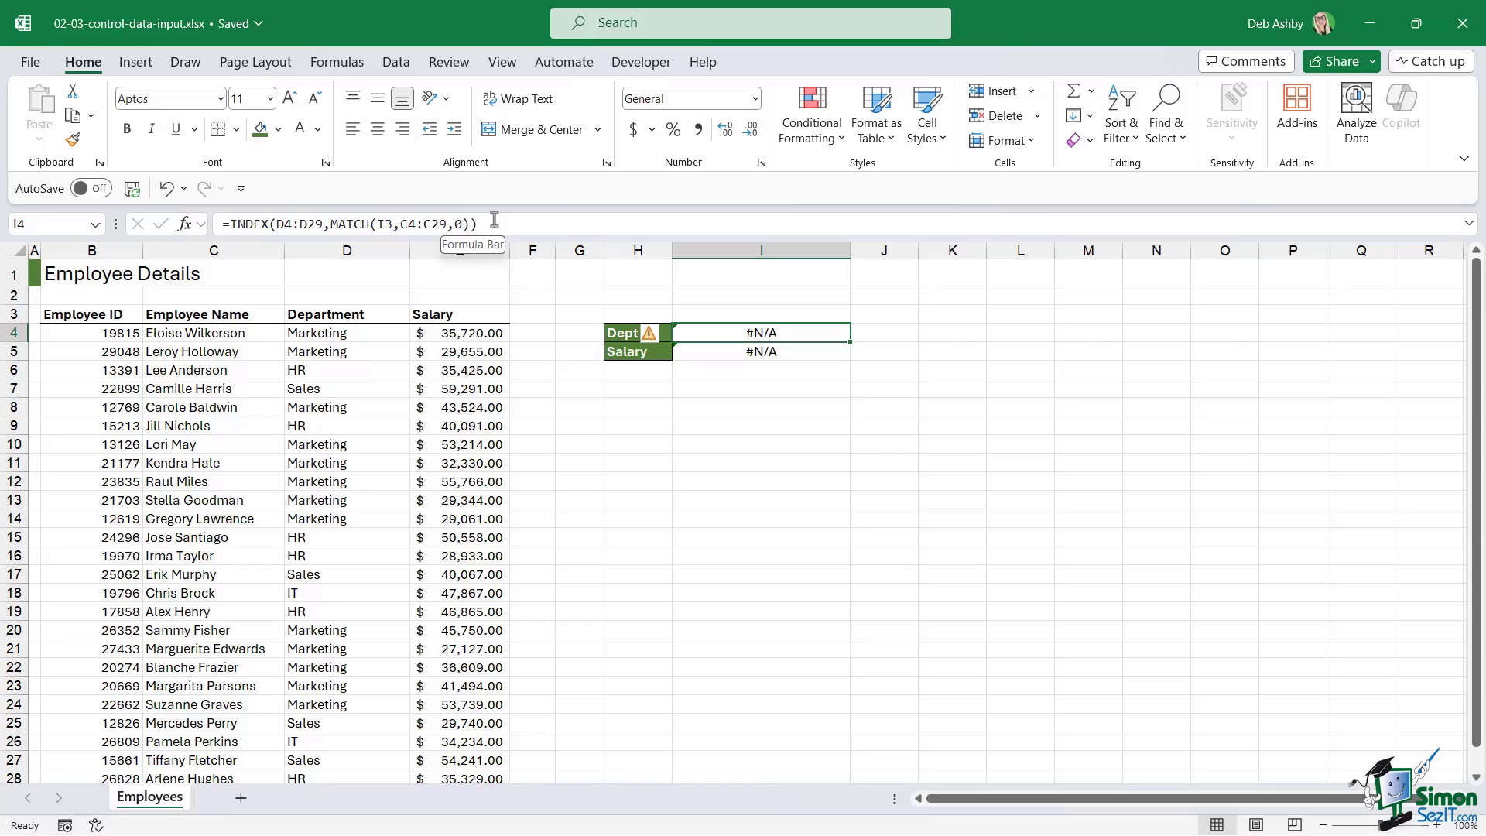
{"action": "left_click", "coordinate": [724, 355]}
{"action": "left_click", "coordinate": [725, 332]}
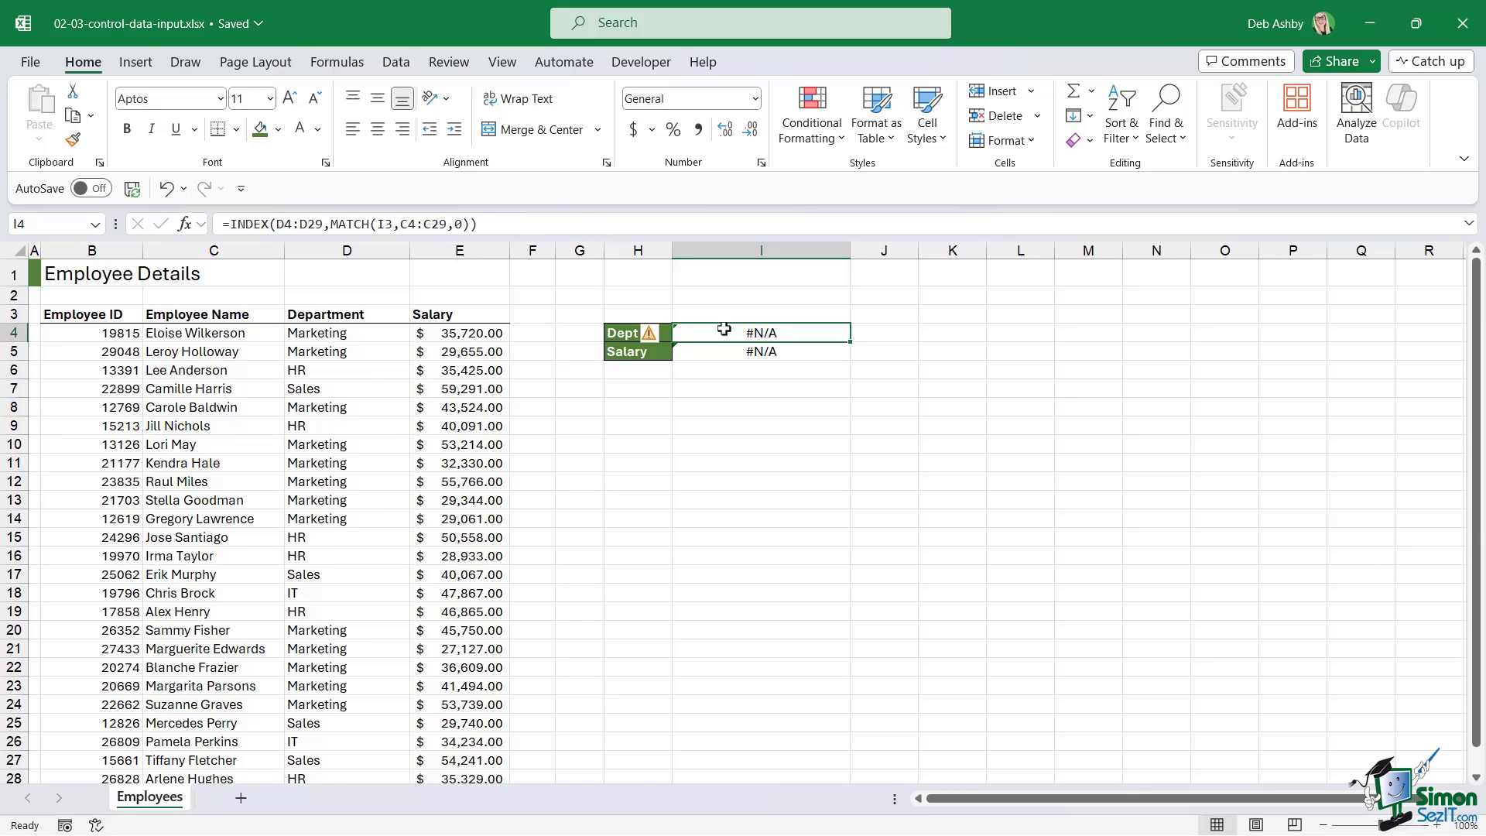
{"action": "left_click", "coordinate": [723, 352]}
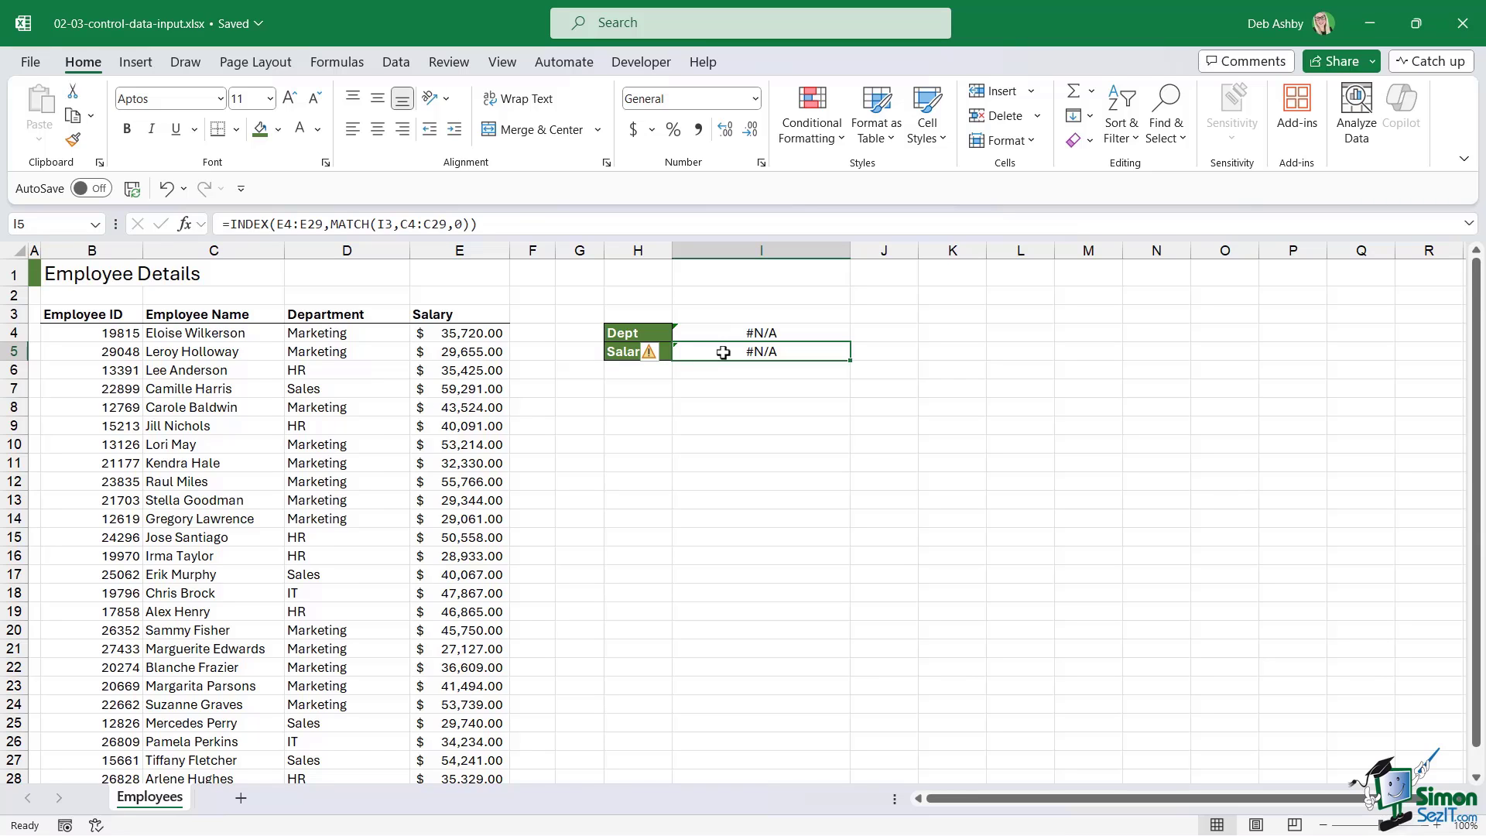
{"action": "left_click", "coordinate": [725, 333]}
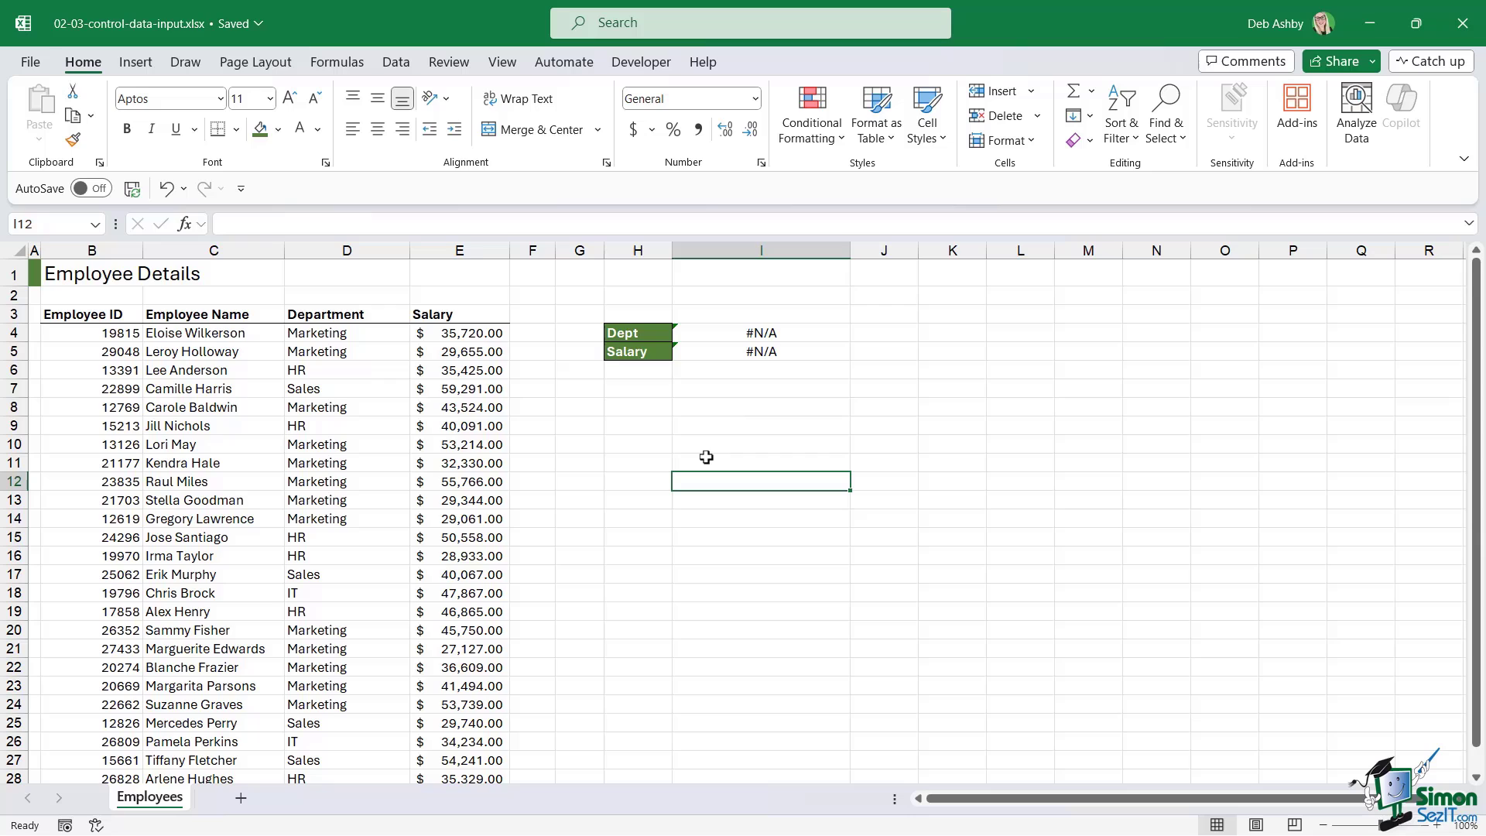
{"action": "left_click", "coordinate": [728, 312]}
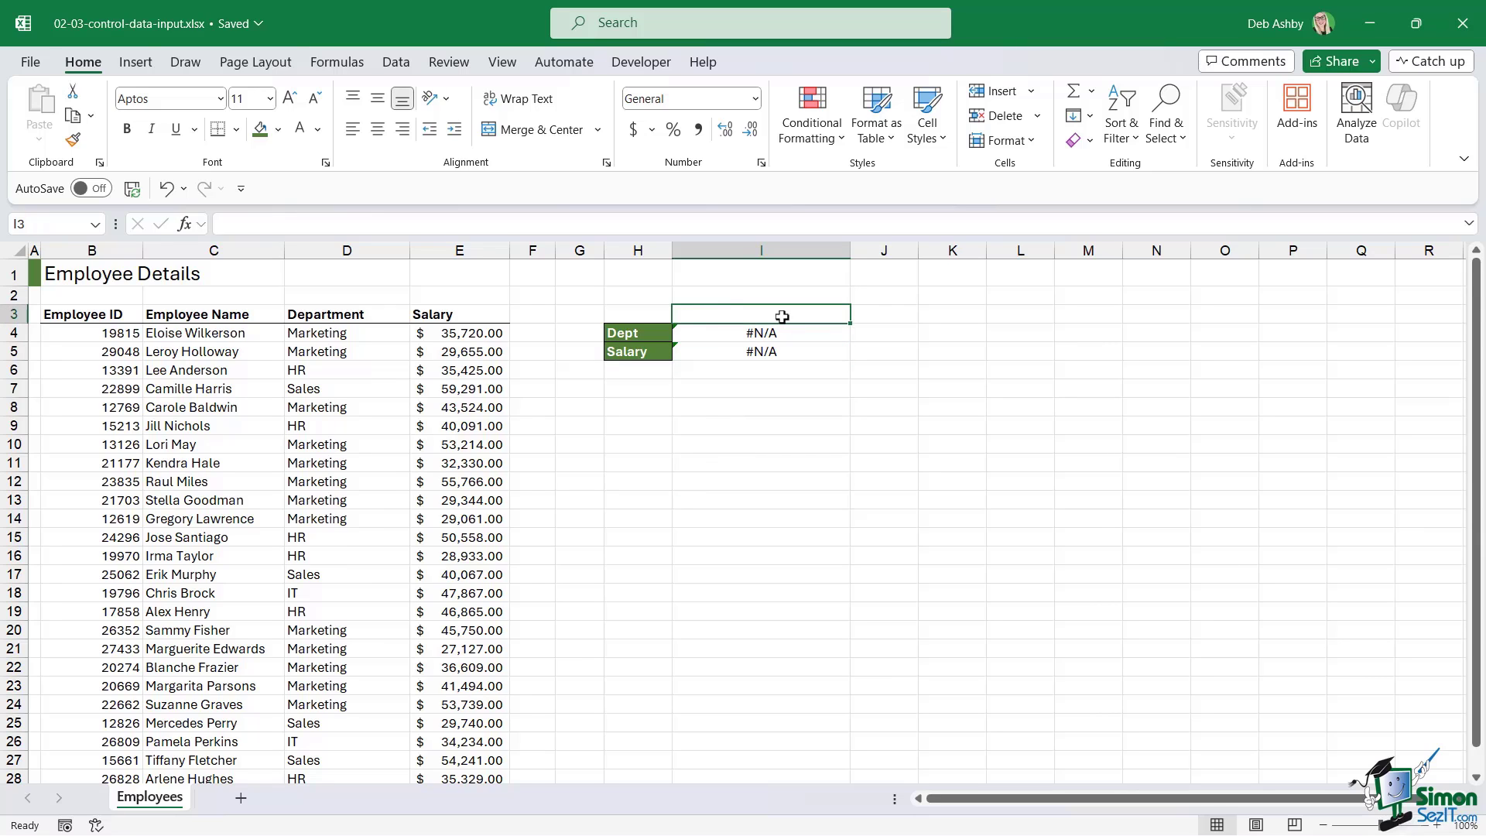
{"action": "left_click", "coordinate": [715, 336]}
{"action": "left_click", "coordinate": [714, 355]}
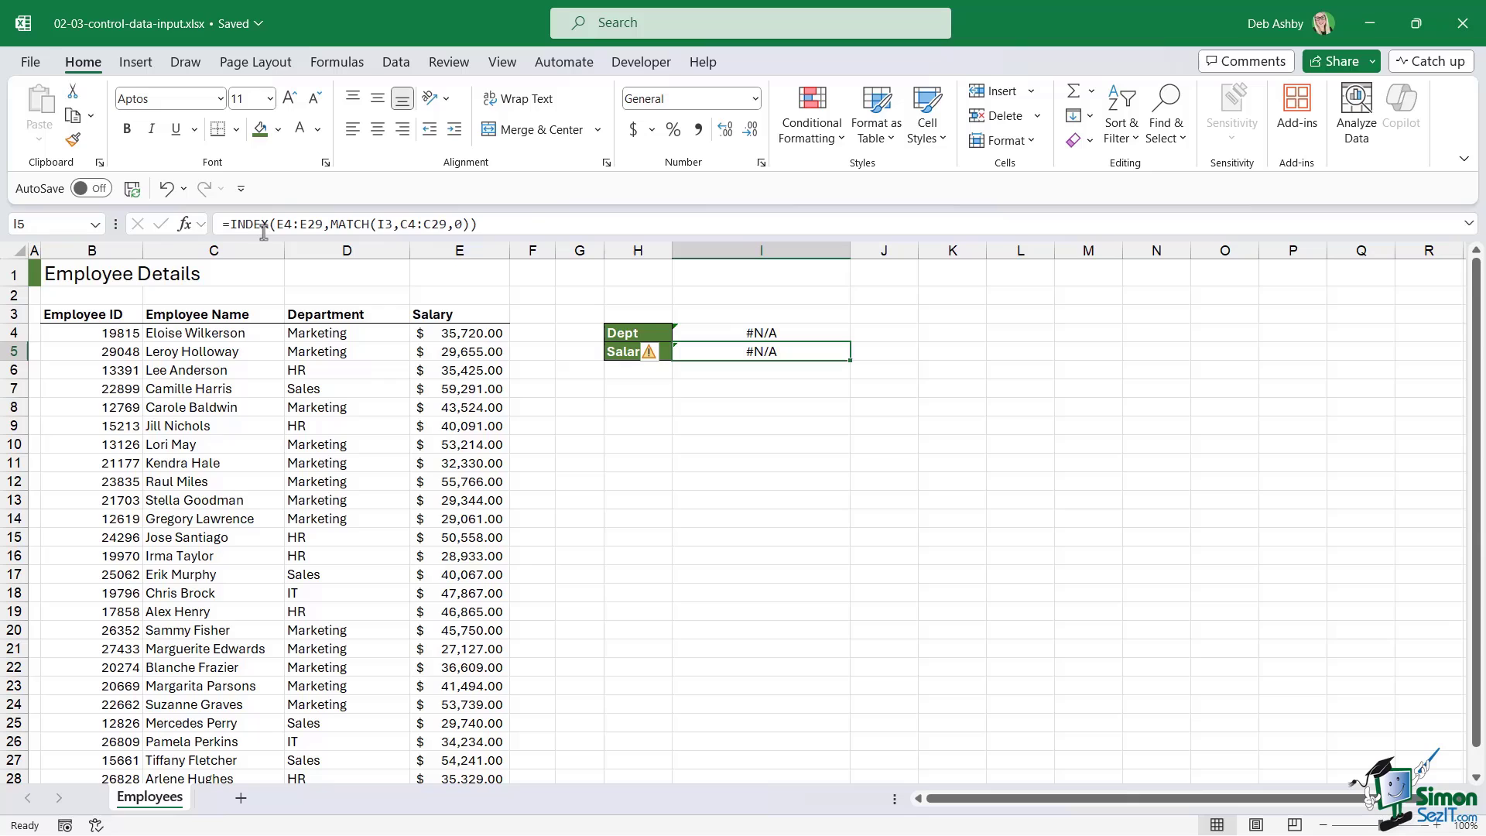
{"action": "left_click", "coordinate": [746, 313]}
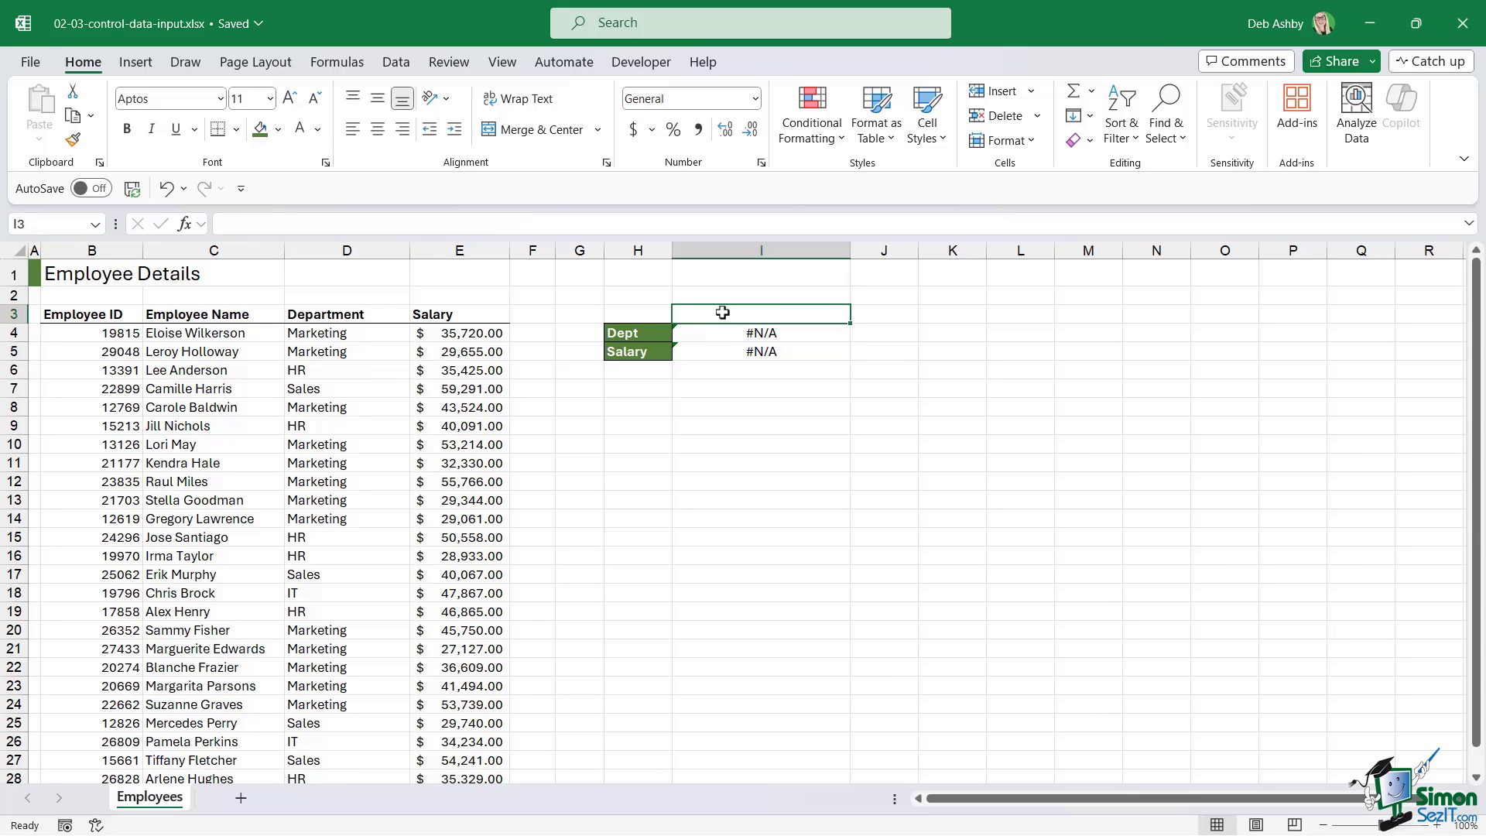
{"action": "left_click", "coordinate": [717, 338]}
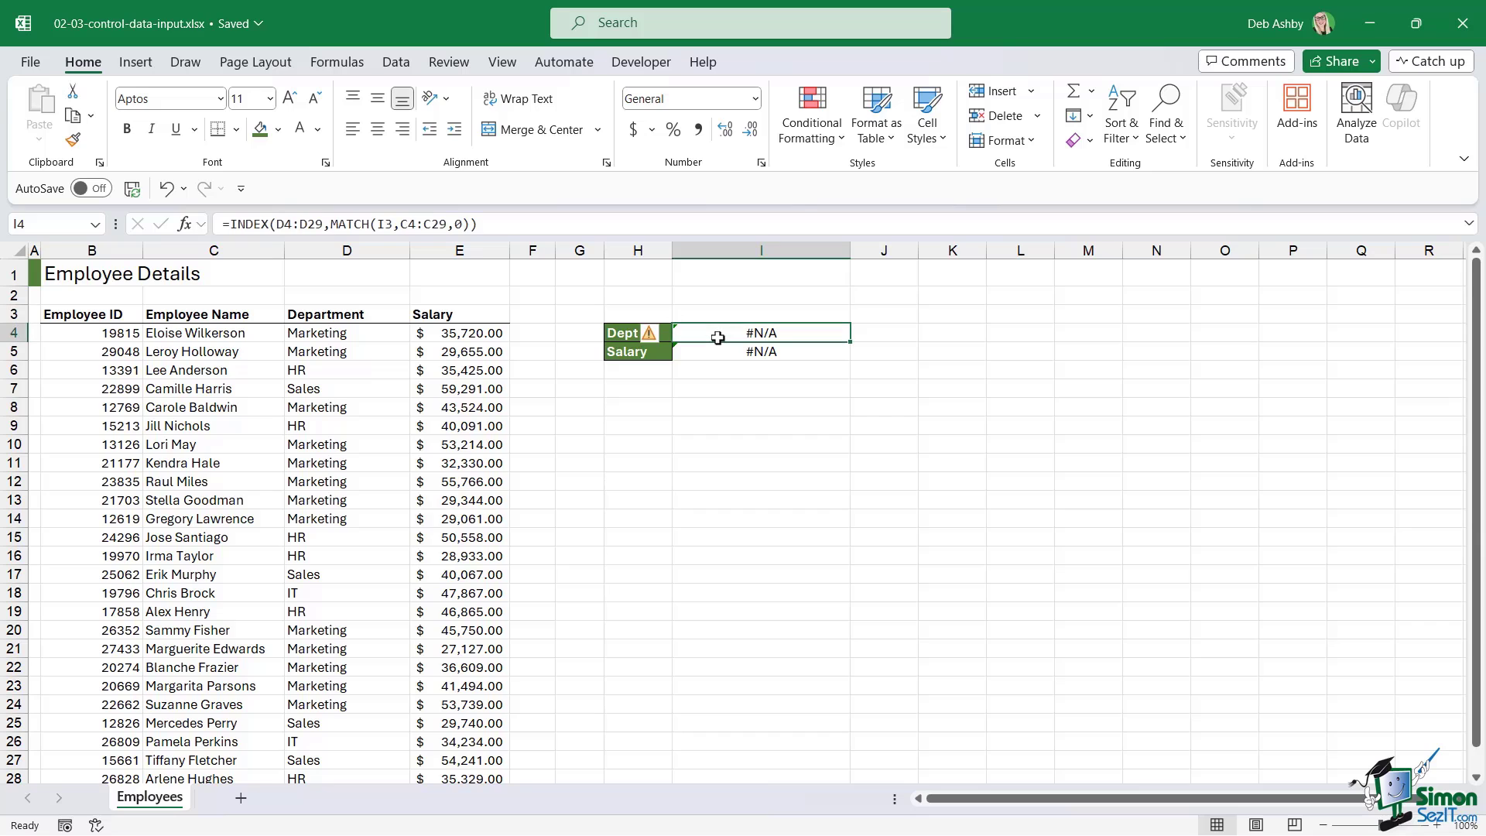
{"action": "left_click", "coordinate": [171, 371]}
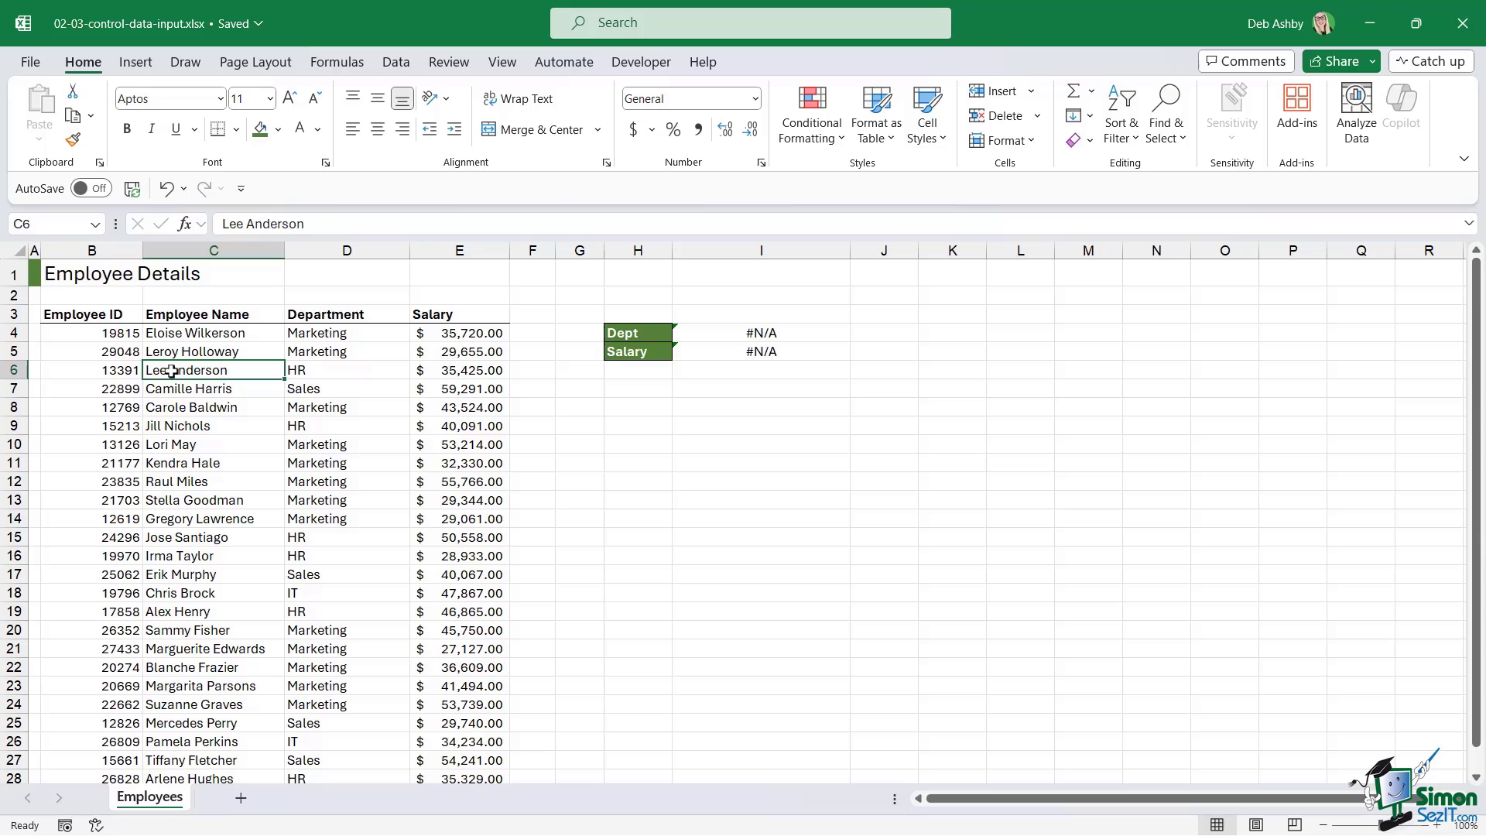
{"action": "left_click", "coordinate": [331, 371]}
{"action": "left_click", "coordinate": [472, 372]}
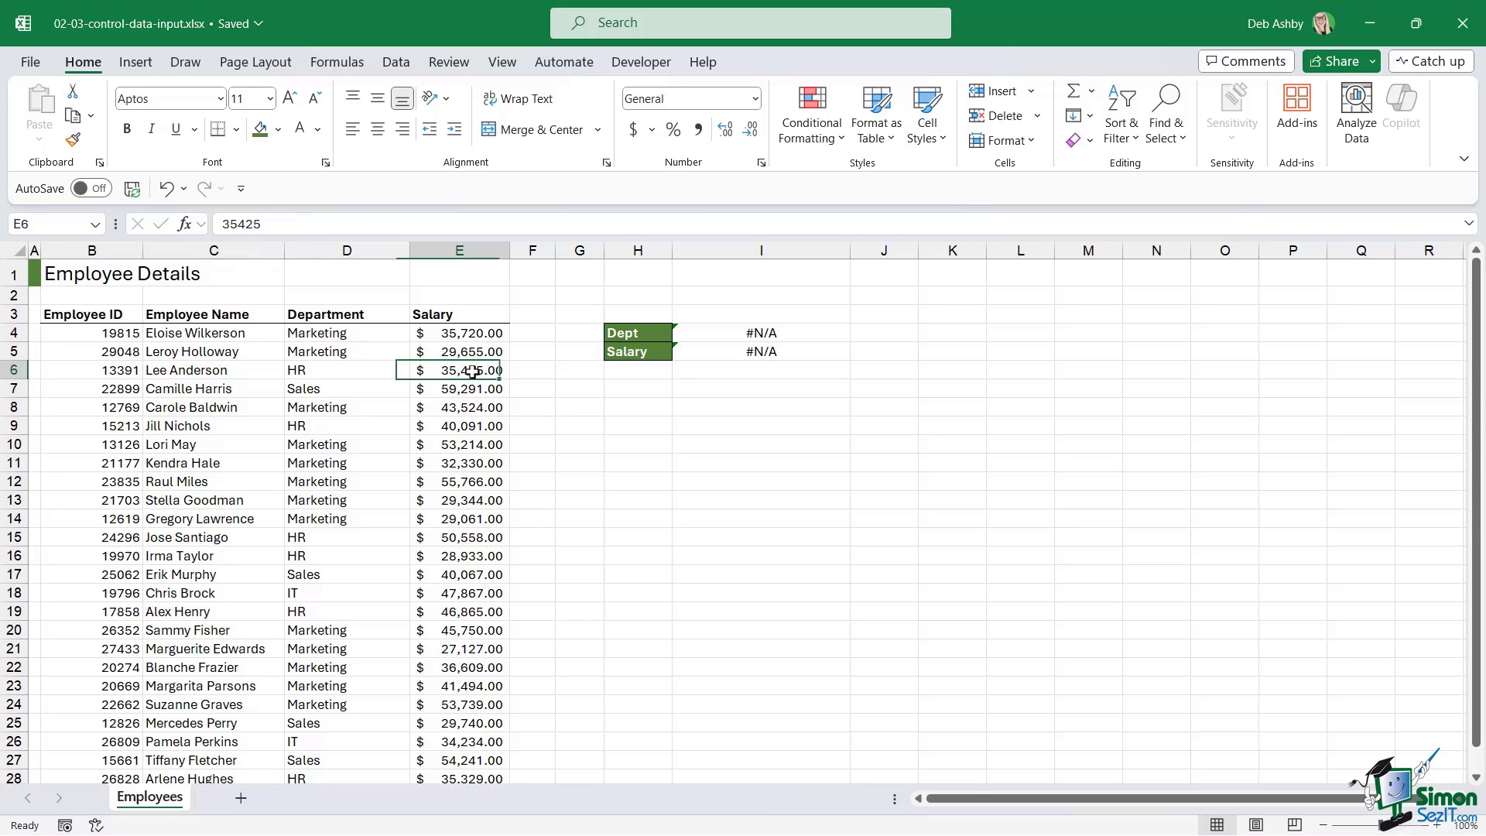
{"action": "left_click", "coordinate": [228, 373]}
{"action": "left_click", "coordinate": [805, 315]}
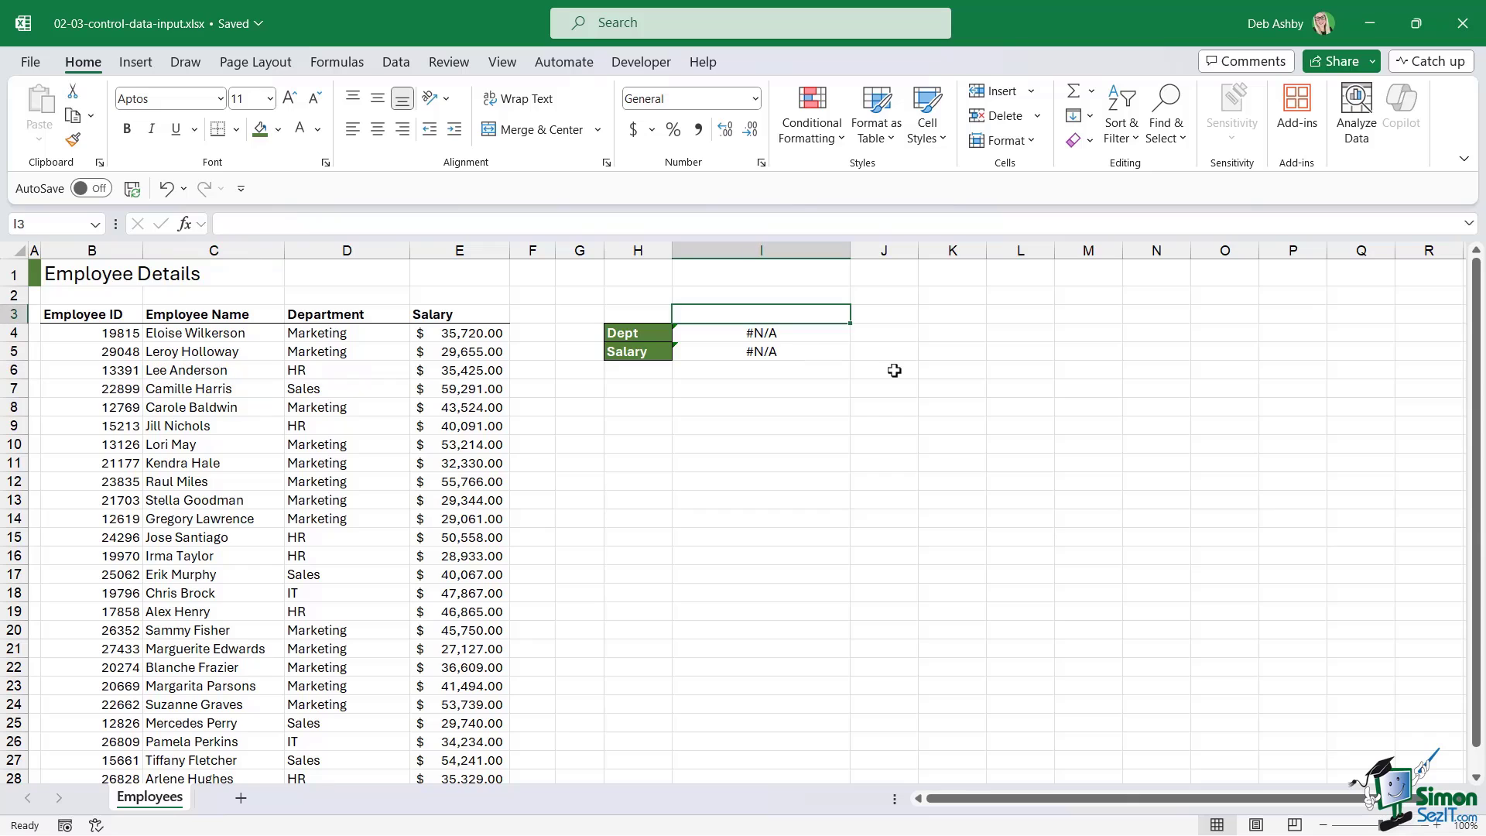
{"action": "type", "text": "Lee Anderso"}
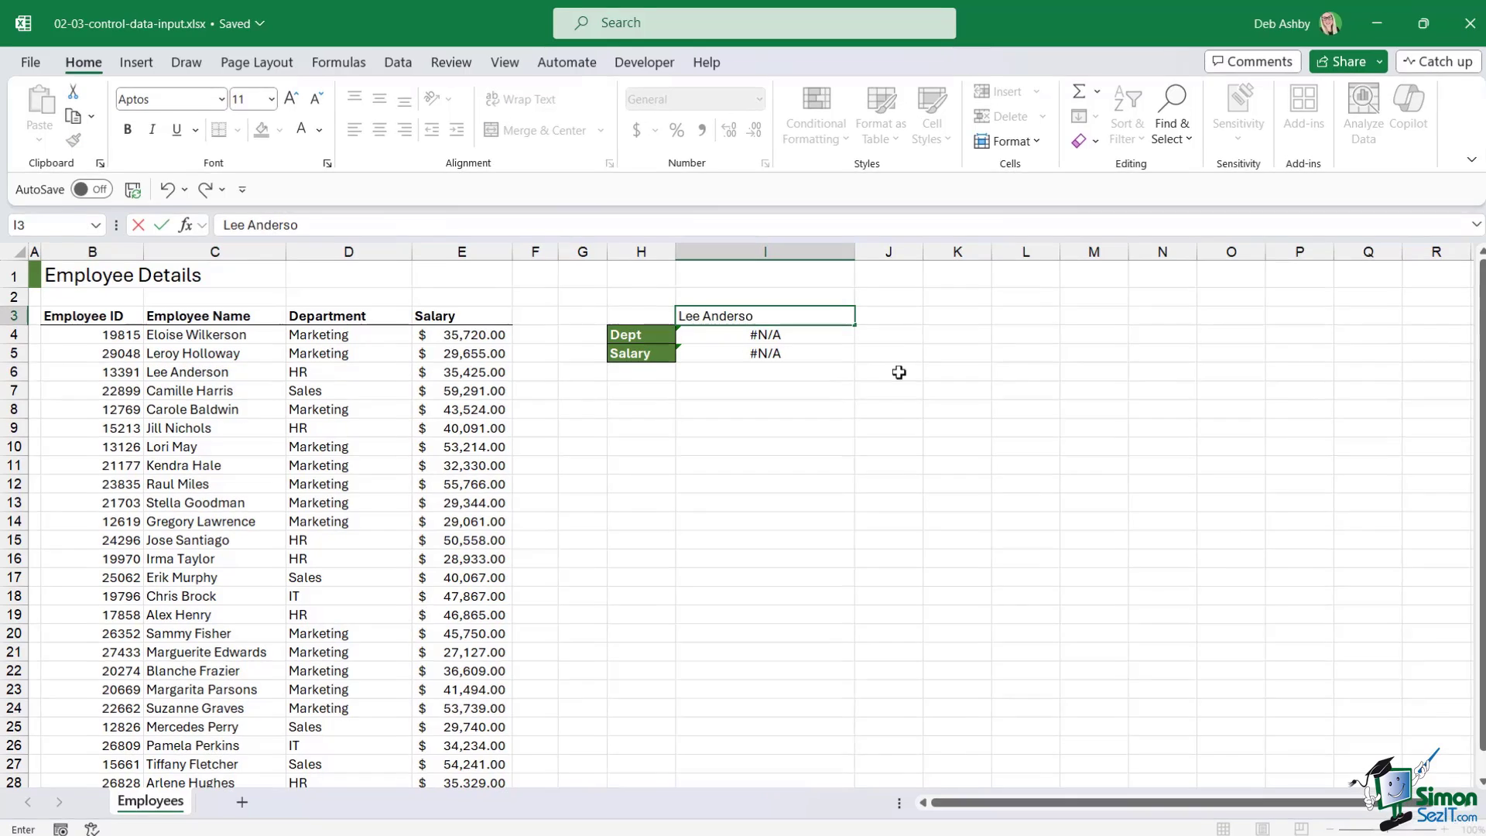
{"action": "type", "text": "n"}
{"action": "key", "text": "Return"}
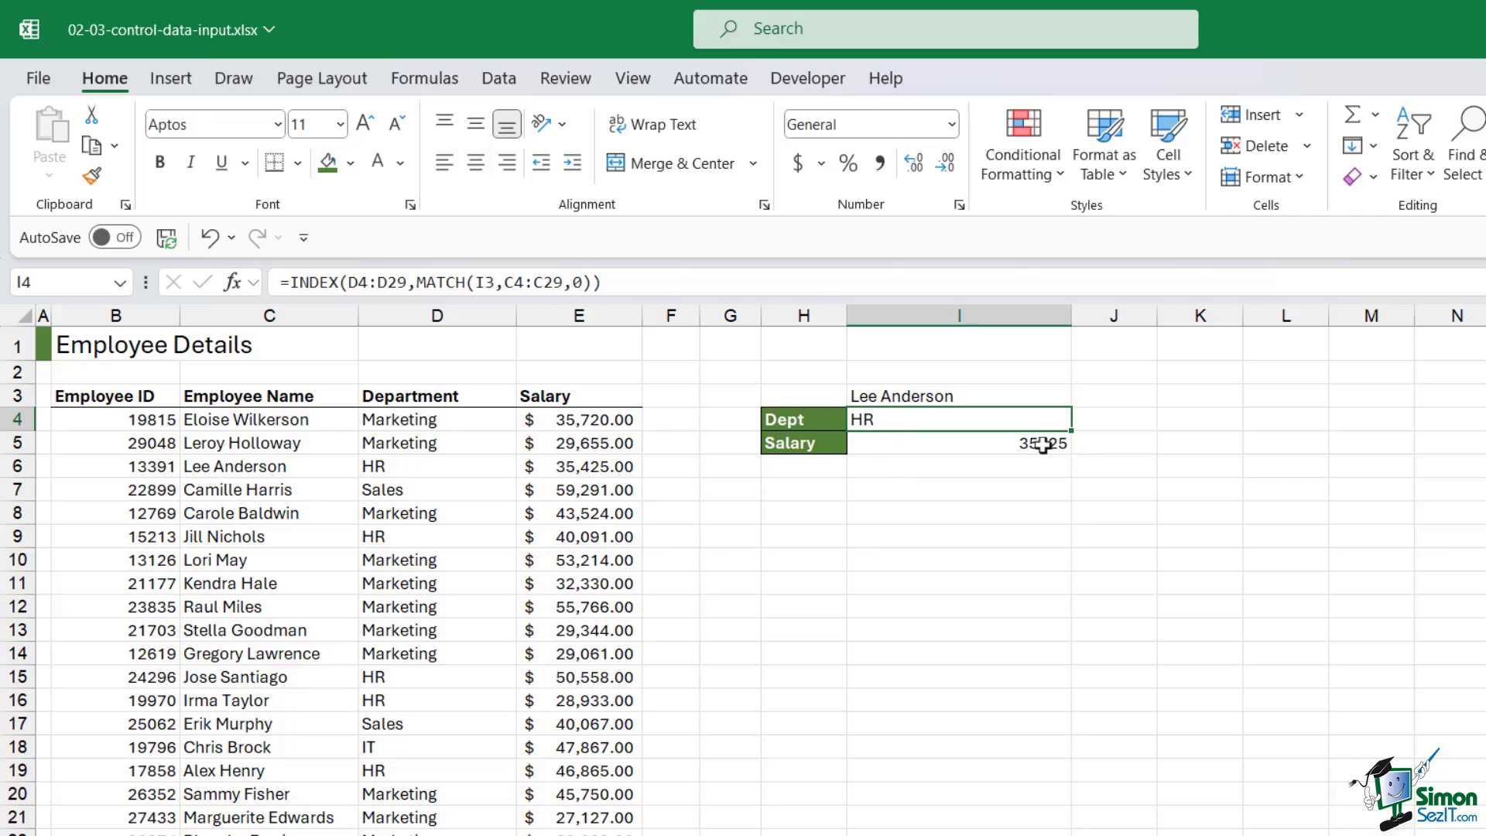
- Format the Salary result in I5 with Comma Style, then Accounting format ($35,425.00)
{"action": "left_click", "coordinate": [989, 443]}
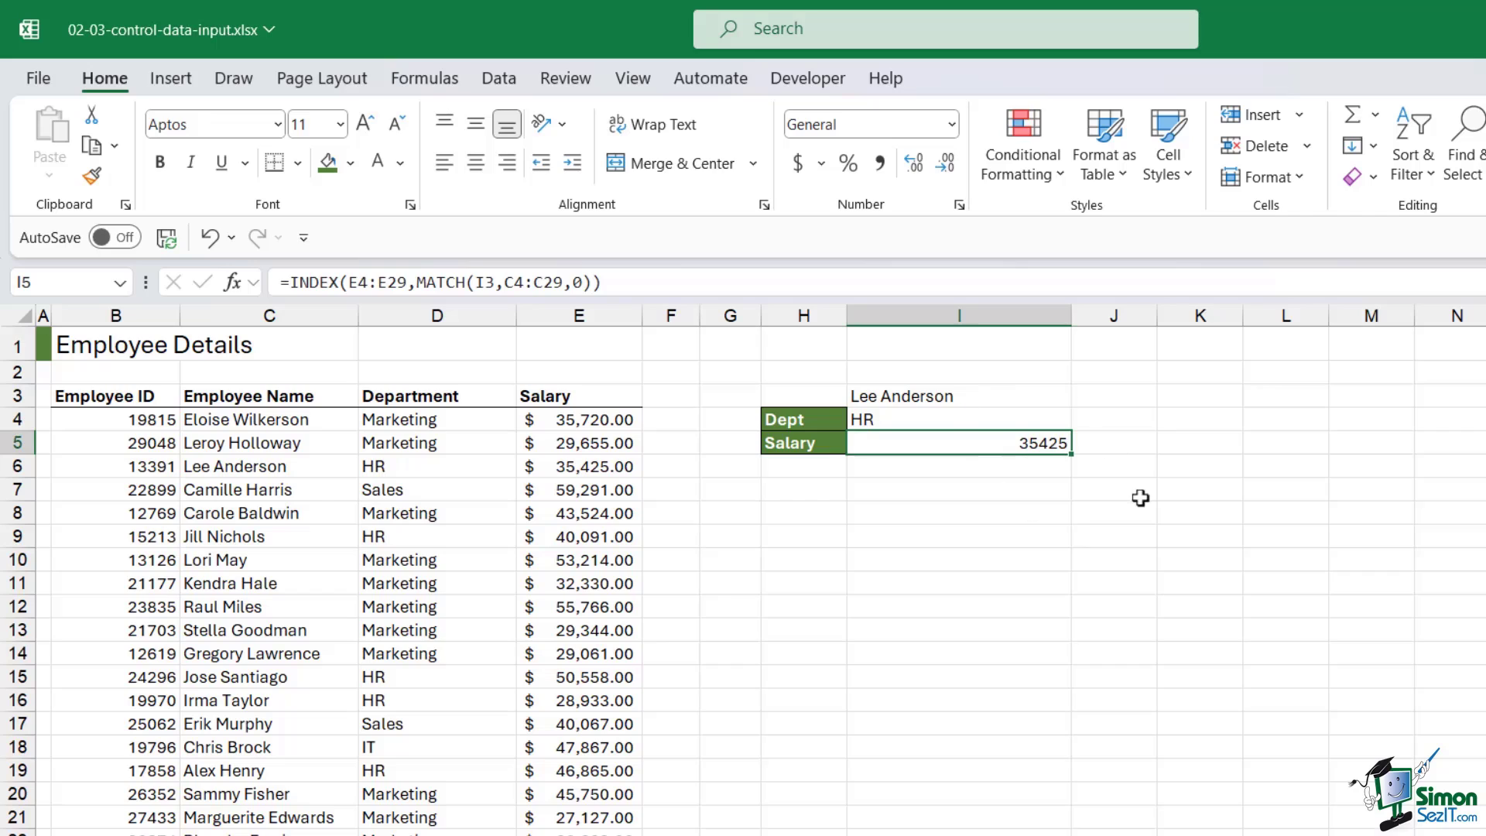
{"action": "left_click", "coordinate": [883, 166]}
{"action": "left_click", "coordinate": [802, 163]}
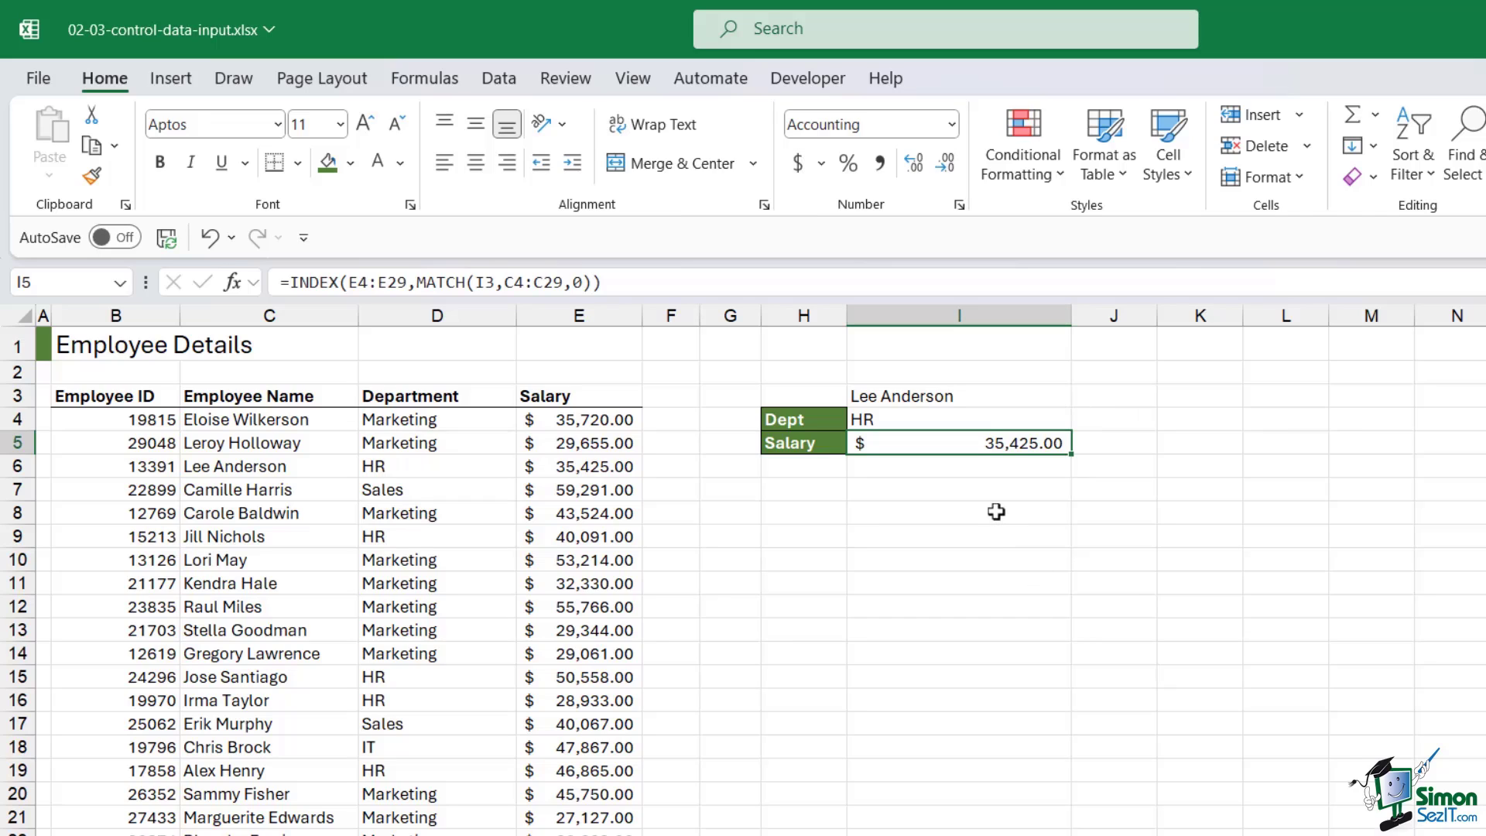
{"action": "left_click", "coordinate": [956, 489]}
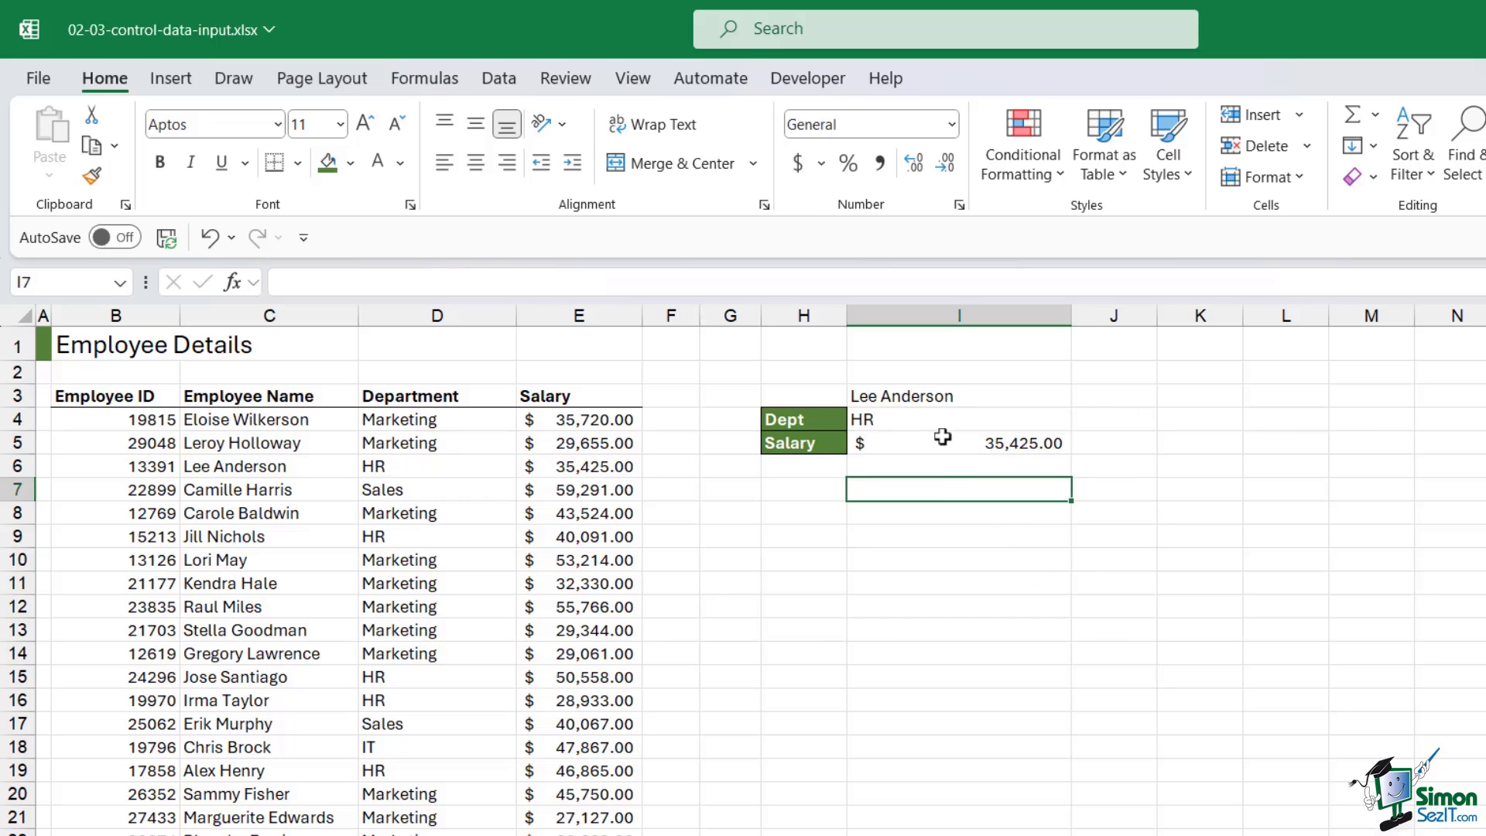
{"action": "left_click", "coordinate": [907, 393]}
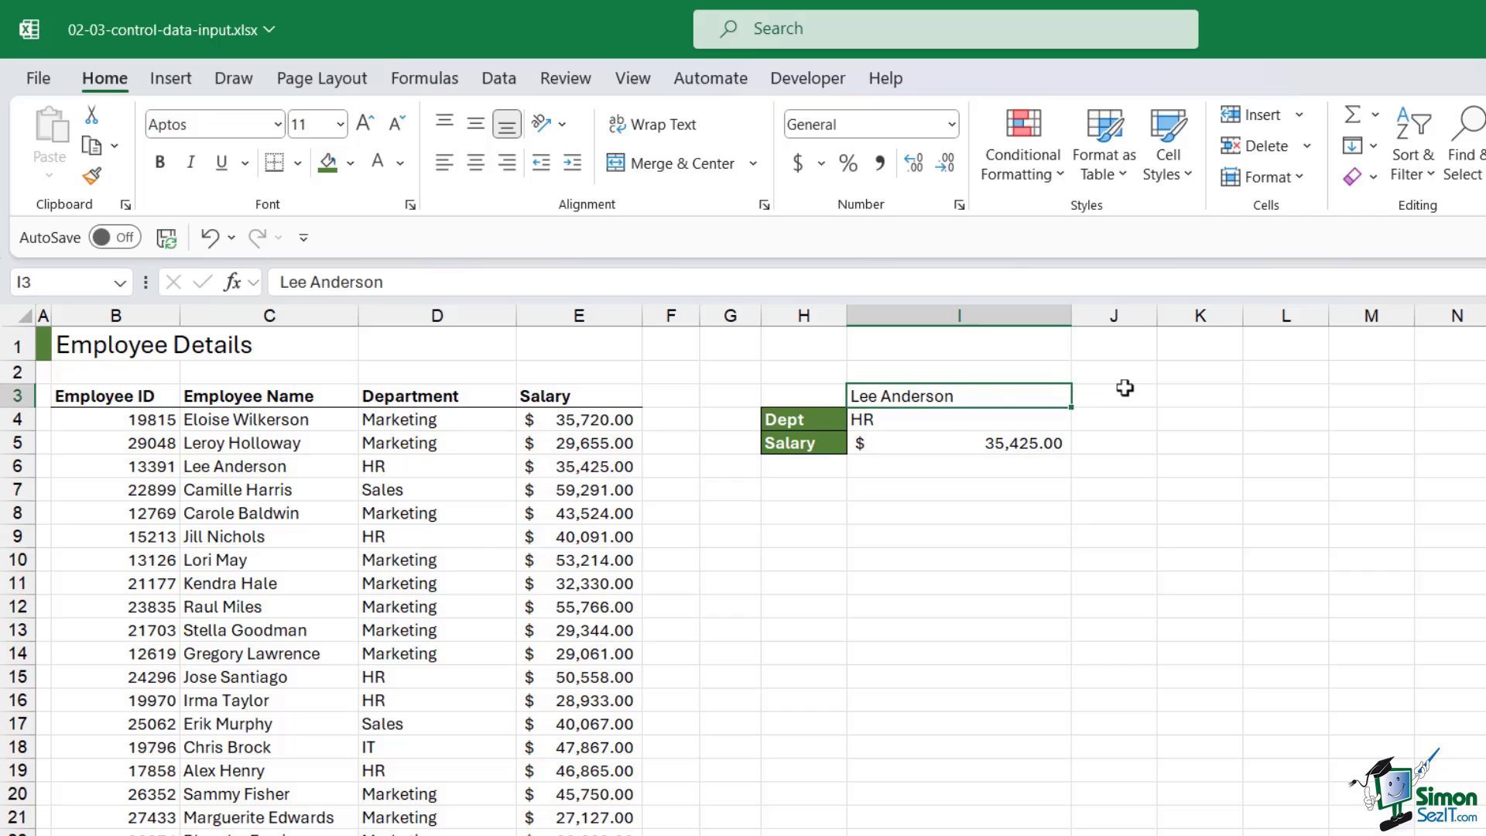
{"action": "key", "text": "Delete"}
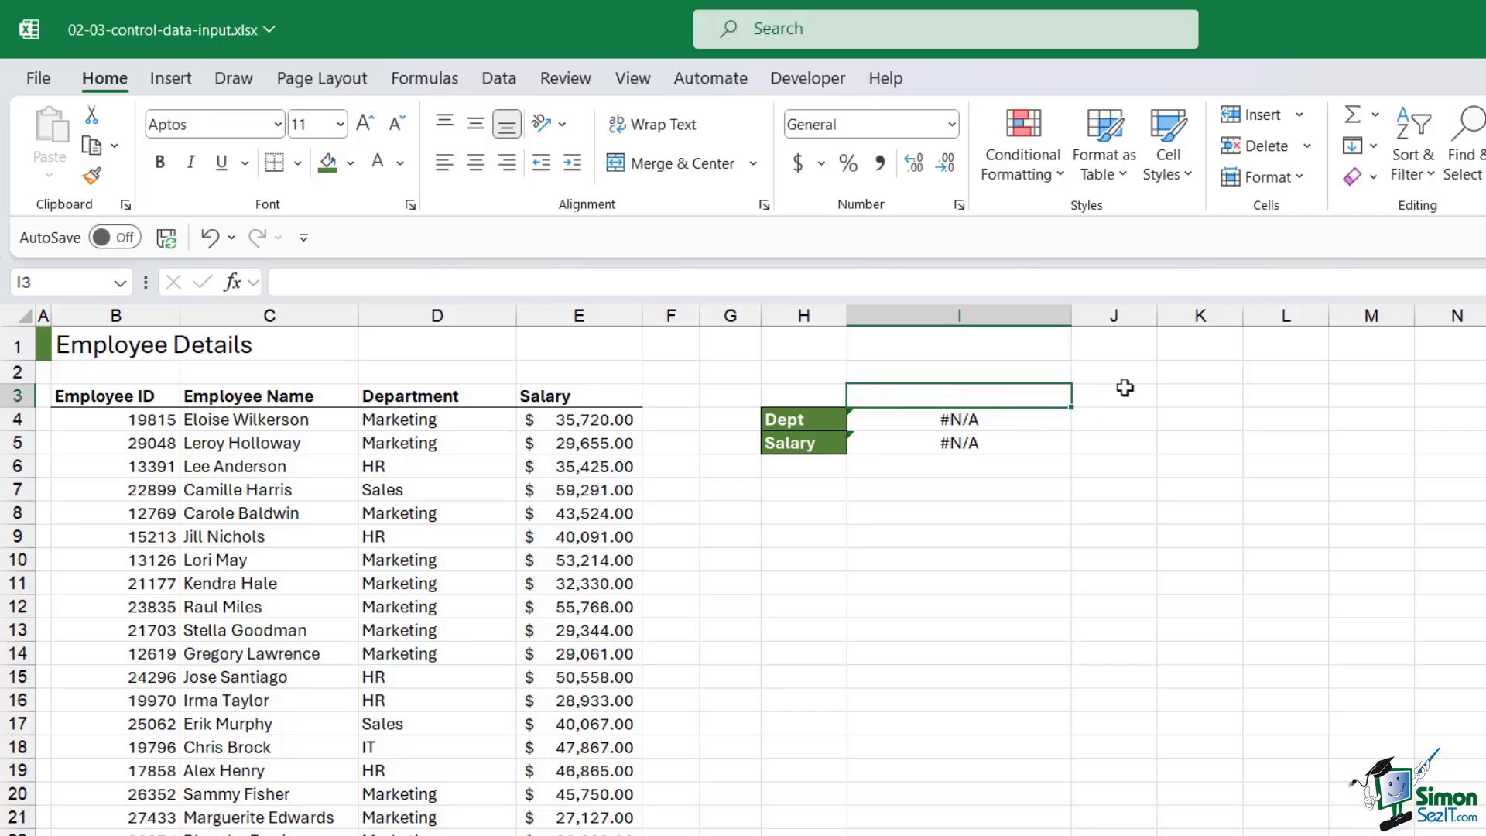
{"action": "type", "text": "Lory Ma"}
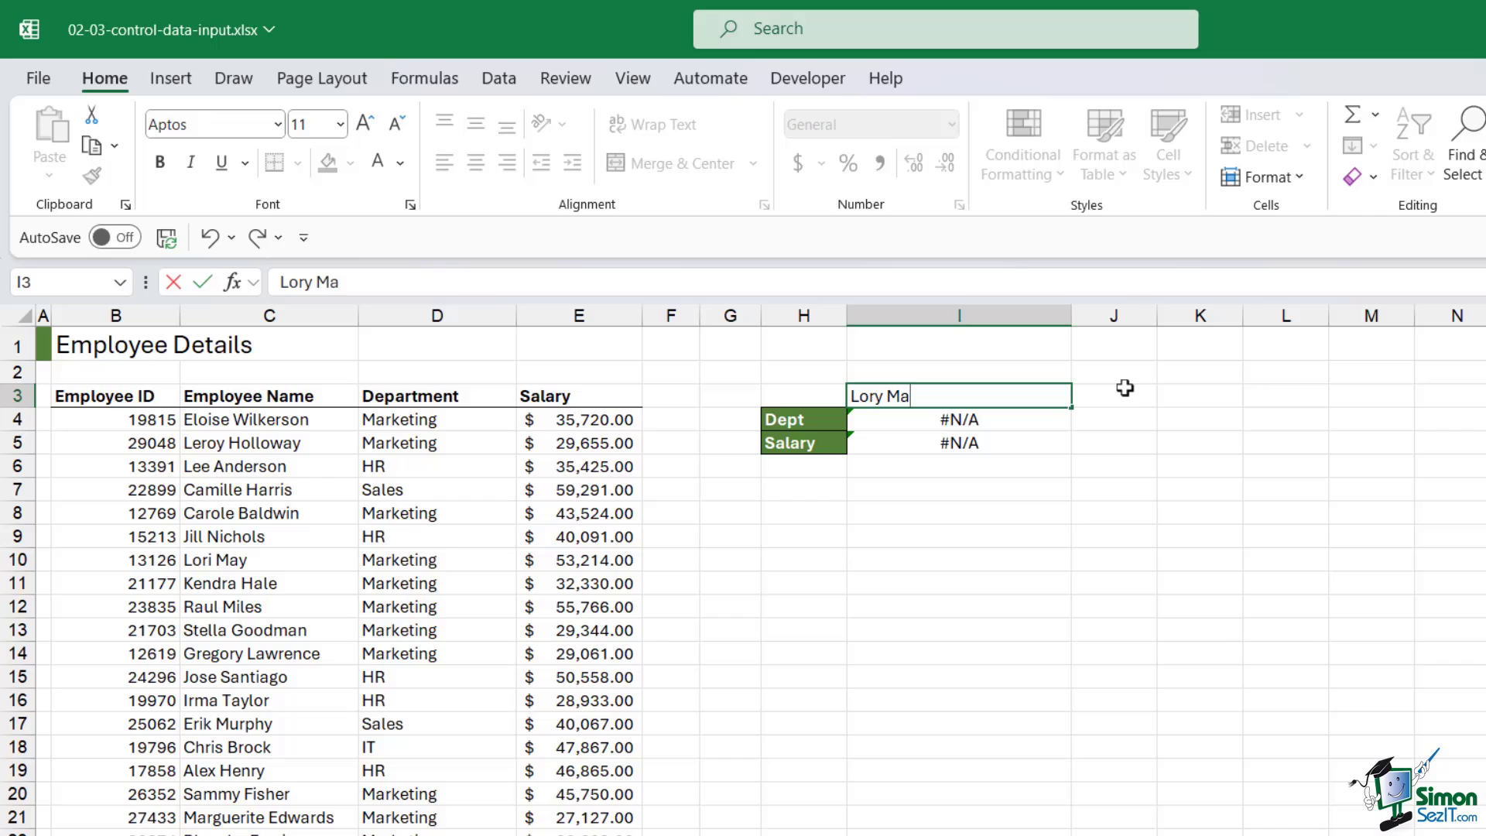
{"action": "type", "text": "y"}
{"action": "key", "text": "Return"}
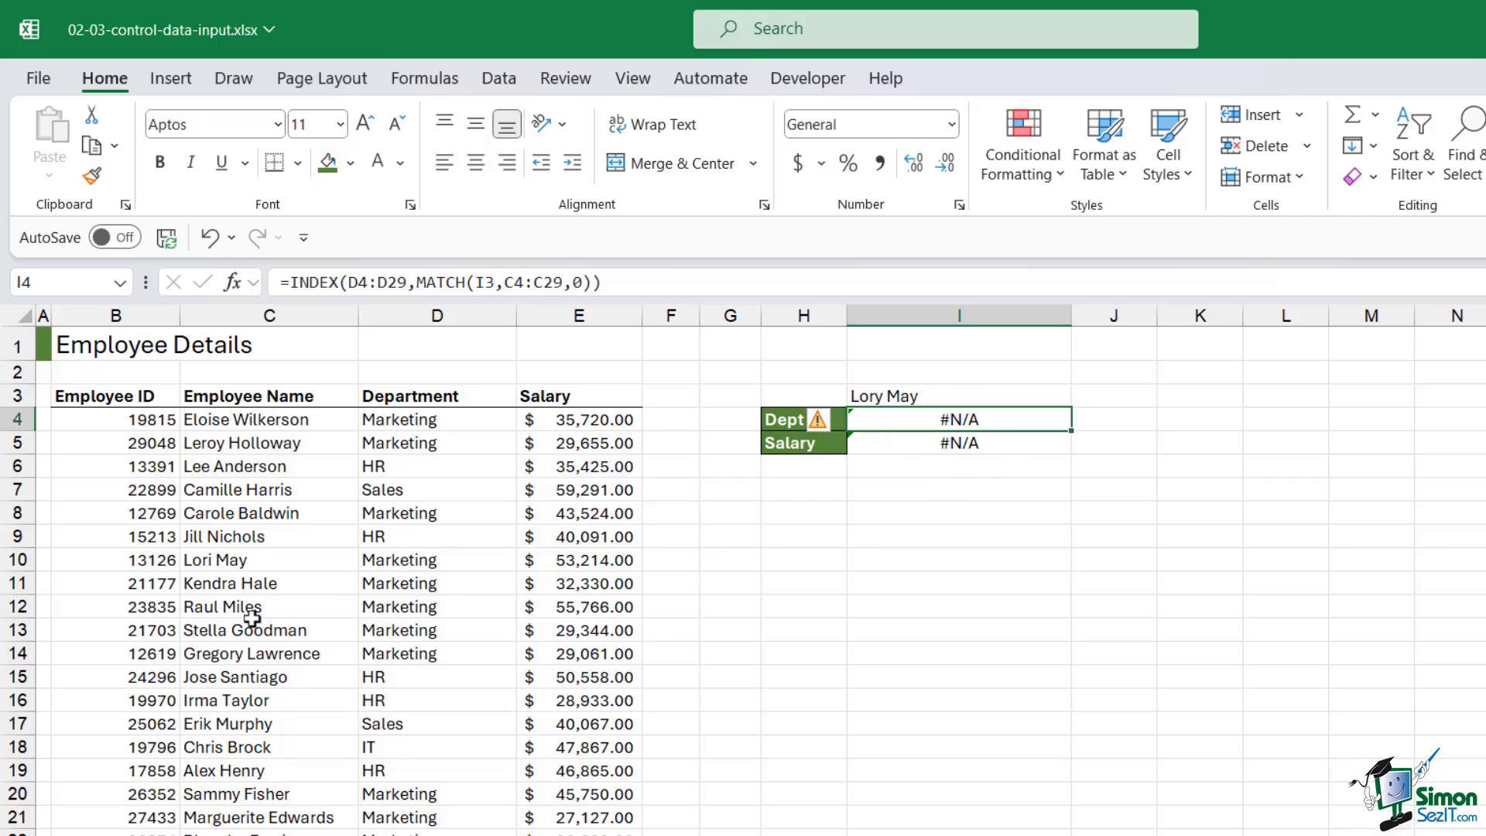
{"action": "left_click", "coordinate": [194, 559]}
{"action": "left_click_drag", "start_coordinate": [83, 561], "coordinate": [569, 561]}
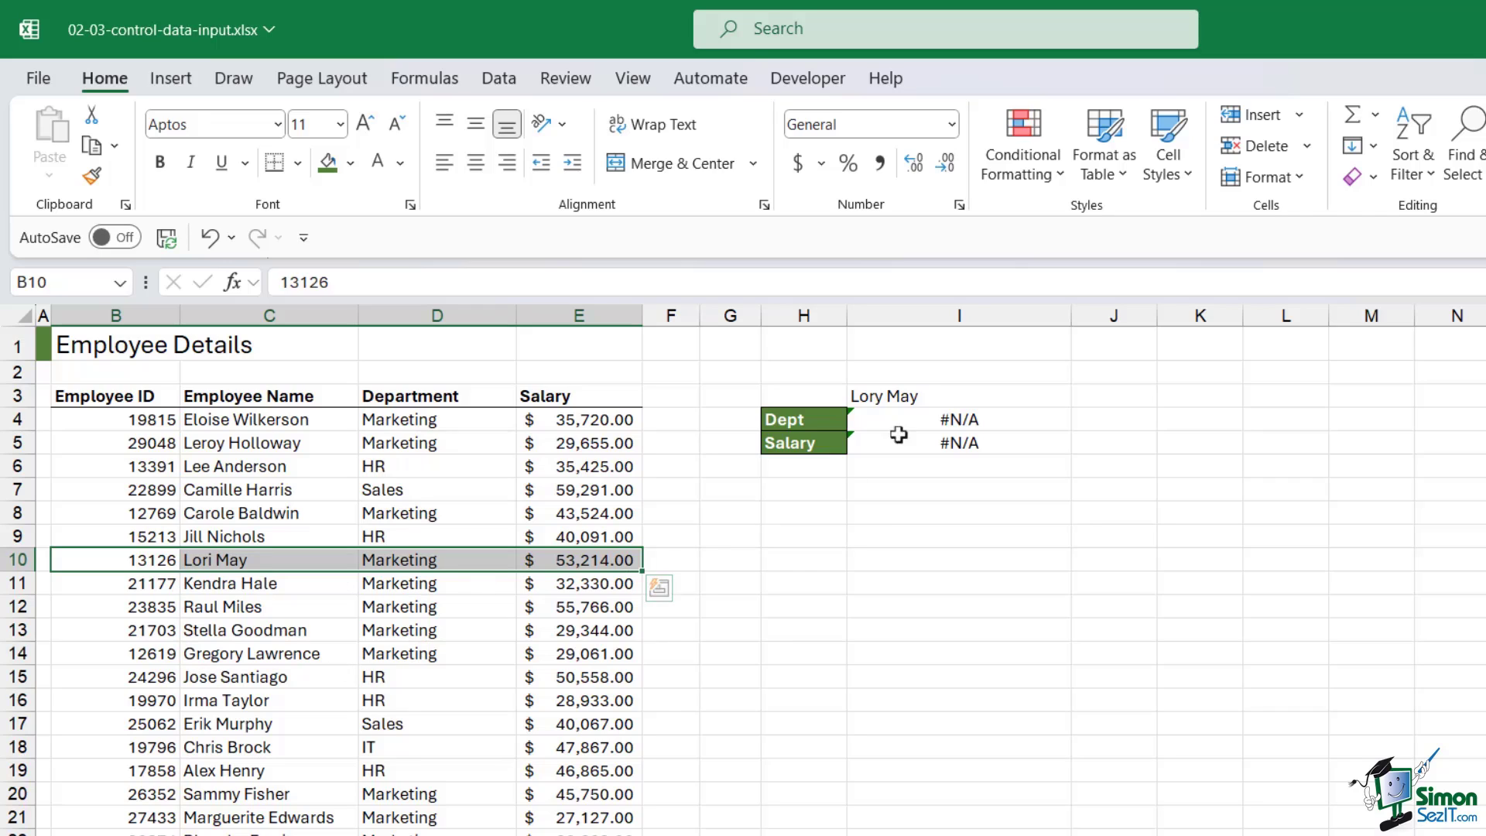
- Clear I3 and add the label 'Employee' in H3
{"action": "left_click", "coordinate": [929, 396]}
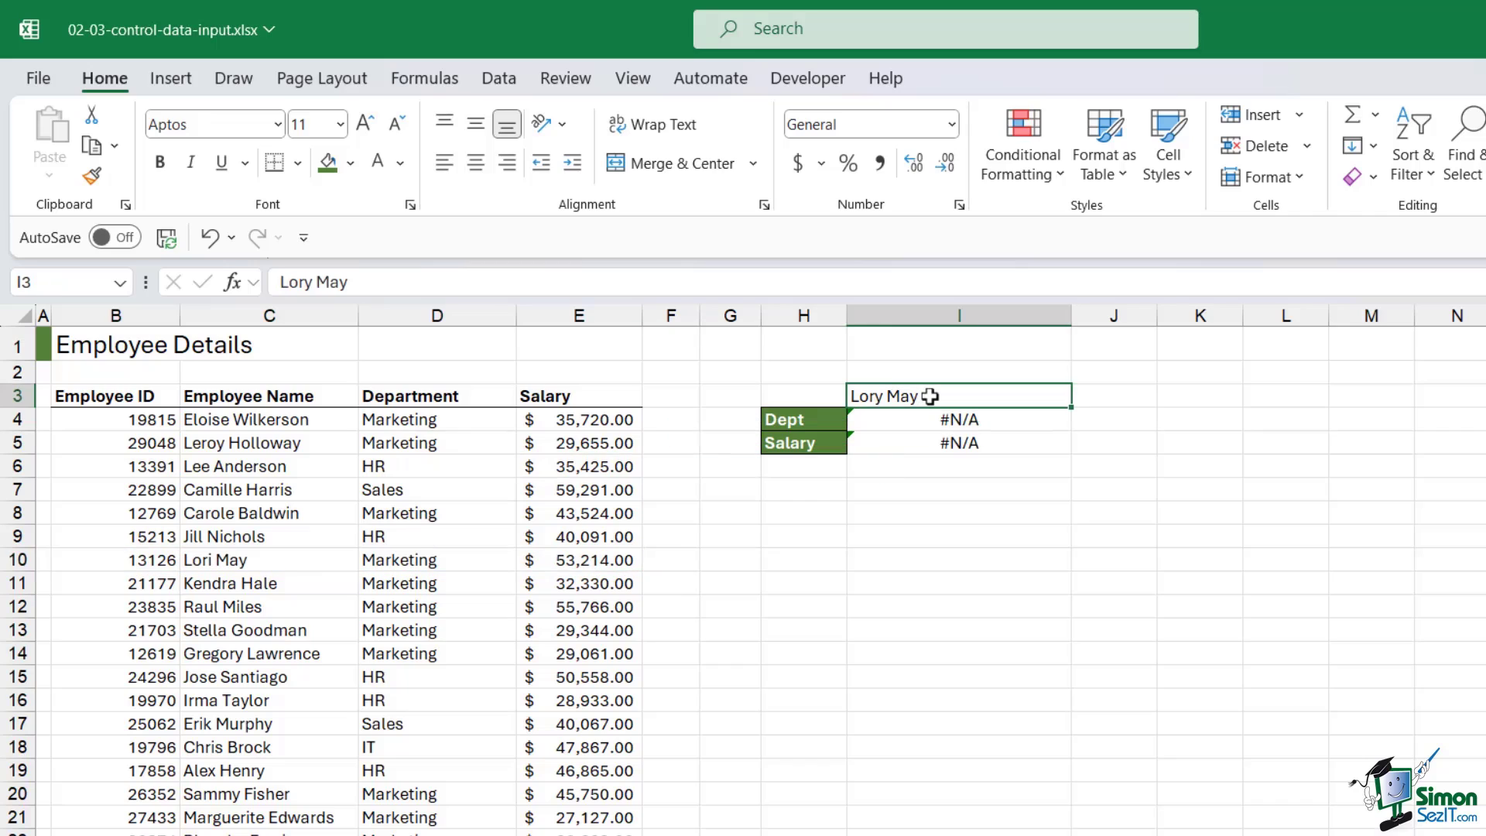
{"action": "key", "text": "Delete"}
{"action": "left_click", "coordinate": [801, 400]}
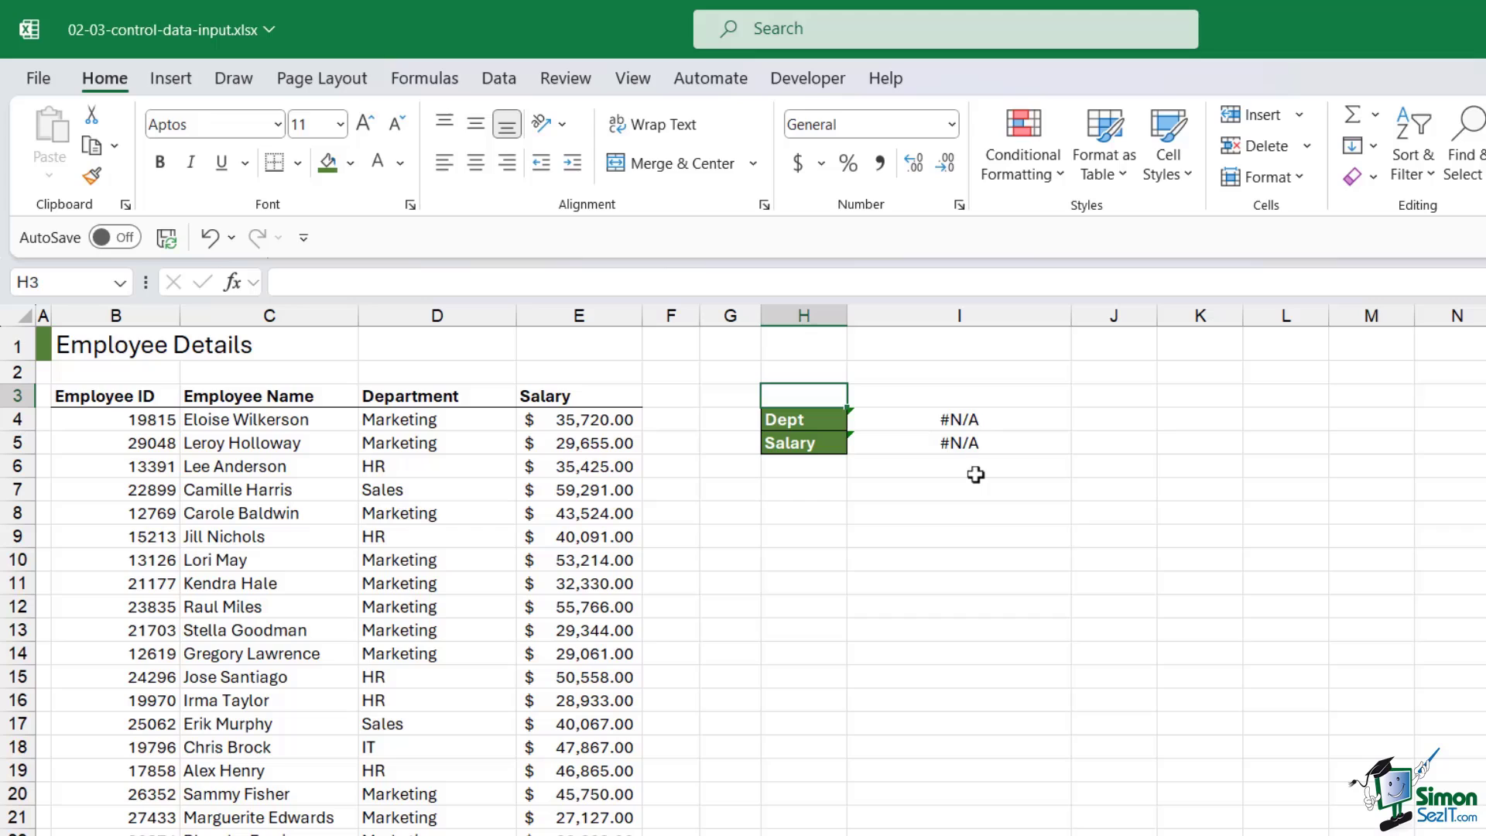
{"action": "type", "text": "Employee"}
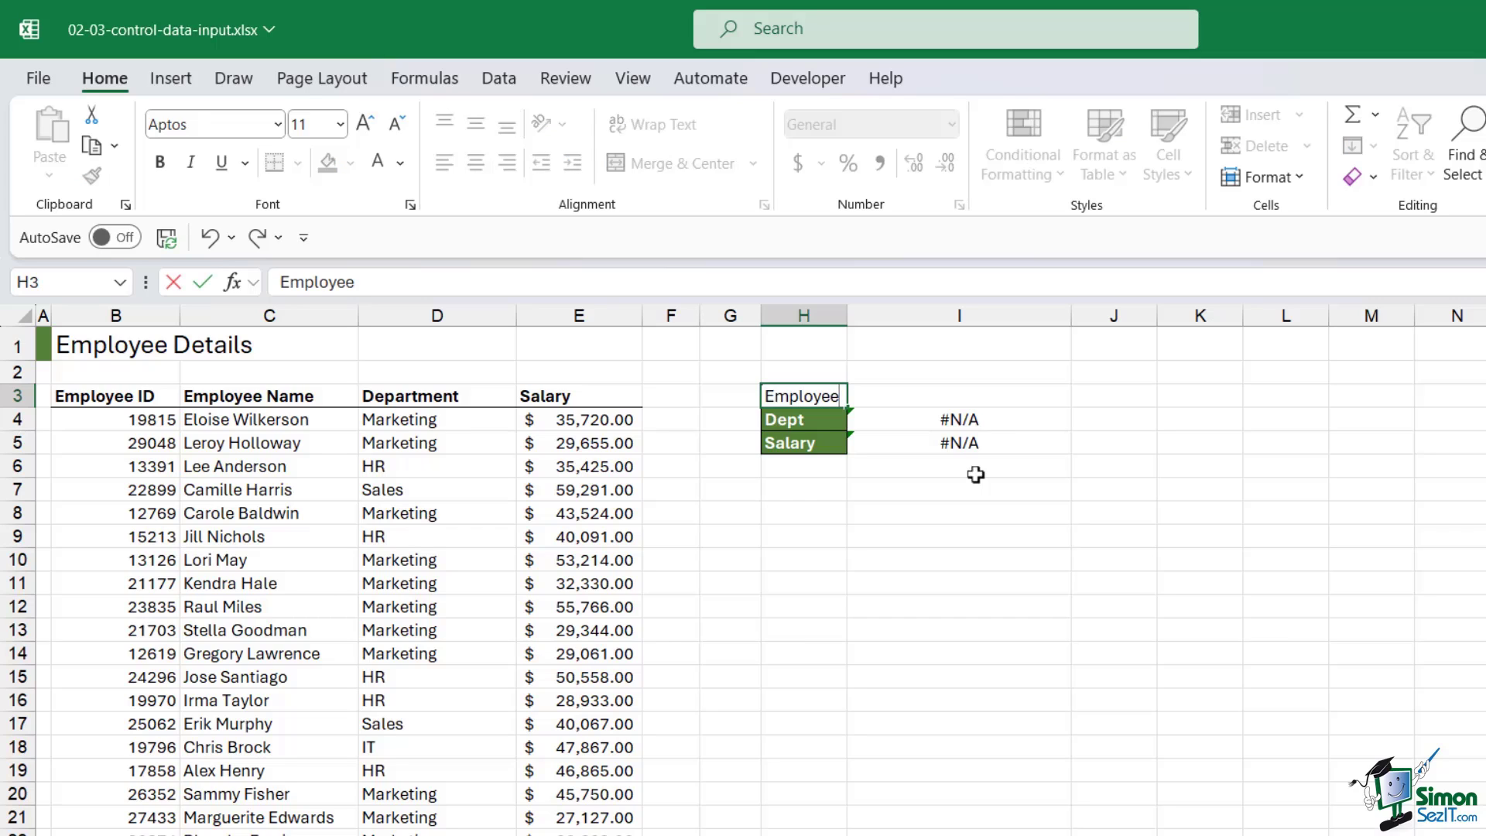
{"action": "left_click", "coordinate": [1006, 484]}
- Widen column H and copy the green Dept/Salary label style onto Employee in H3
{"action": "left_click_drag", "start_coordinate": [848, 316], "coordinate": [906, 320]}
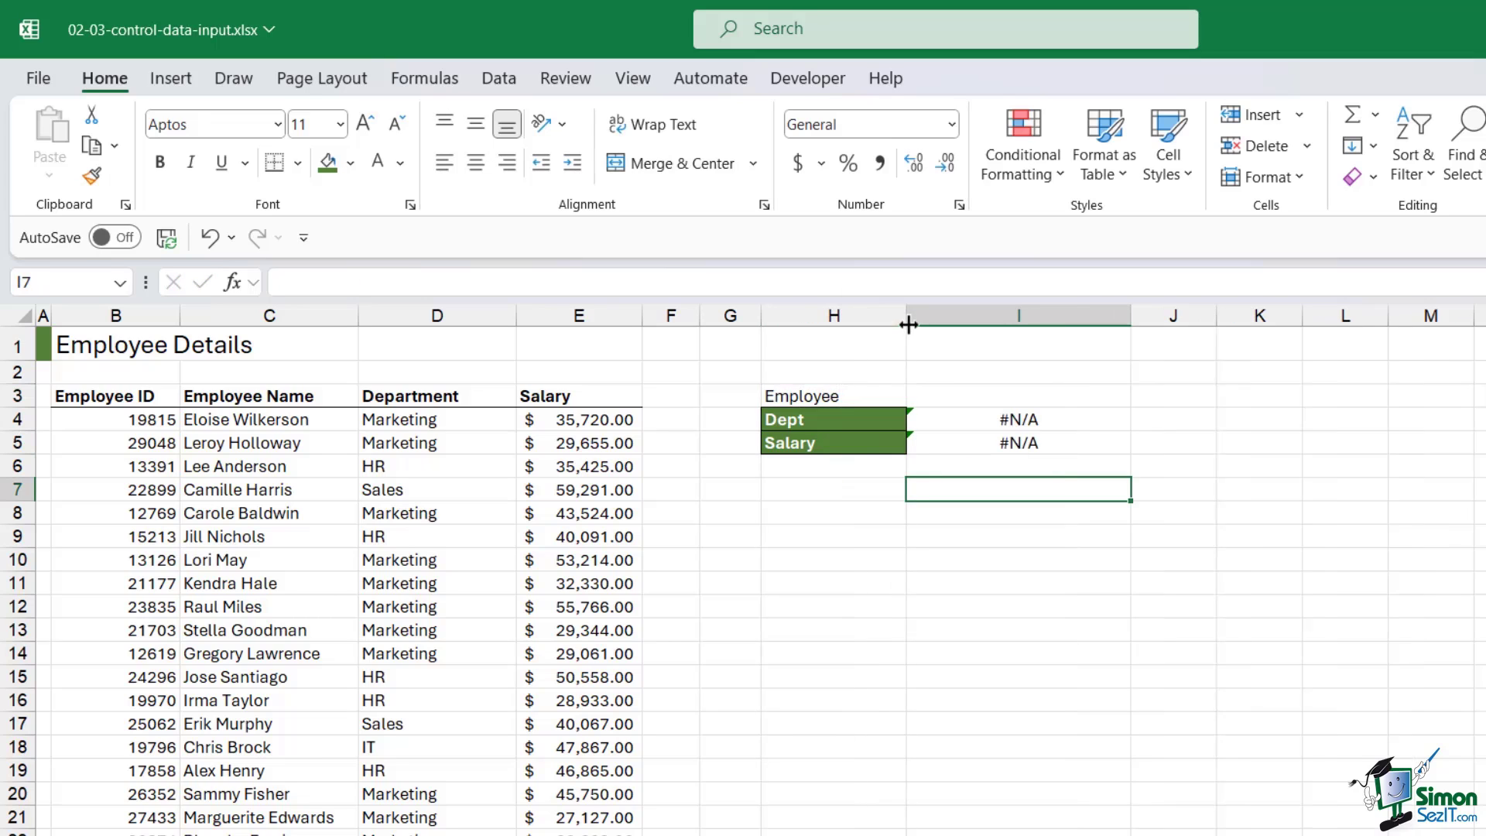
{"action": "left_click_drag", "start_coordinate": [856, 425], "coordinate": [851, 443]}
{"action": "left_click", "coordinate": [91, 176]}
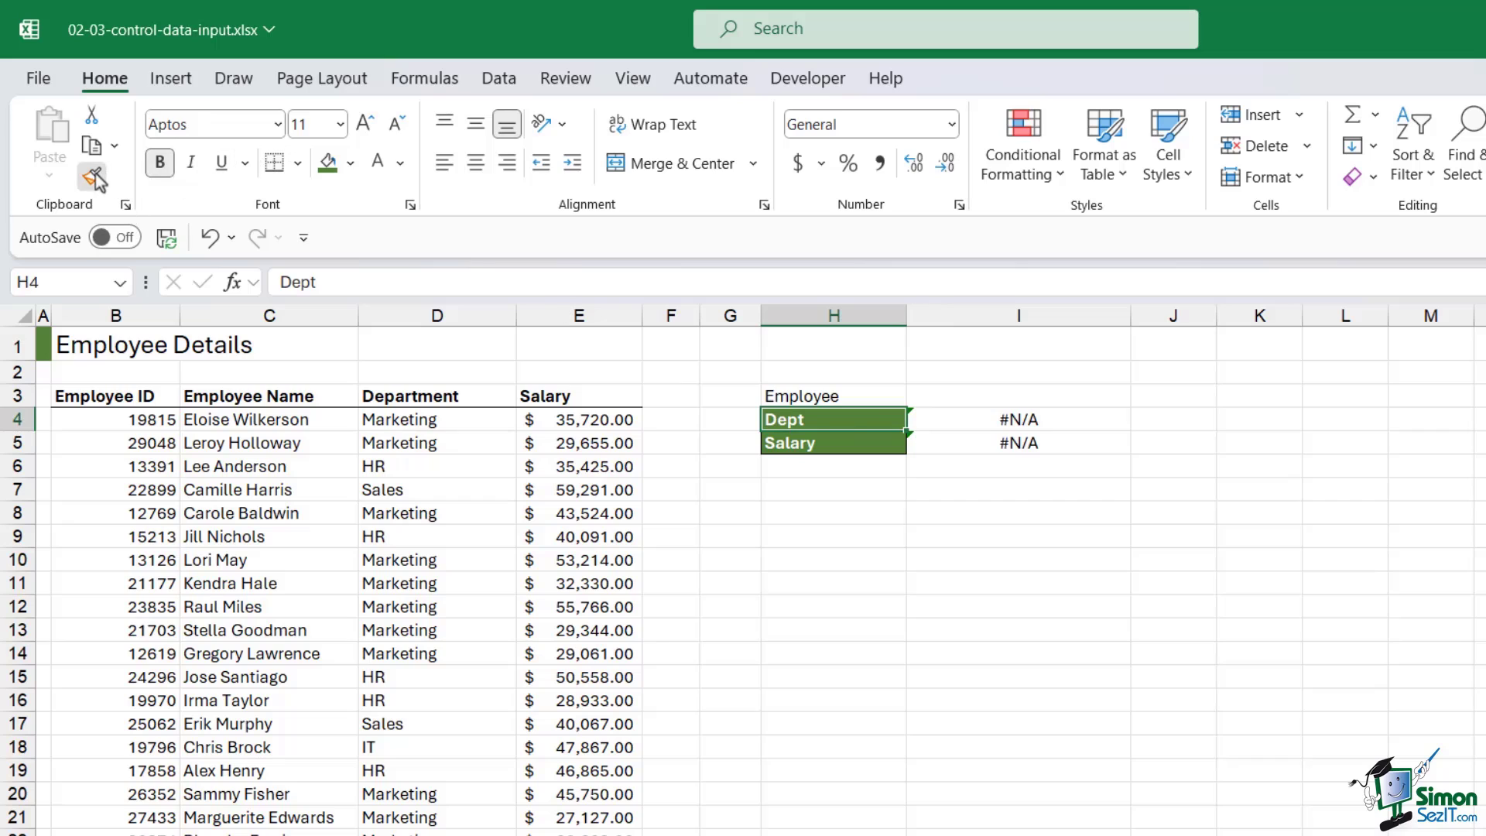
{"action": "left_click", "coordinate": [843, 396]}
{"action": "left_click", "coordinate": [957, 671]}
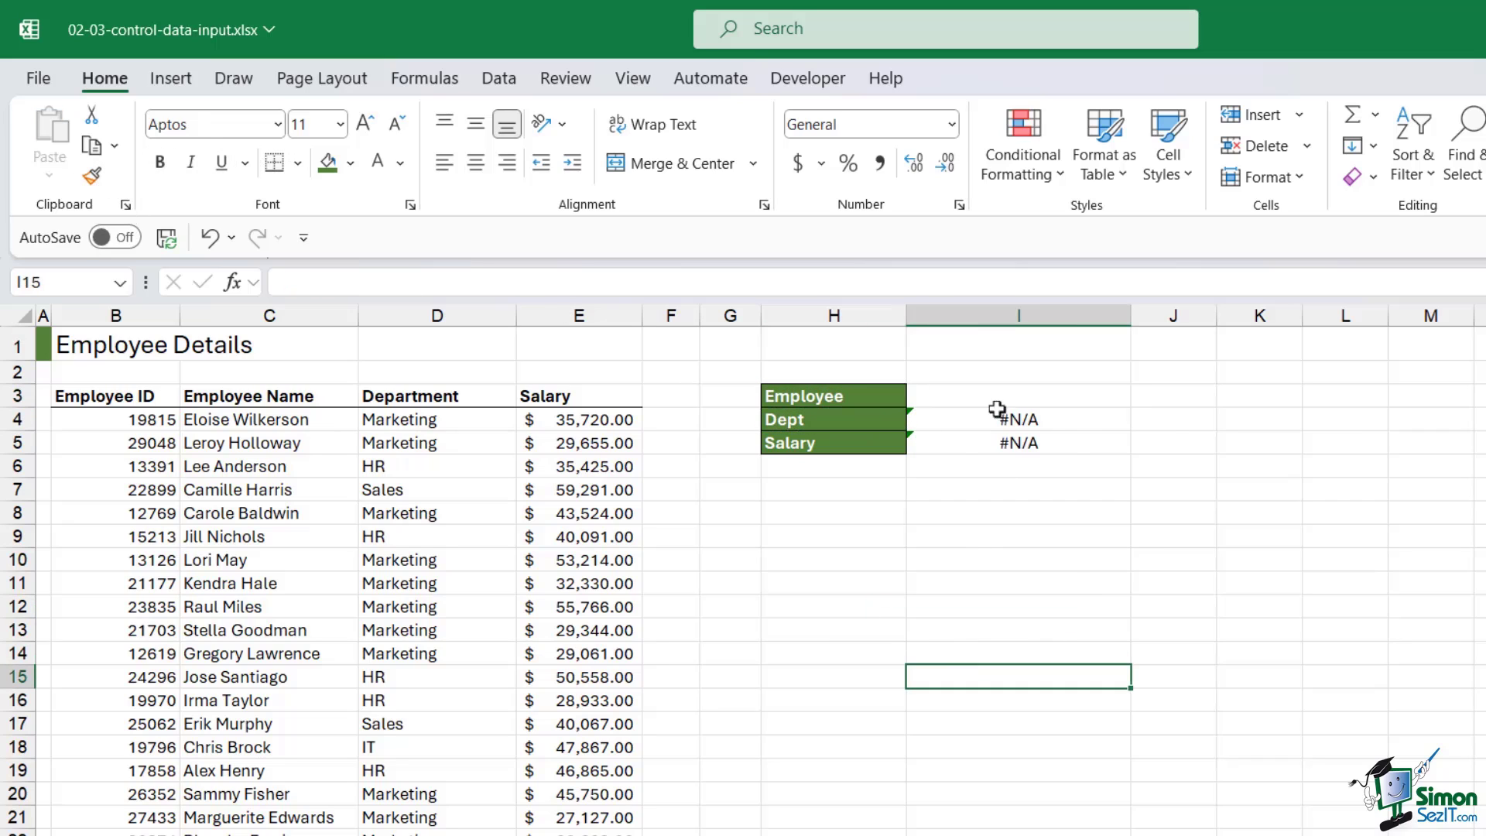
{"action": "left_click", "coordinate": [995, 401]}
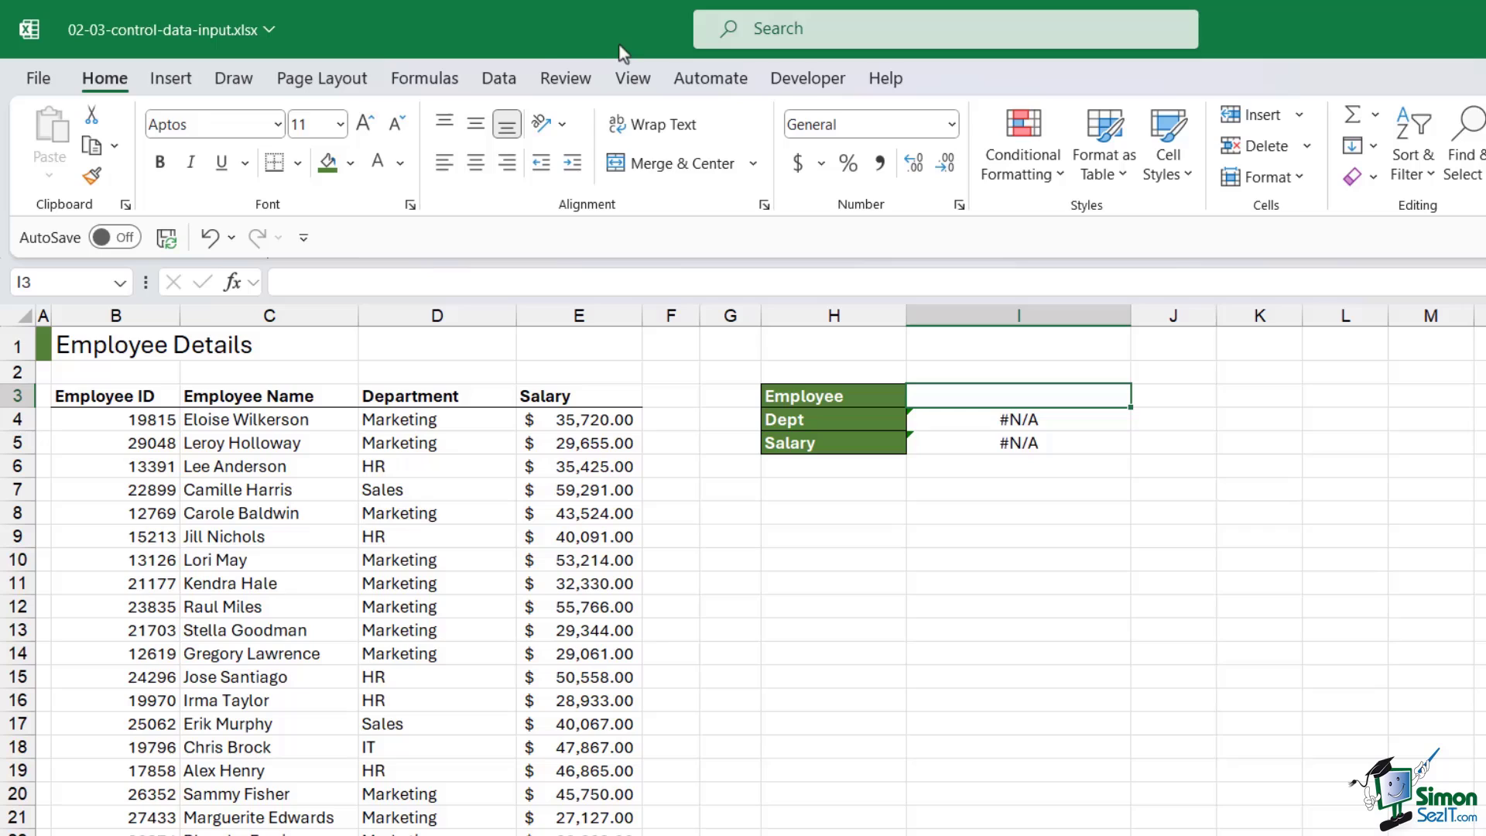
{"action": "left_click", "coordinate": [507, 82]}
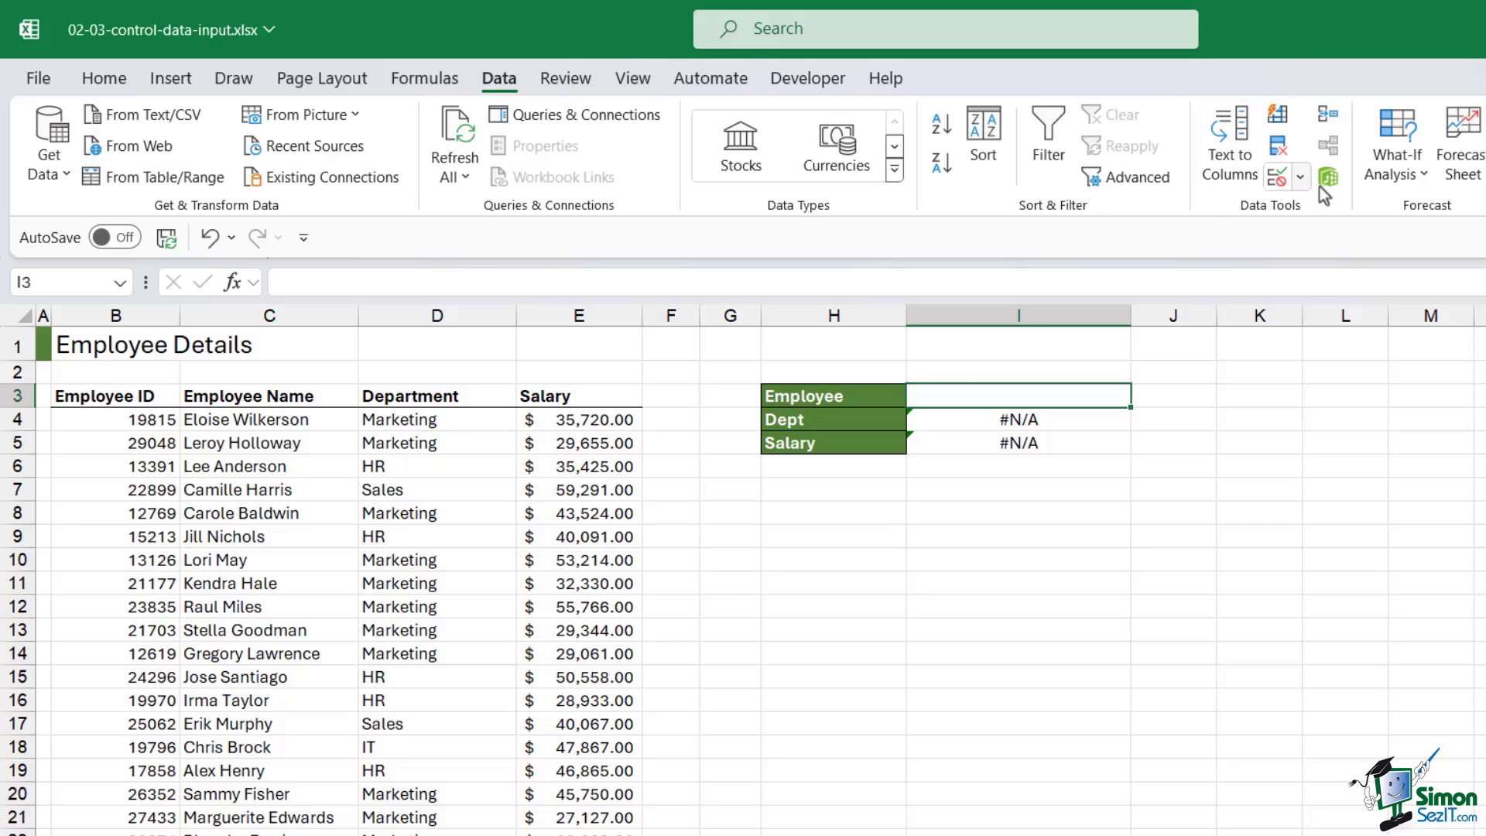
- Give I3 a List data validation with source =$C$4:$C$29 for the employee names
{"action": "left_click", "coordinate": [1299, 178]}
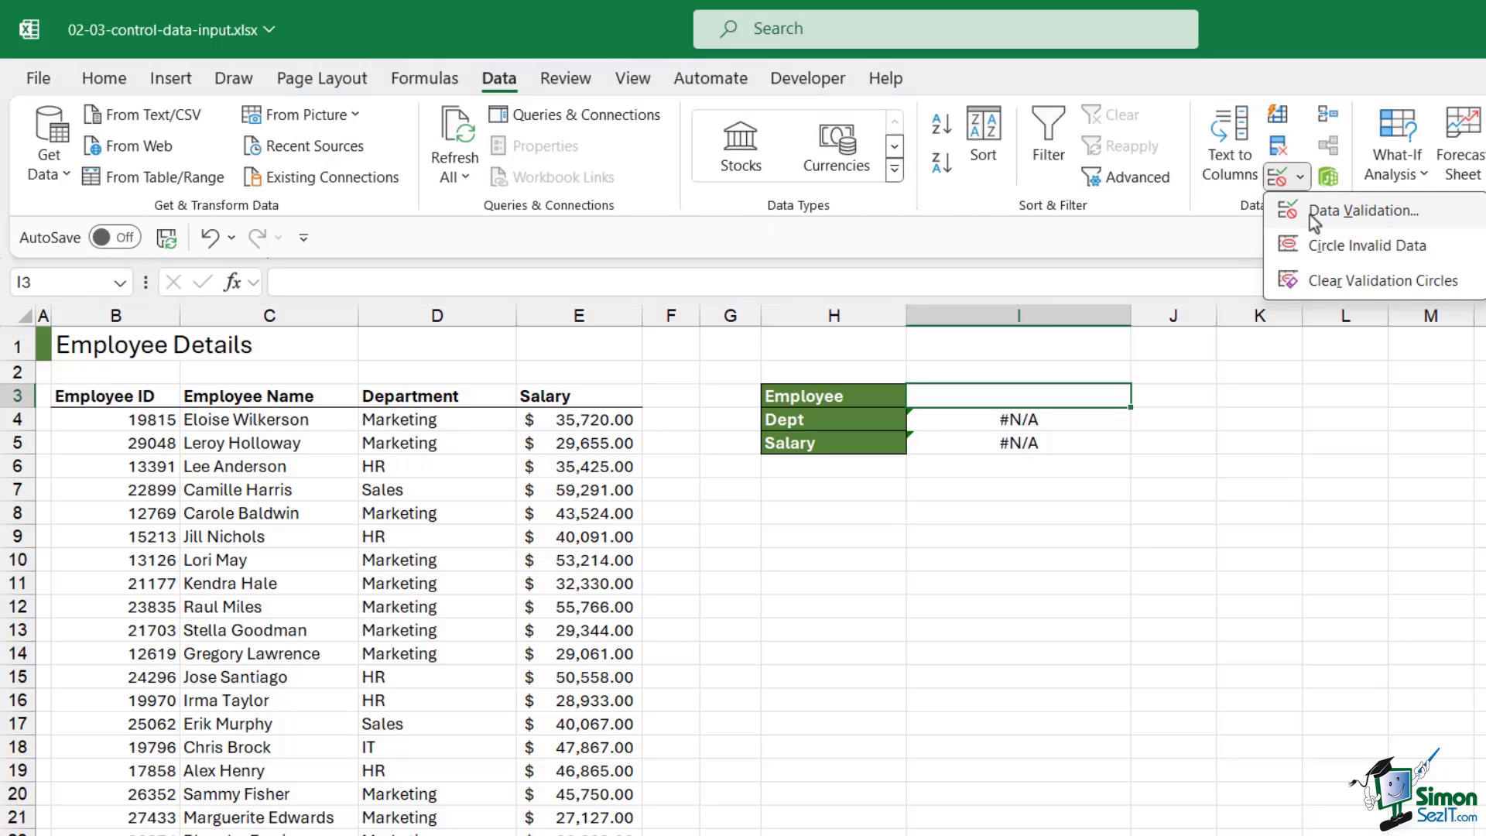
{"action": "left_click", "coordinate": [1310, 215]}
{"action": "left_click_drag", "start_coordinate": [1004, 442], "coordinate": [1455, 393]}
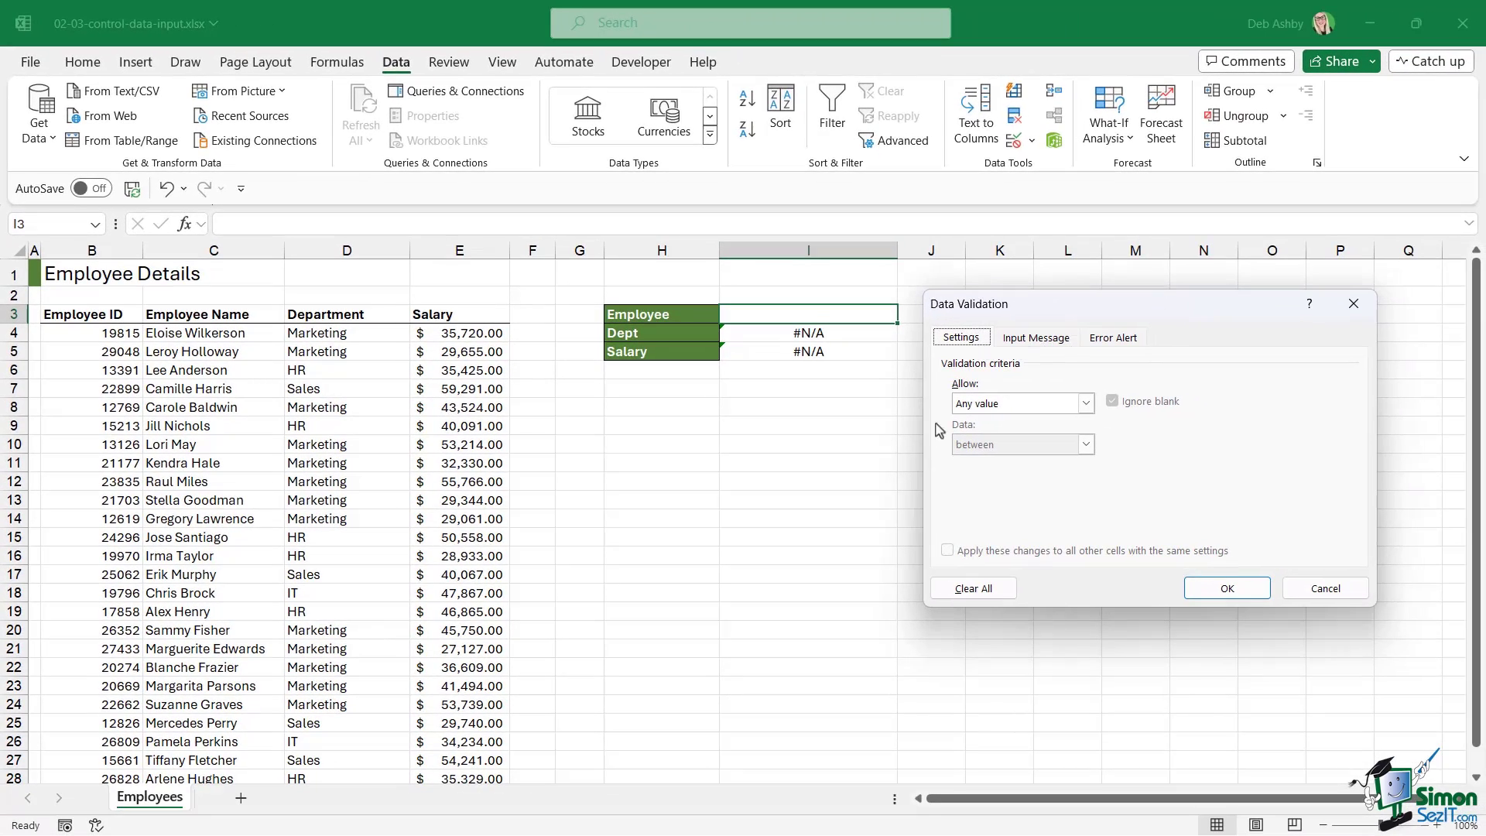
{"action": "left_click", "coordinate": [1086, 404]}
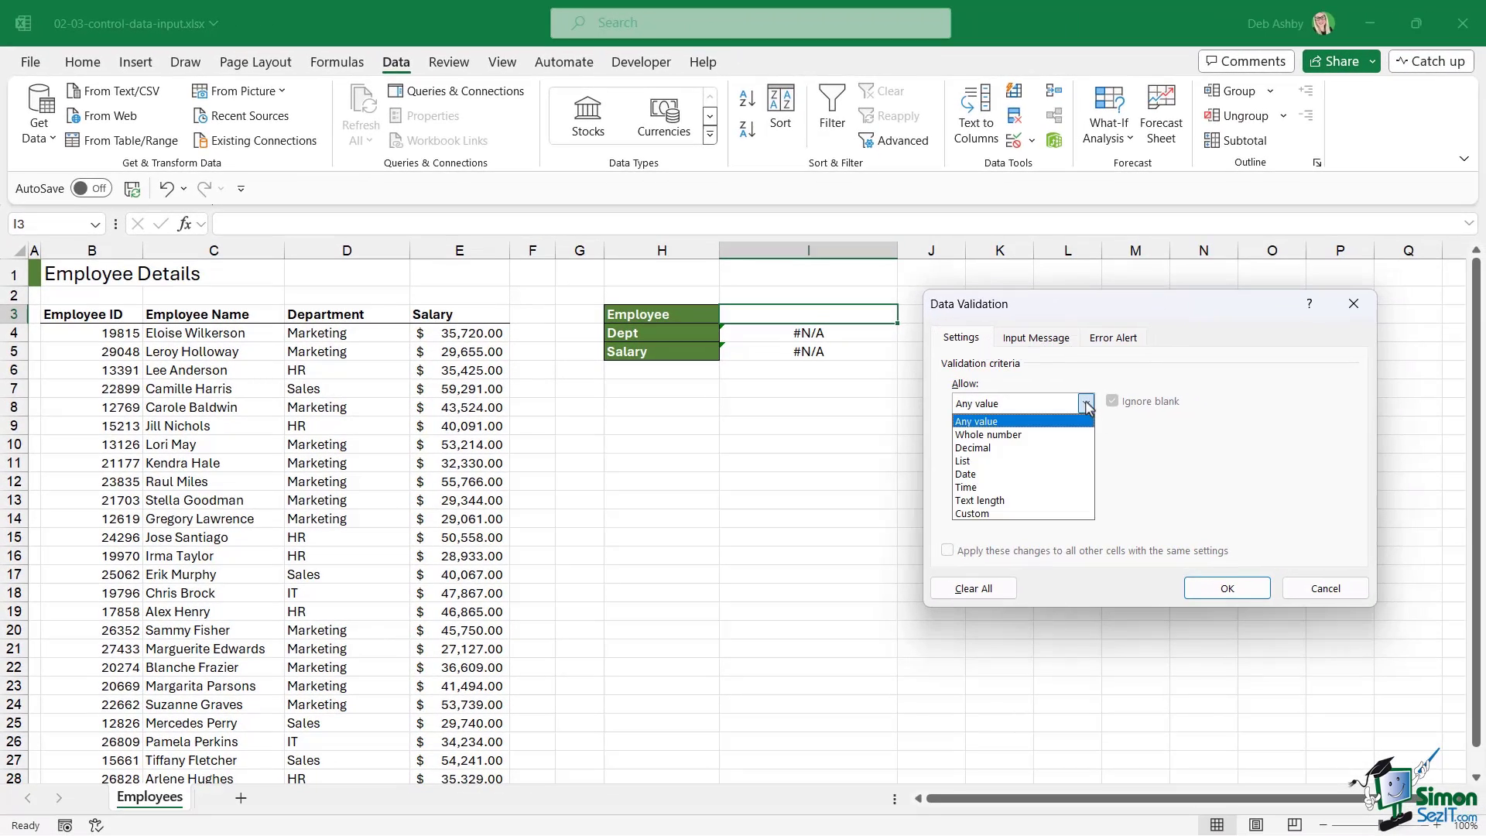
{"action": "left_click", "coordinate": [963, 461]}
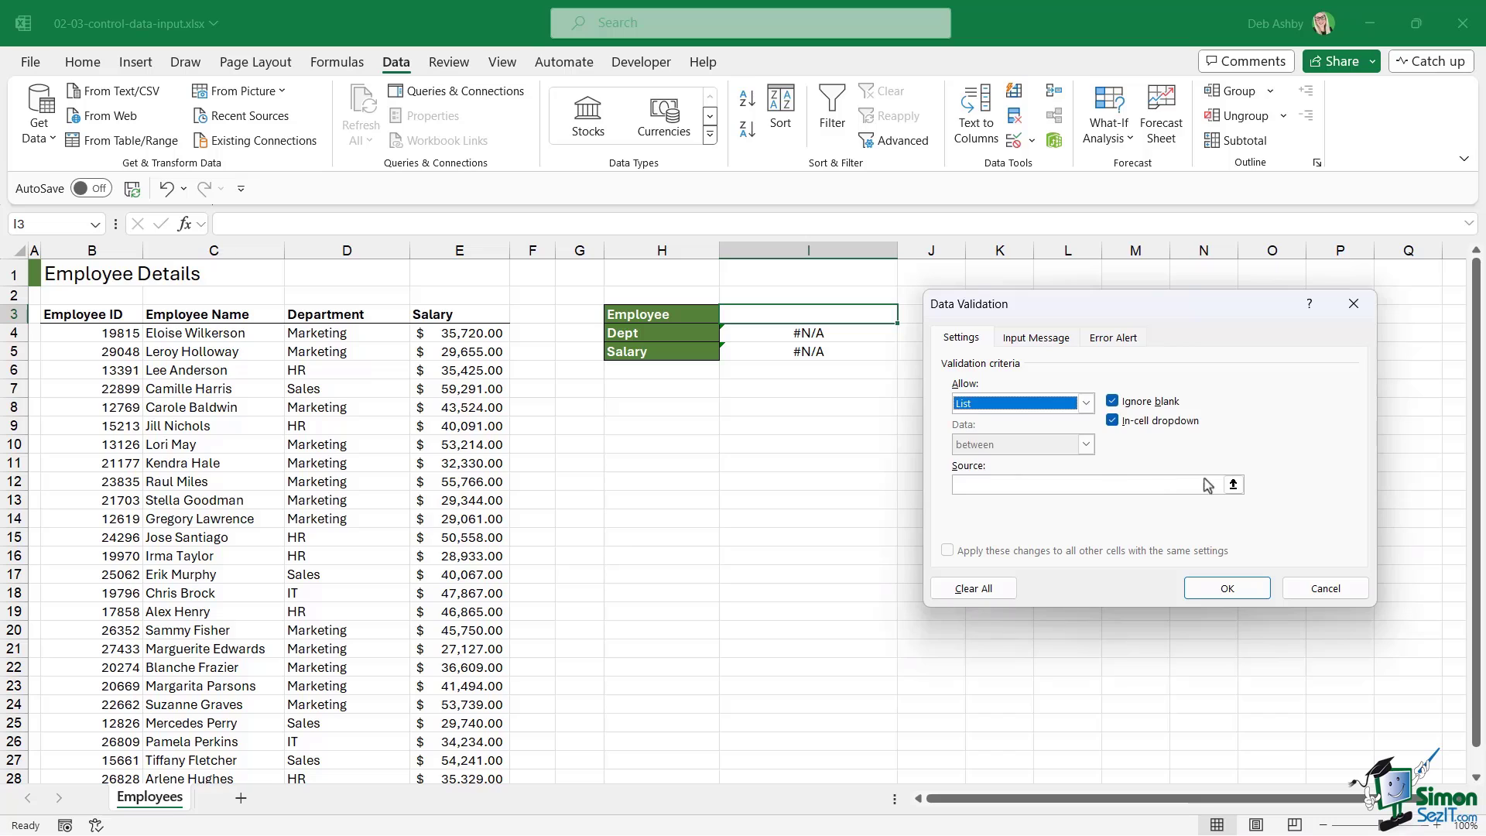
{"action": "left_click", "coordinate": [975, 485]}
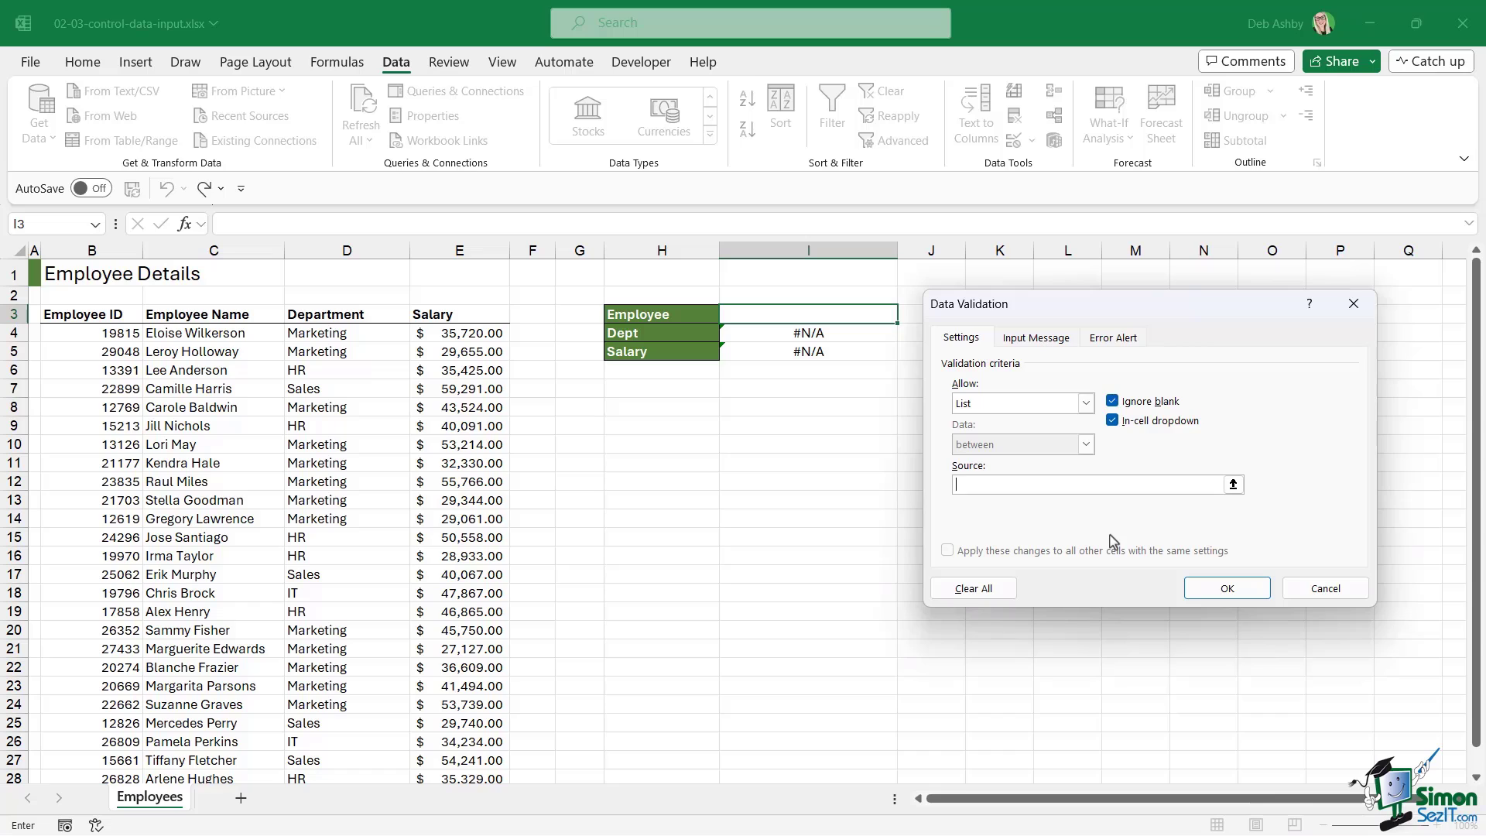
{"action": "left_click", "coordinate": [209, 333]}
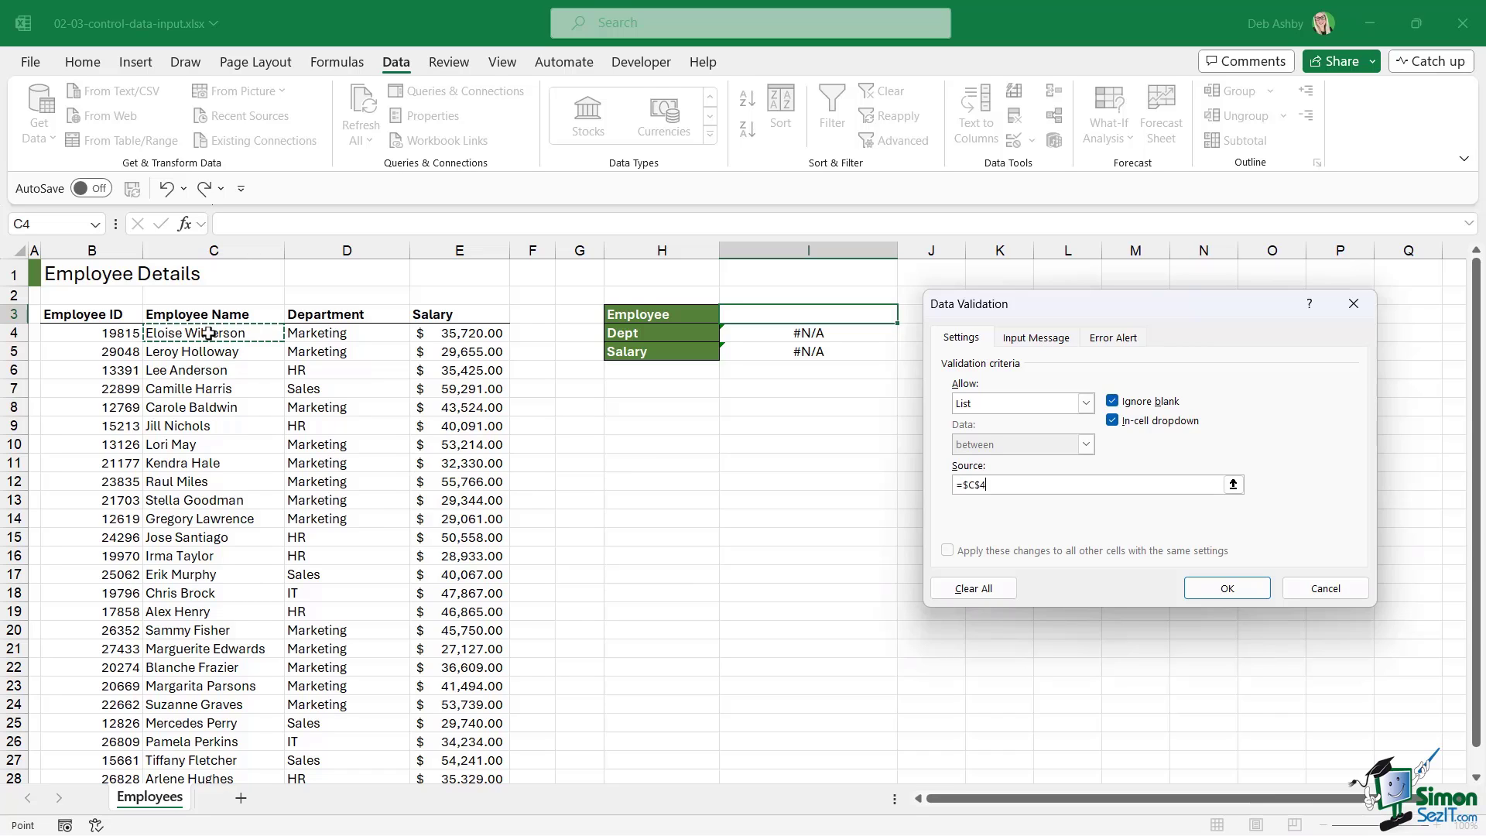
{"action": "key", "text": "ctrl+shift+Down"}
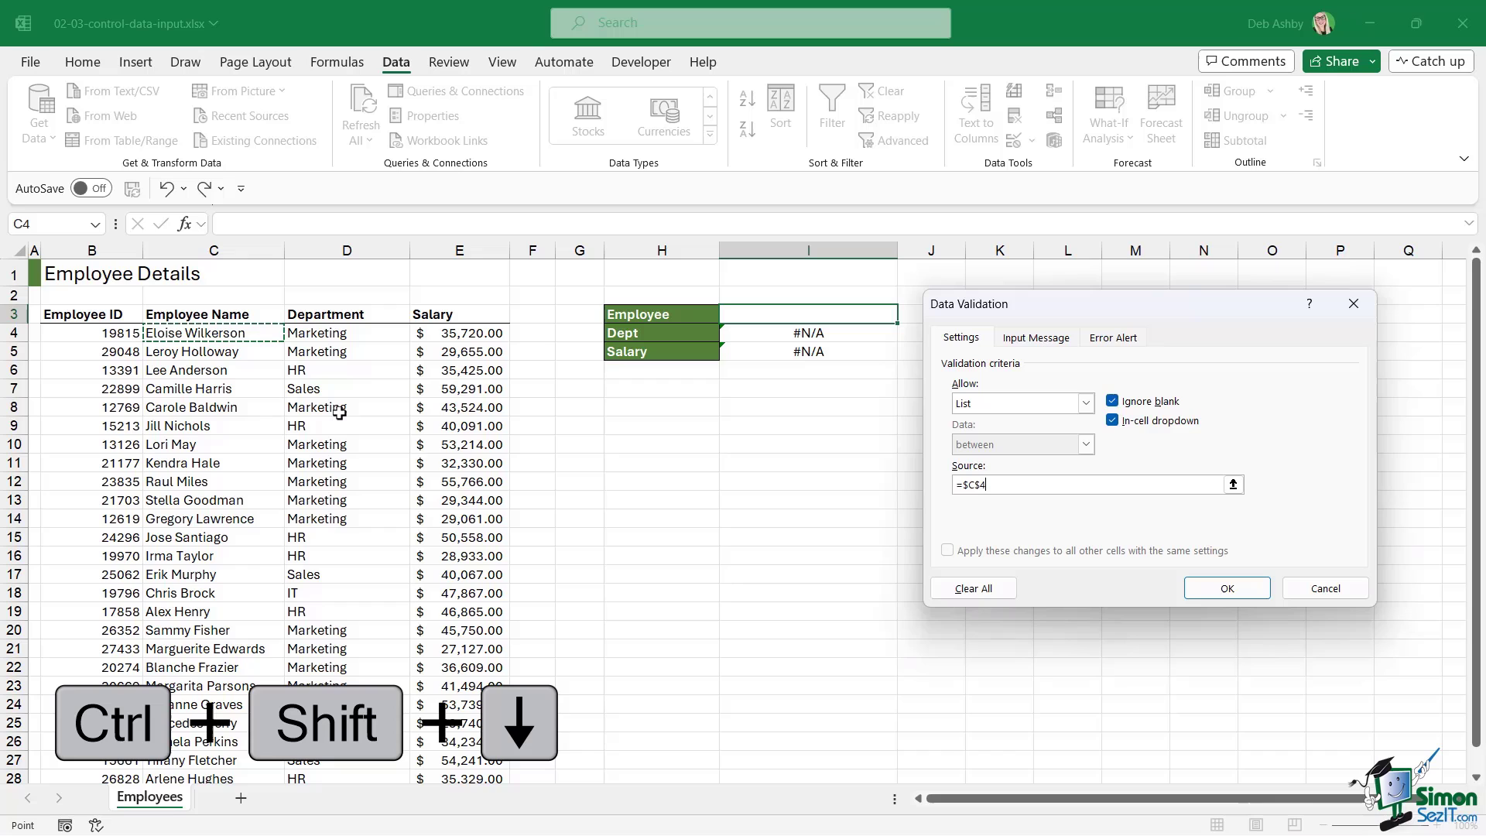
{"action": "key", "text": "ctrl+shift+Down"}
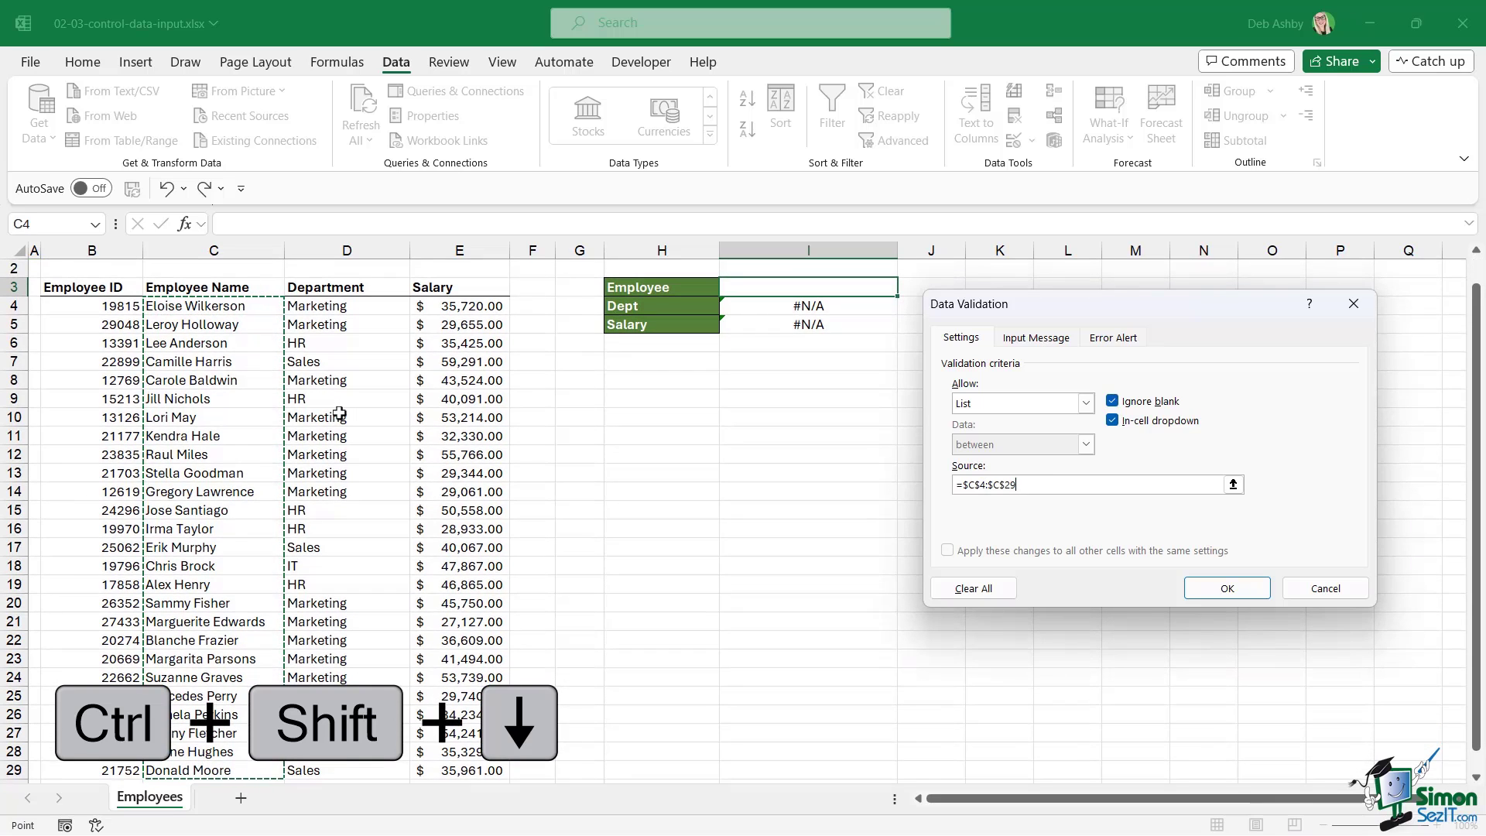
{"action": "left_click", "coordinate": [1212, 592]}
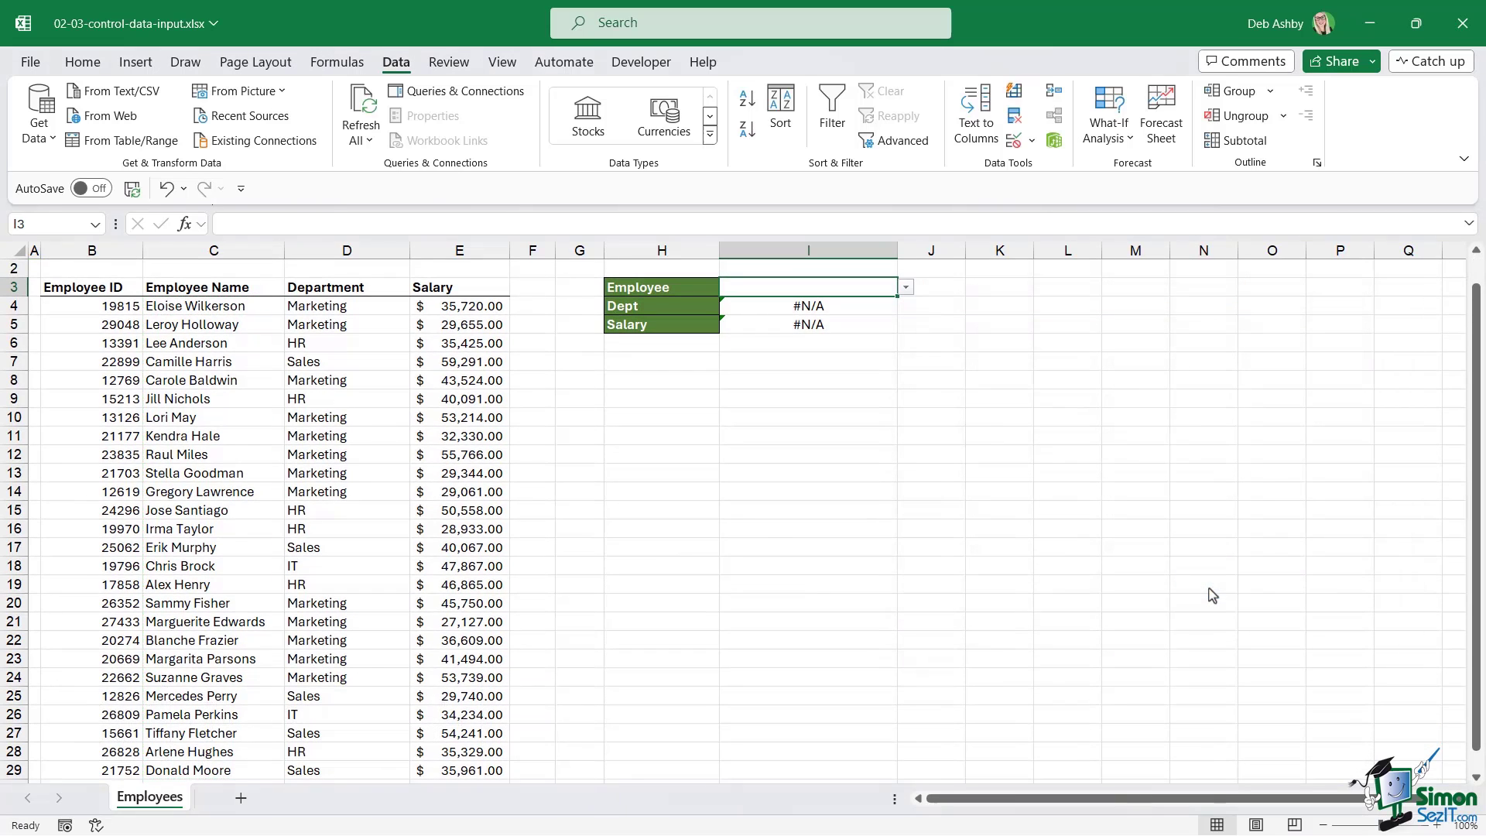
{"action": "scroll", "coordinate": [879, 431], "scroll_direction": "up", "scroll_amount": 1}
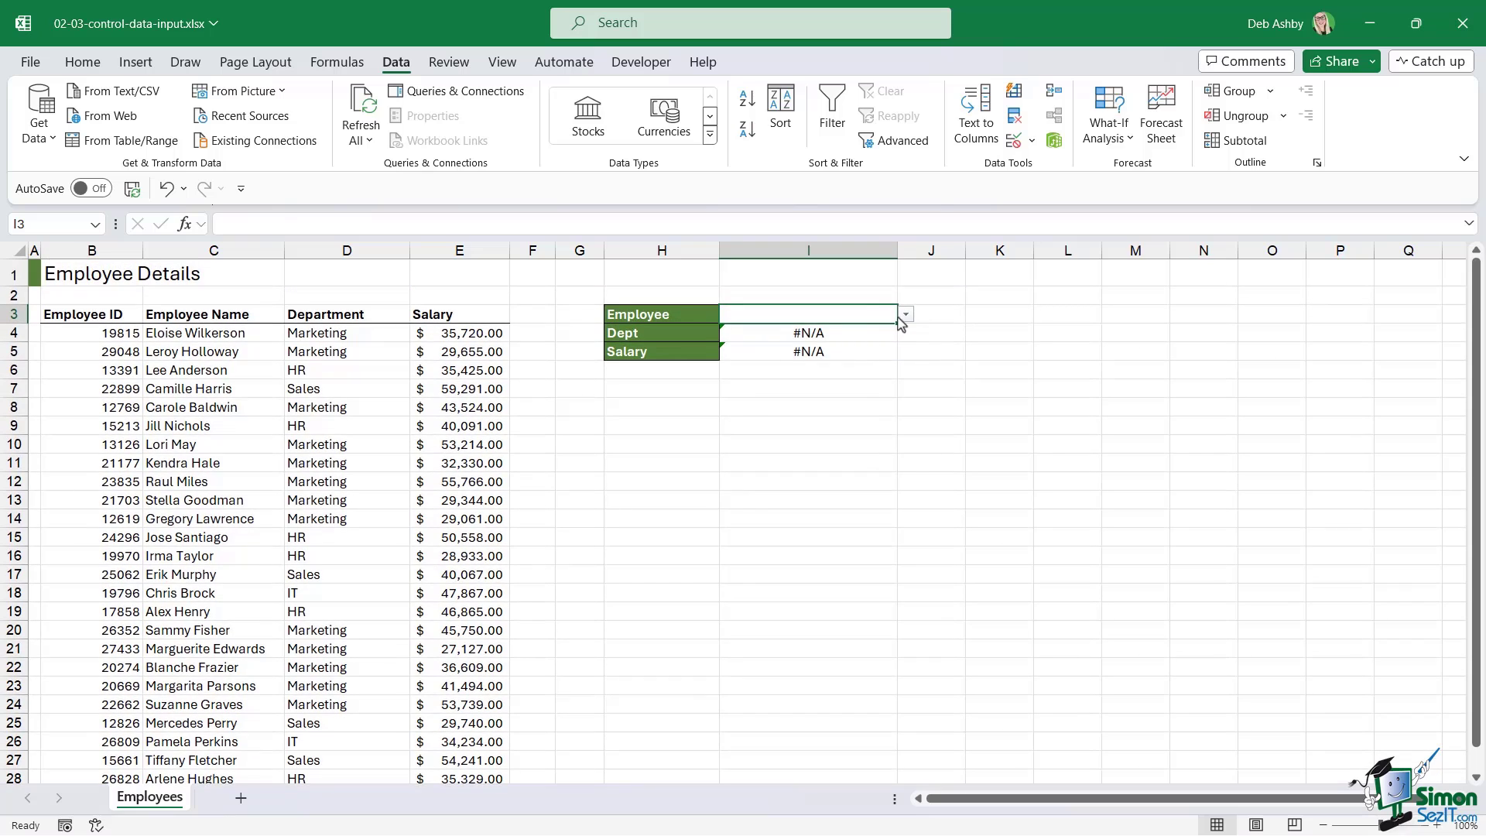
{"action": "left_click", "coordinate": [905, 315]}
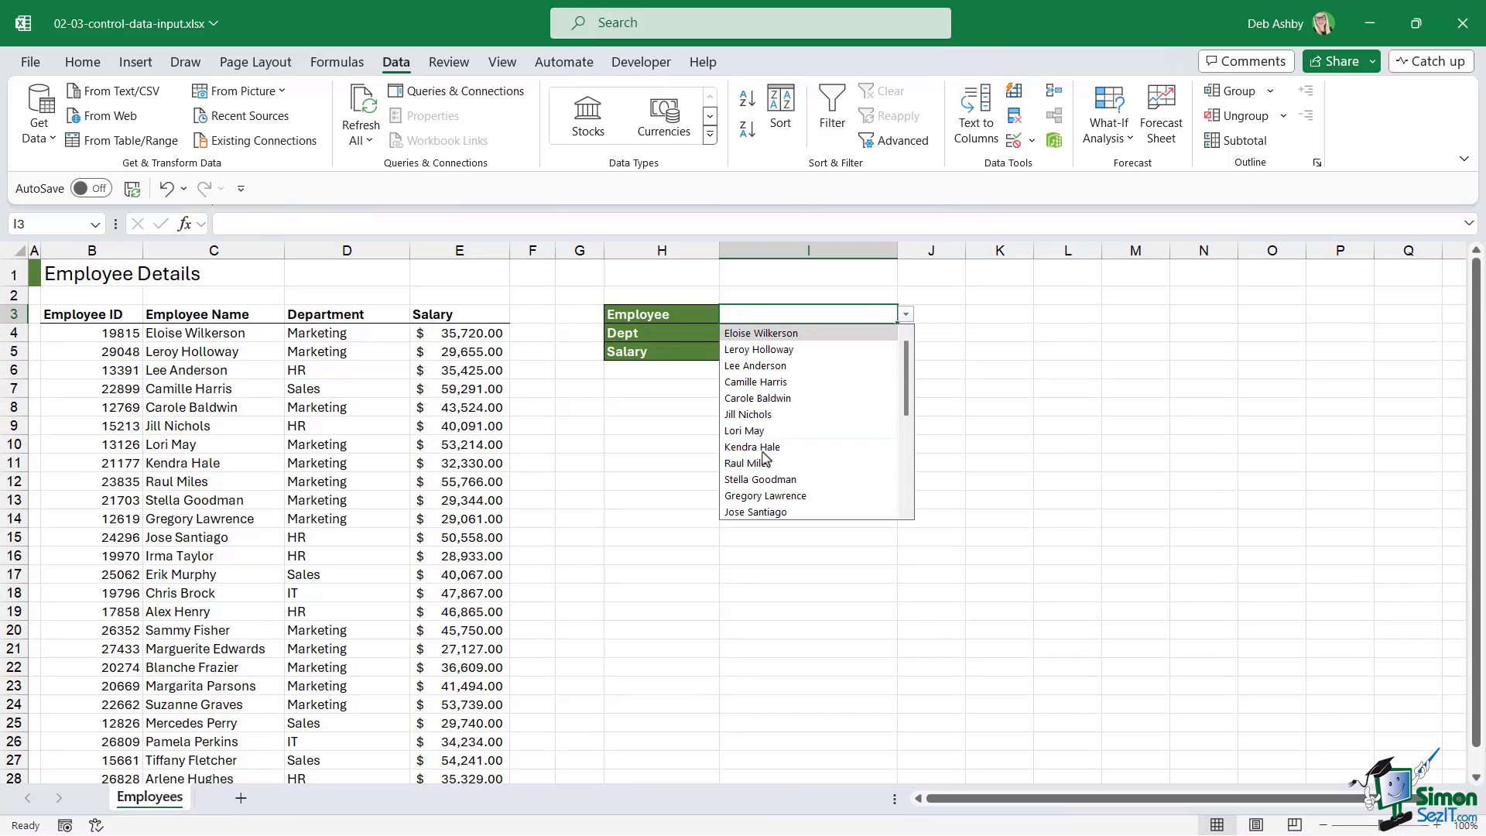
{"action": "left_click", "coordinate": [751, 430]}
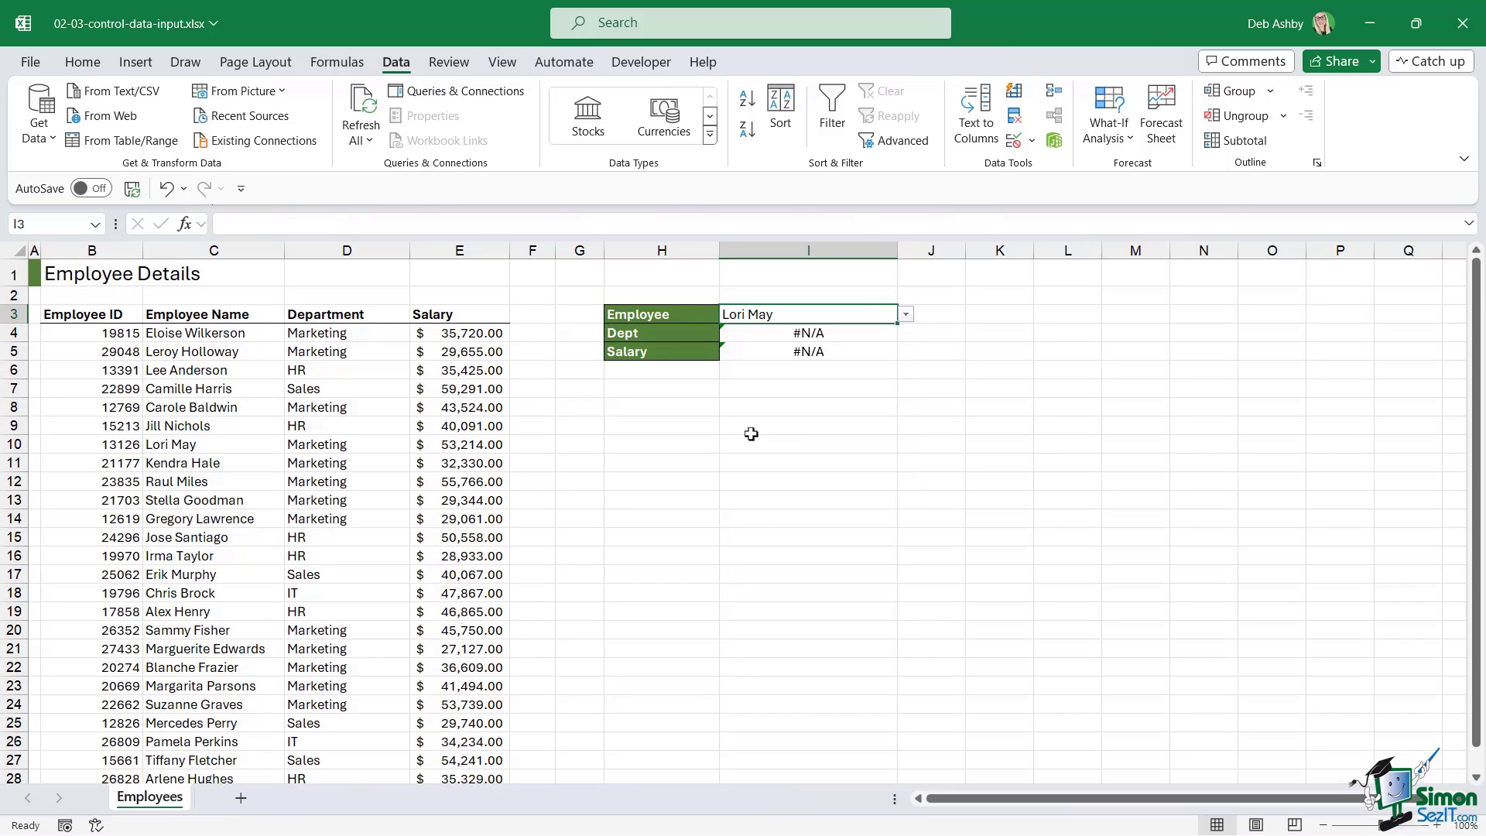
{"action": "left_click", "coordinate": [906, 315]}
{"action": "left_click", "coordinate": [758, 398]}
{"action": "left_click", "coordinate": [906, 315]}
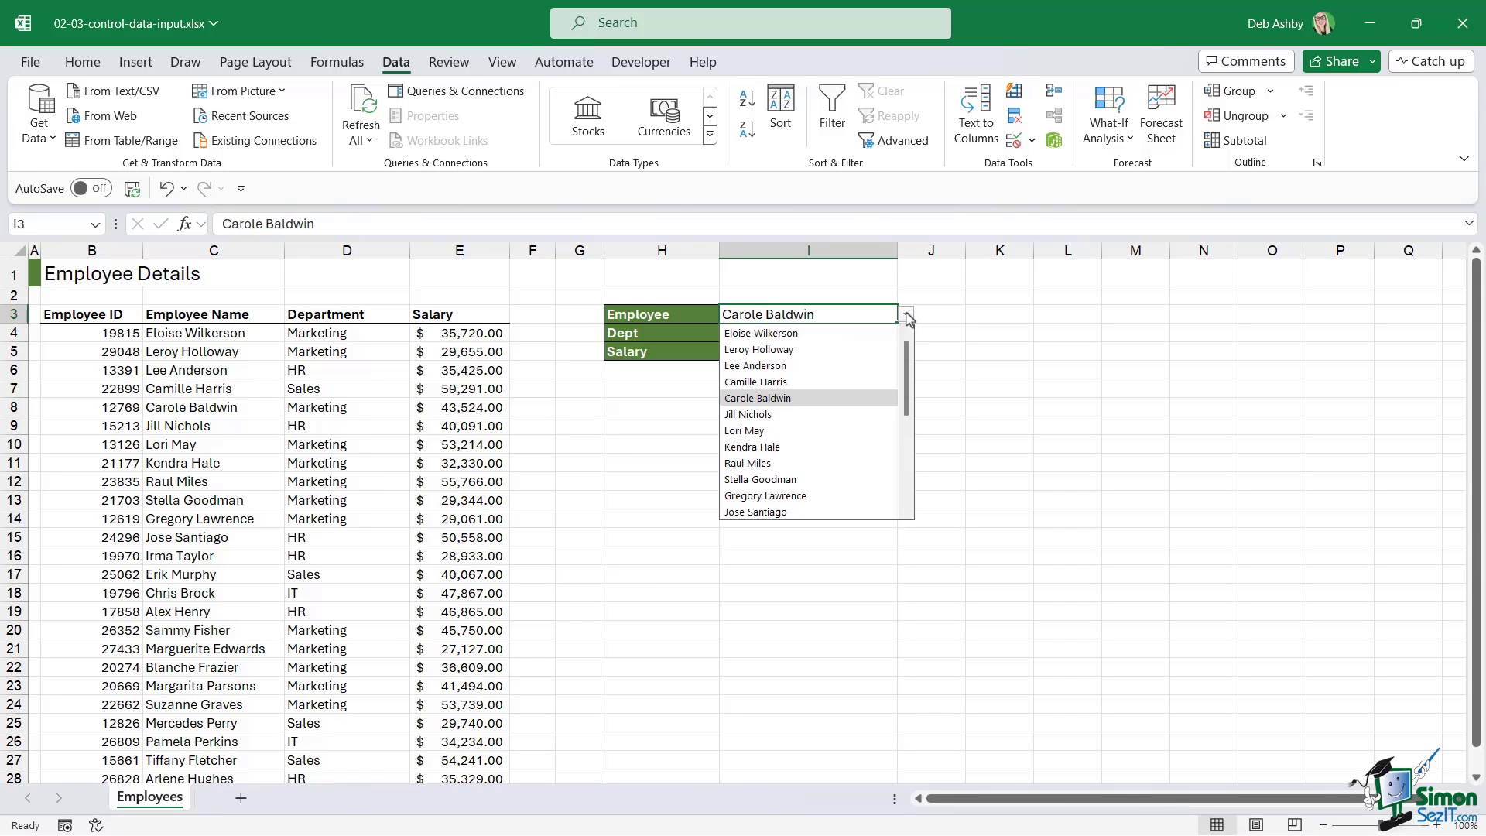
{"action": "left_click", "coordinate": [758, 348]}
{"action": "left_click", "coordinate": [905, 315]}
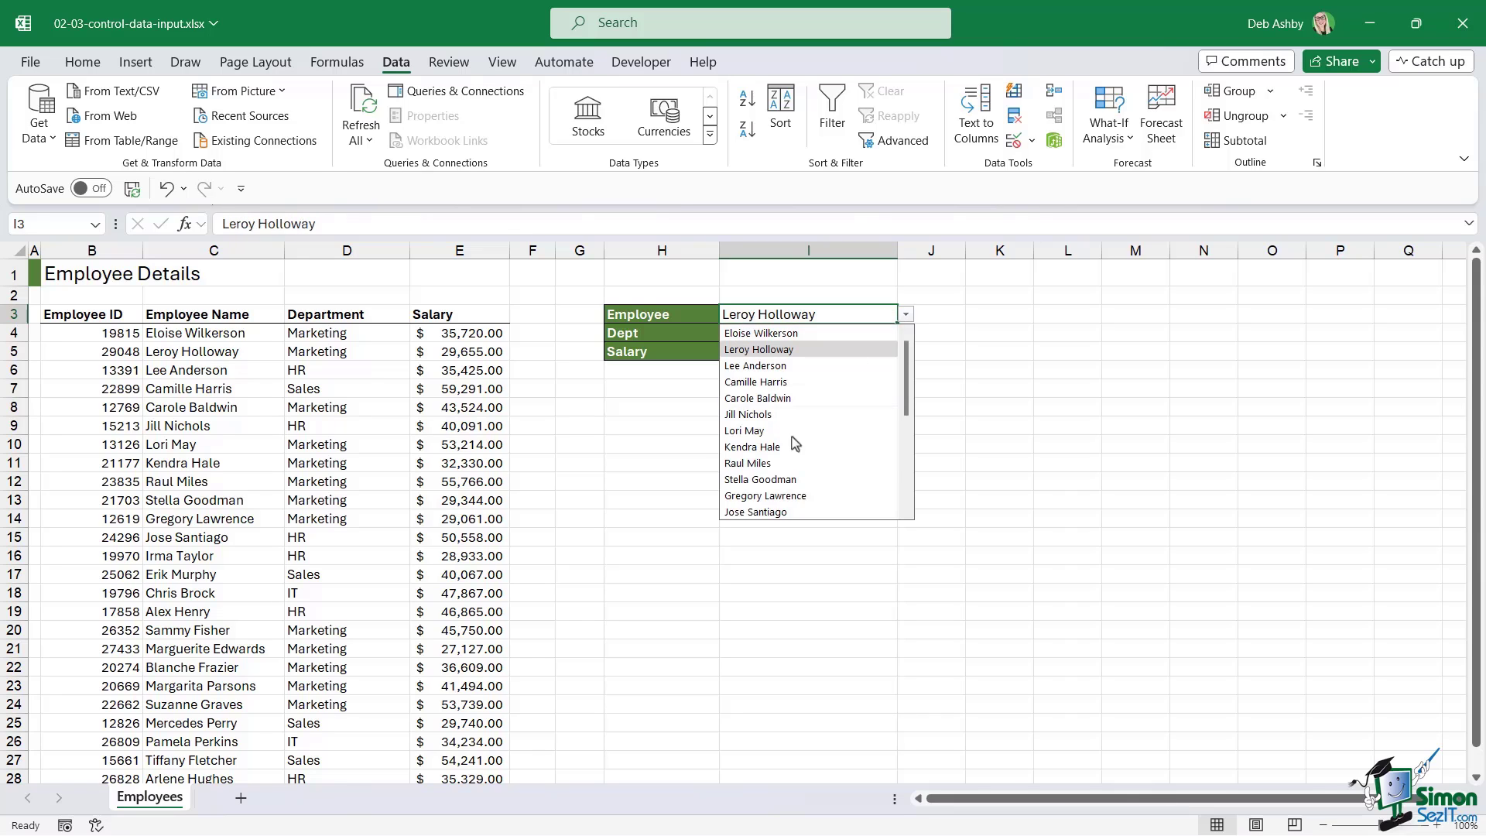
{"action": "left_click", "coordinate": [774, 495]}
{"action": "left_click", "coordinate": [906, 316]}
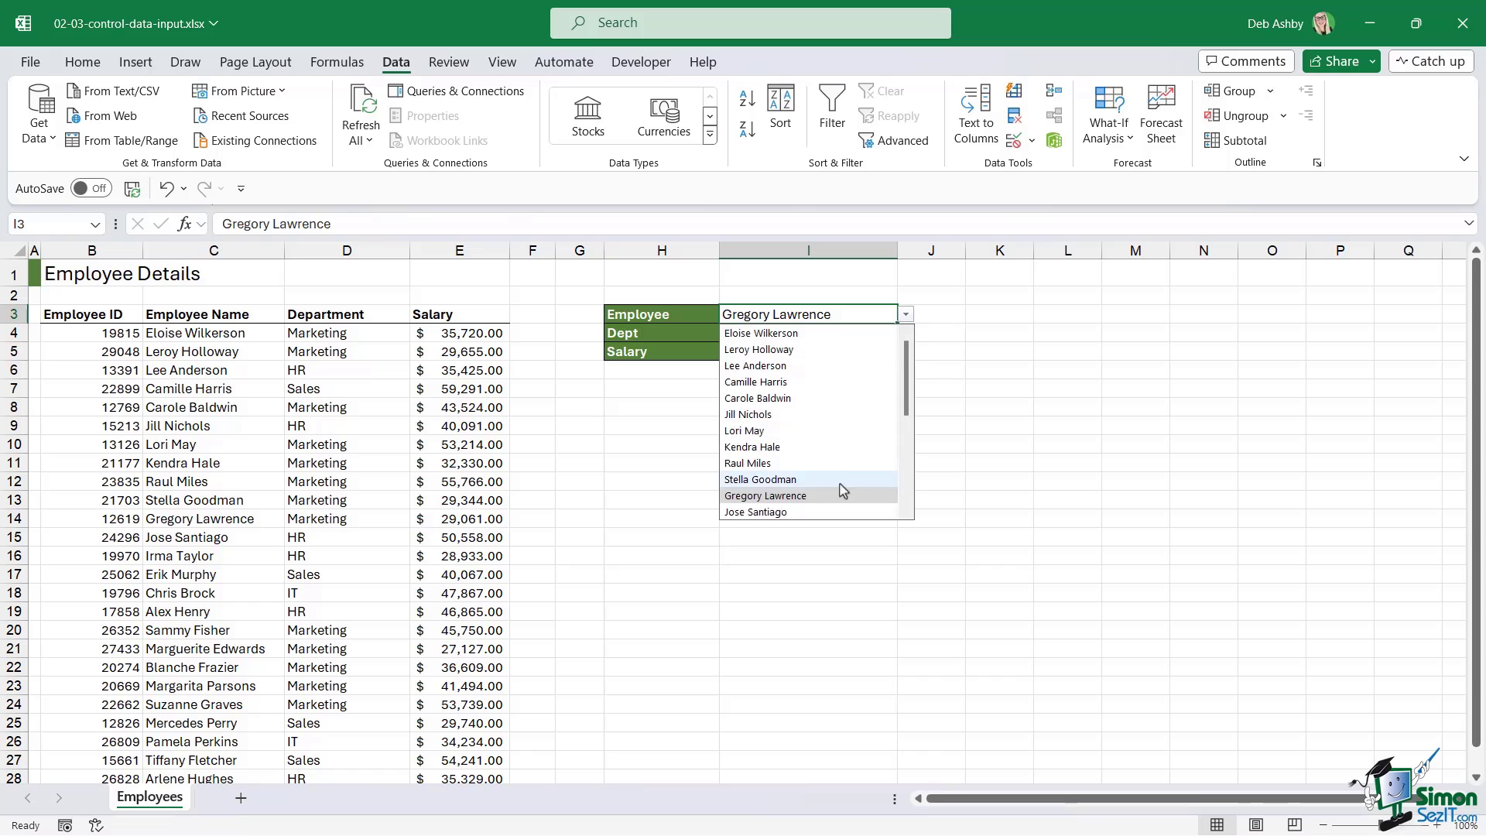
{"action": "left_click", "coordinate": [821, 516]}
{"action": "left_click", "coordinate": [905, 315]}
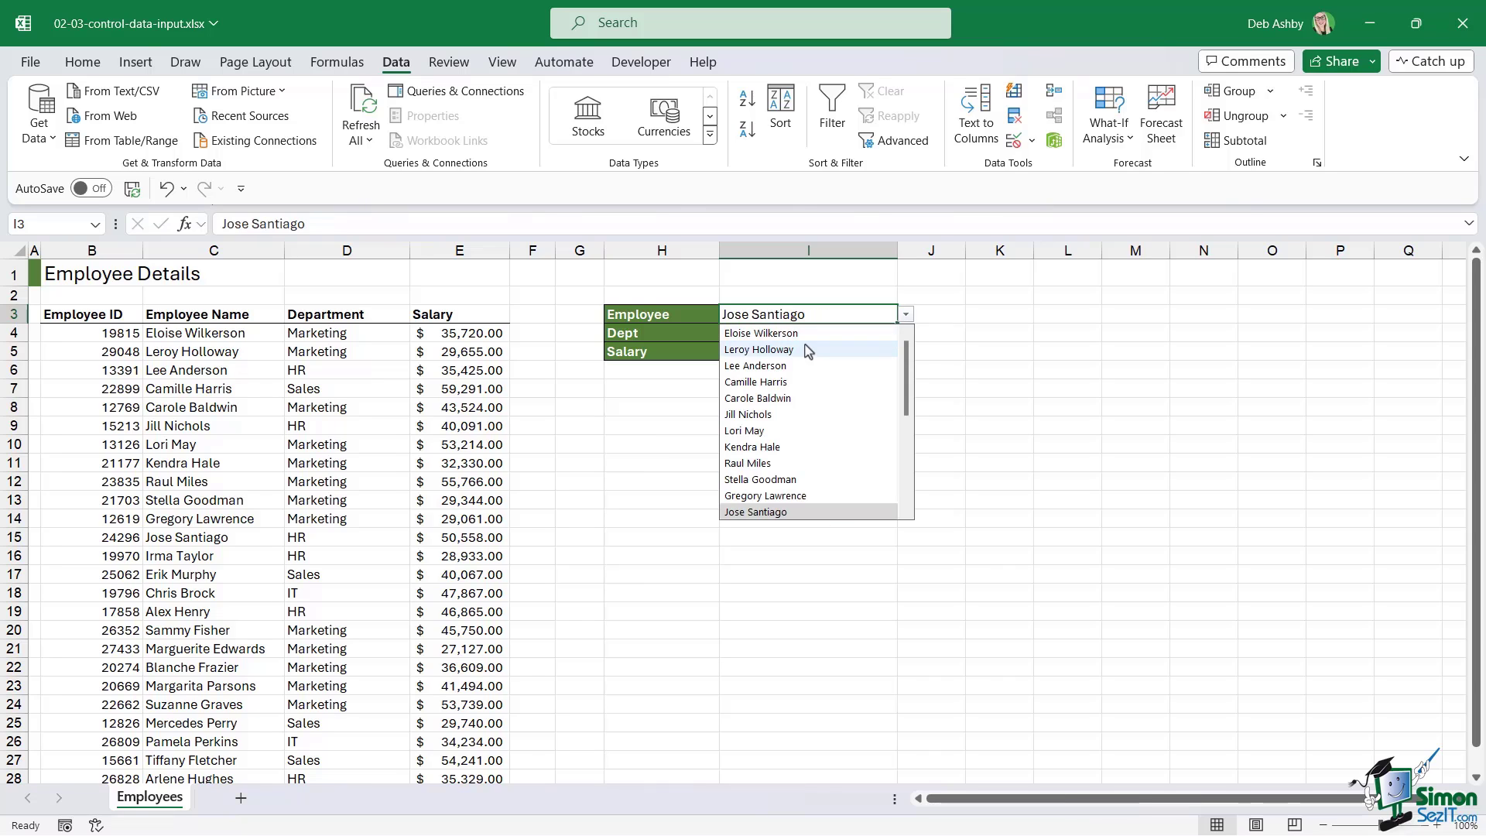
{"action": "left_click", "coordinate": [773, 328]}
{"action": "left_click", "coordinate": [768, 509]}
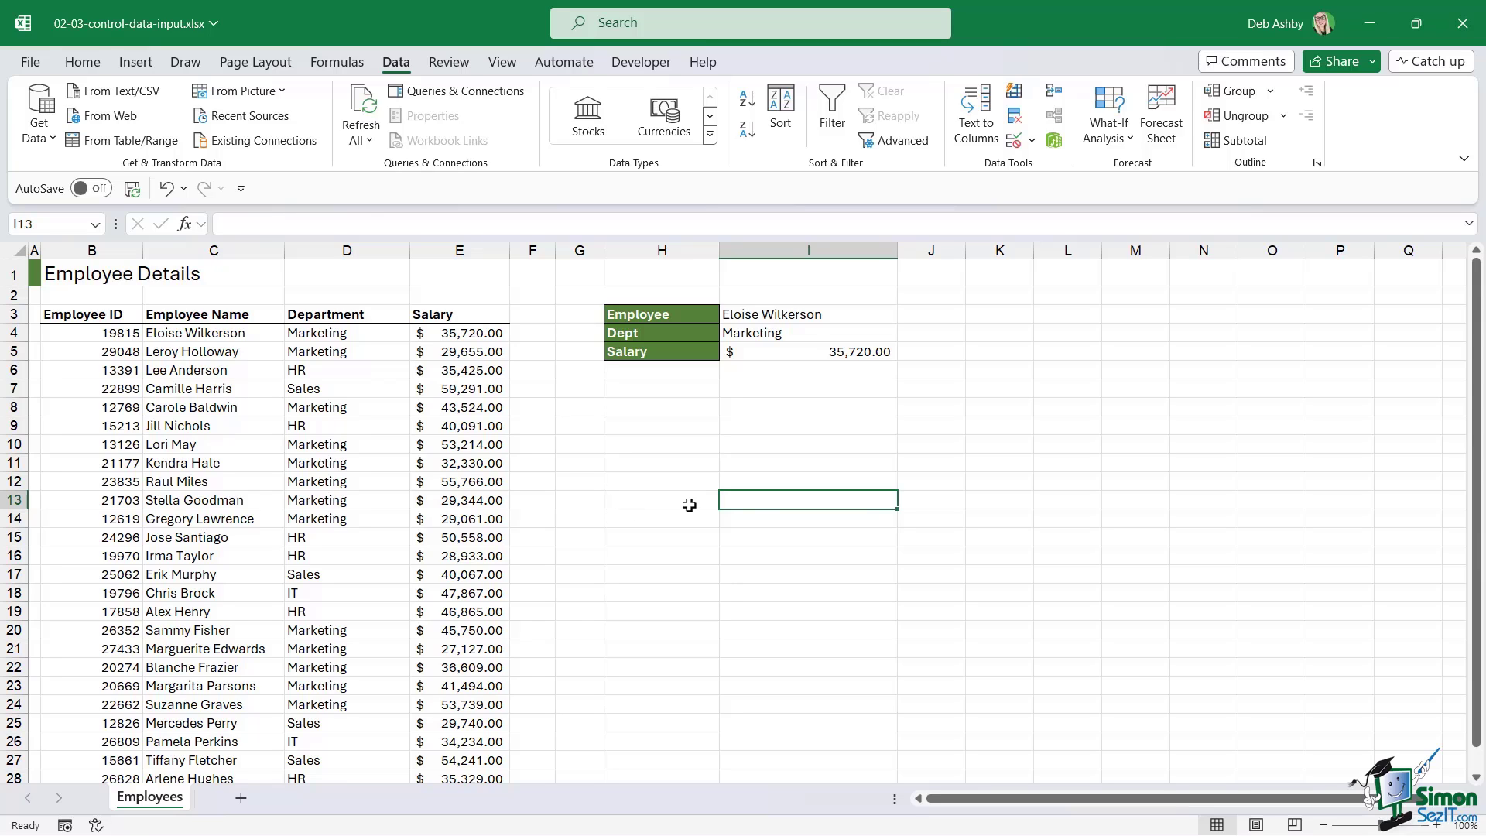
{"action": "key", "text": "Up"}
{"action": "key", "text": "Up"}
{"action": "key", "text": "Up"}
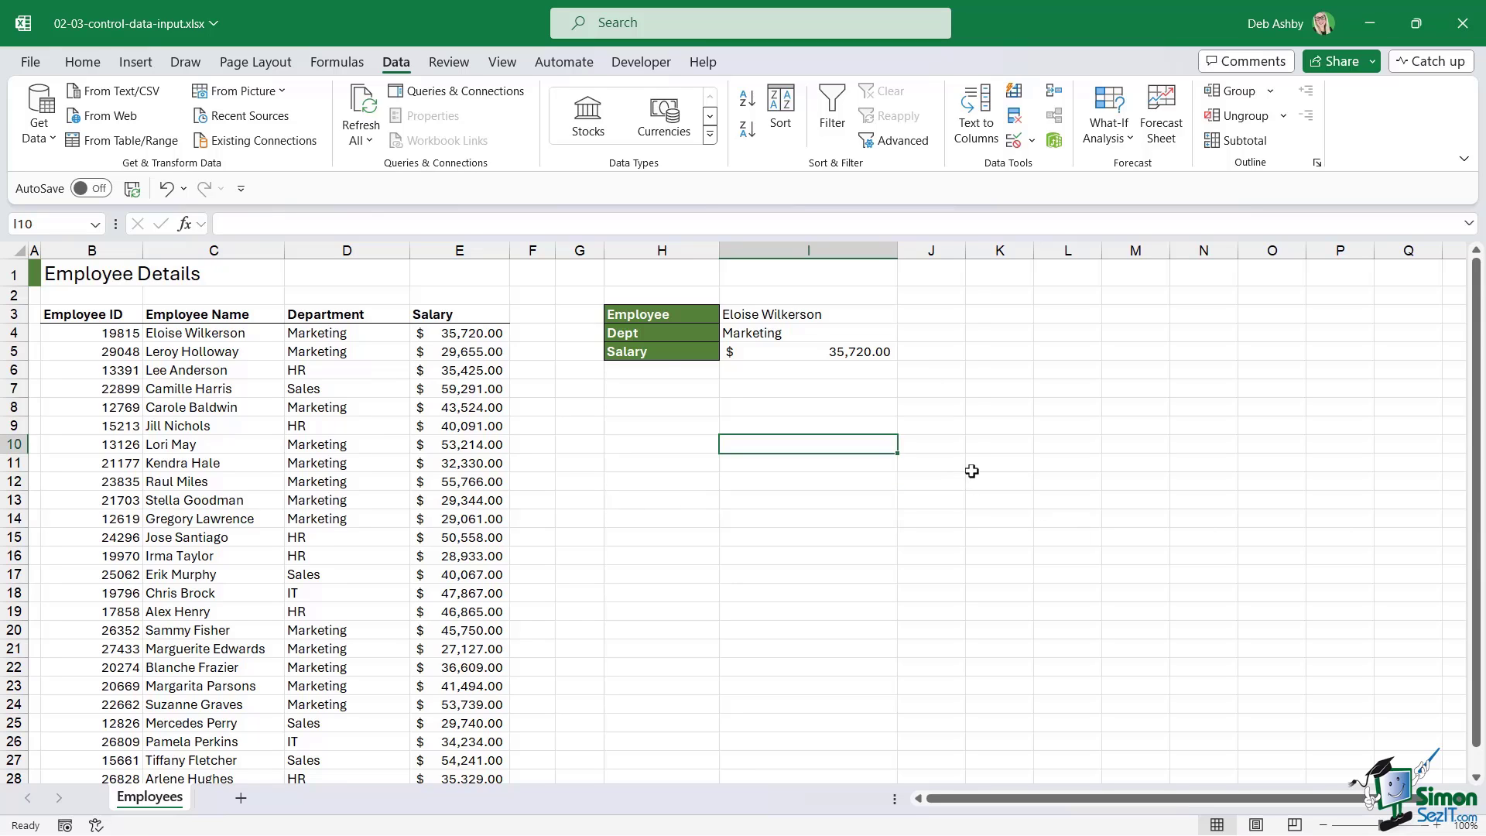
{"action": "left_click", "coordinate": [83, 62]}
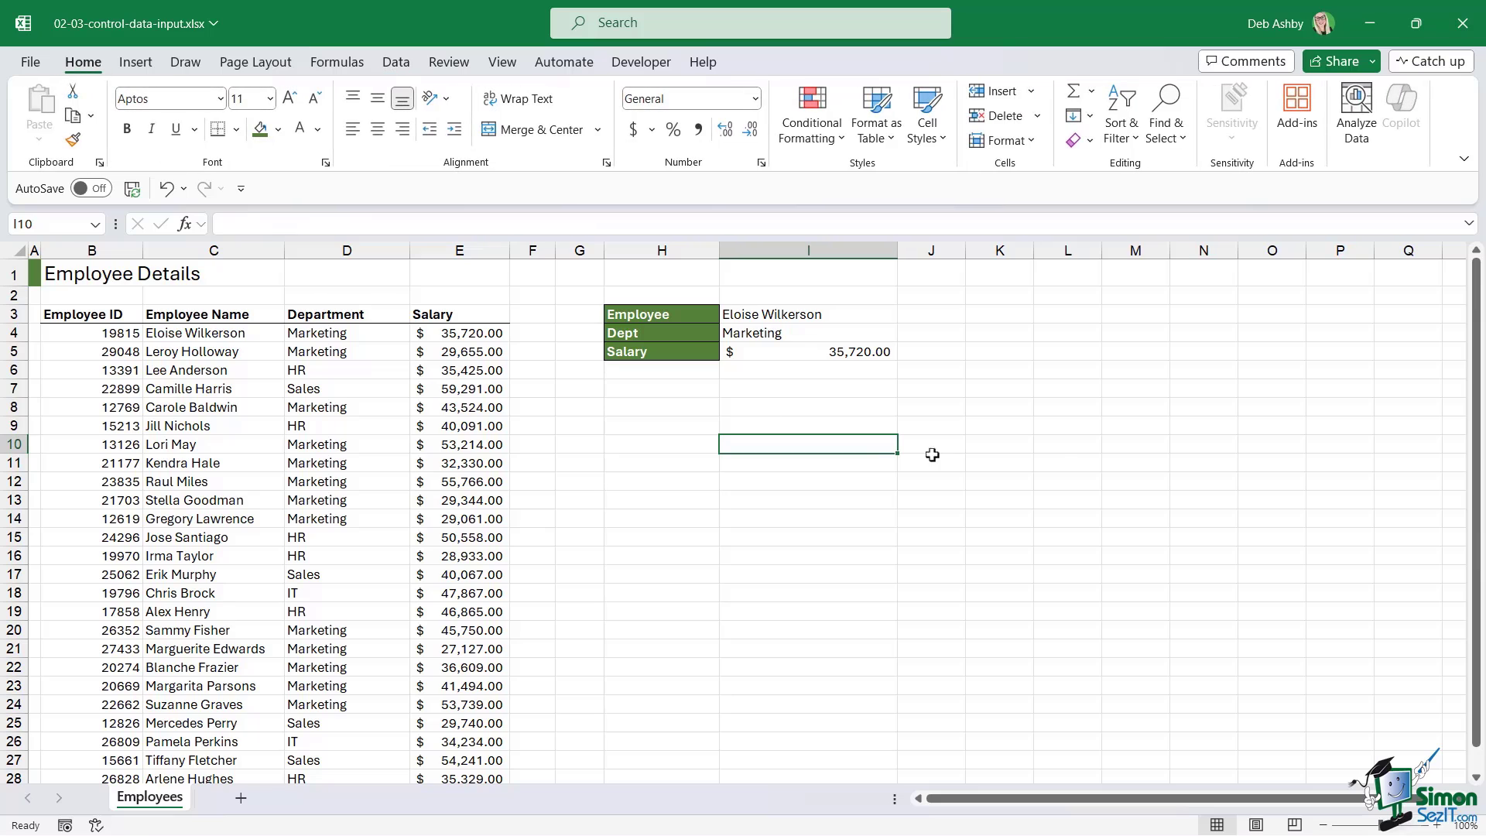
{"action": "left_click", "coordinate": [1002, 441]}
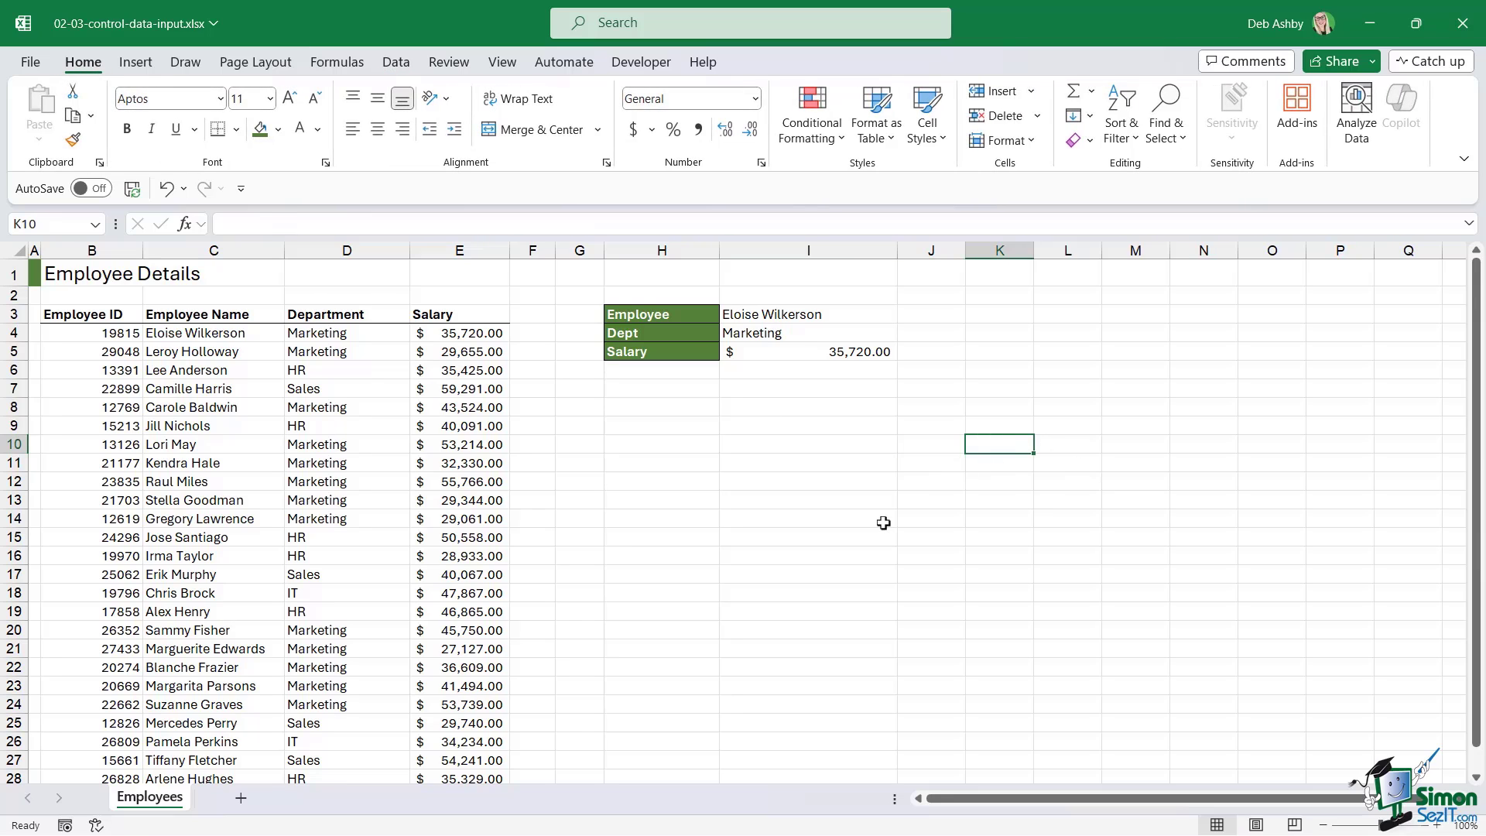
{"action": "left_click", "coordinate": [815, 312]}
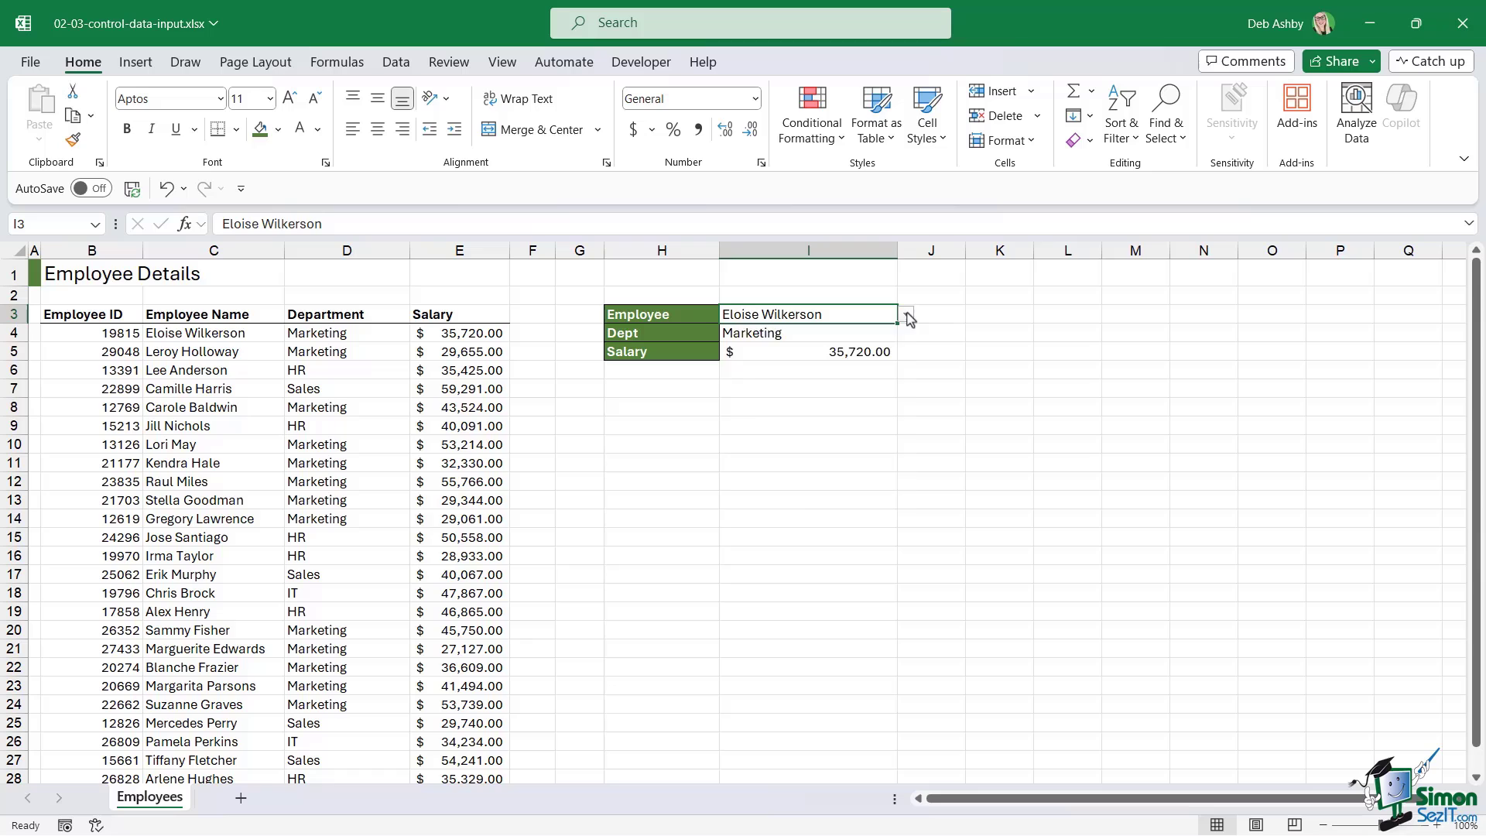
{"action": "left_click", "coordinate": [906, 314]}
{"action": "left_click", "coordinate": [846, 359]}
{"action": "left_click", "coordinate": [980, 369]}
{"action": "left_click", "coordinate": [822, 331]}
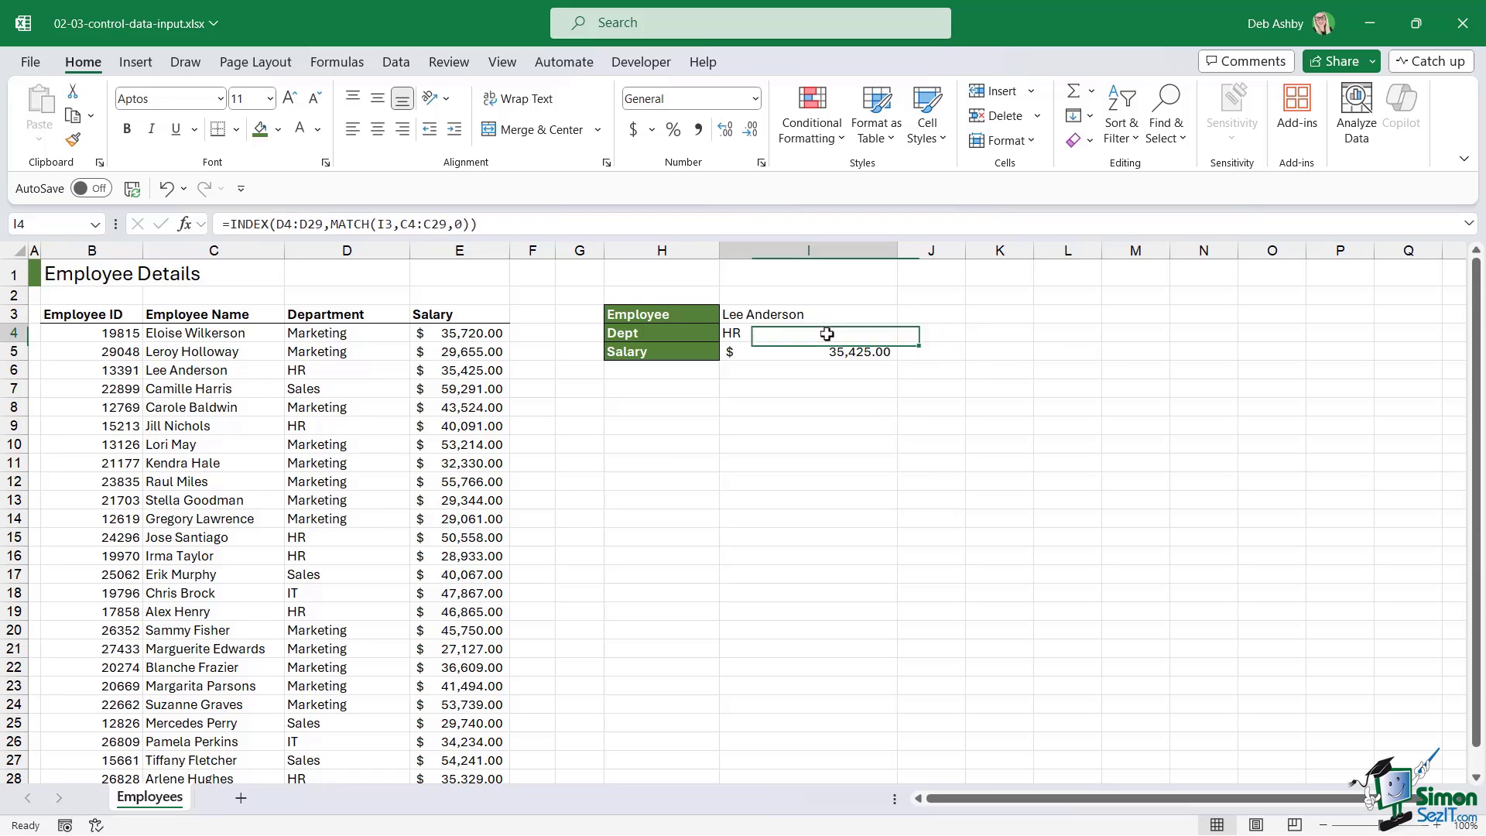
{"action": "left_click", "coordinate": [797, 354]}
{"action": "left_click", "coordinate": [806, 335]}
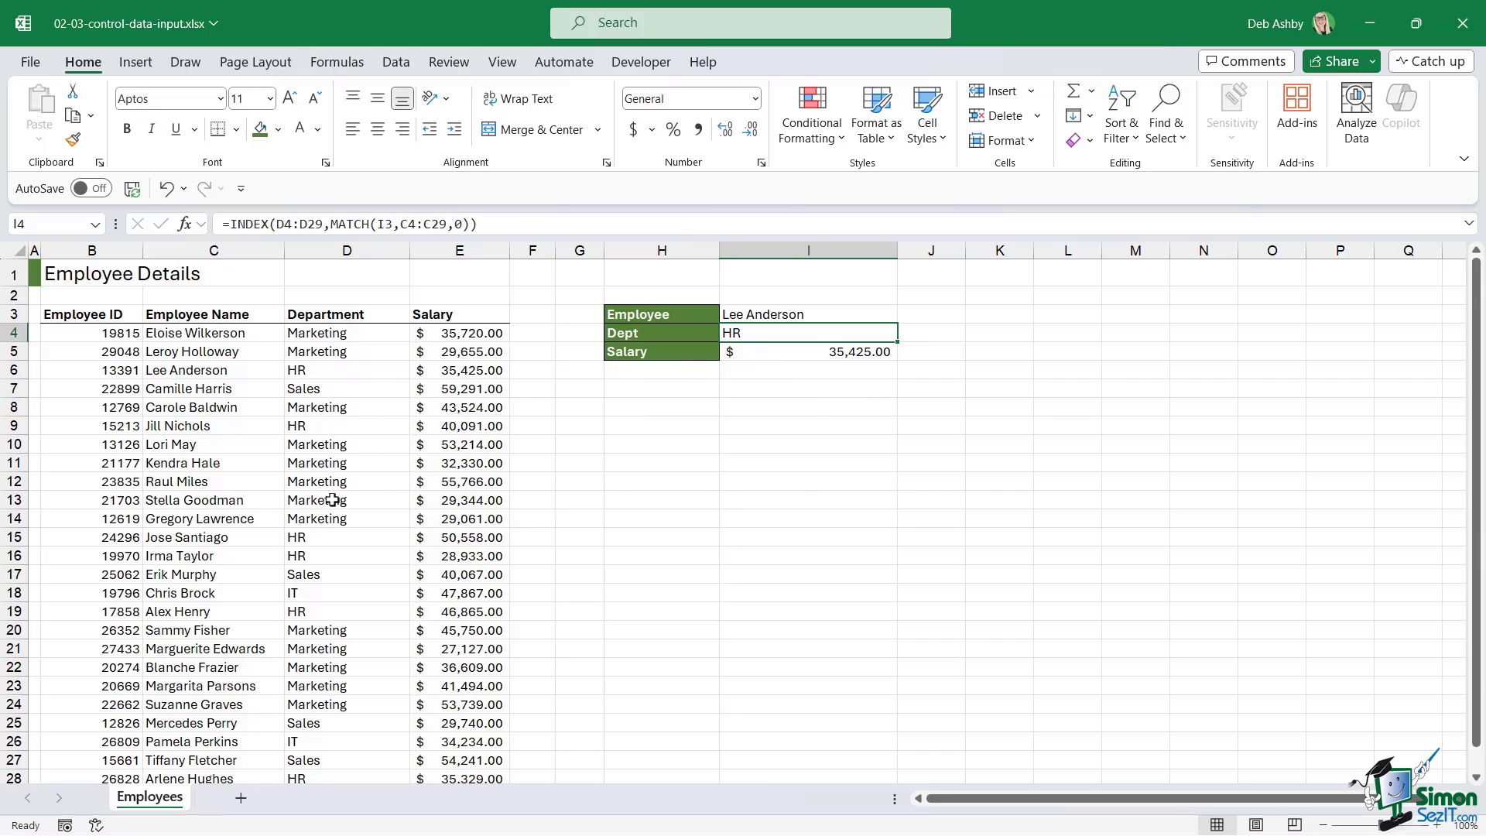
{"action": "left_click", "coordinate": [242, 483]}
{"action": "scroll", "coordinate": [262, 475], "scroll_direction": "down", "scroll_amount": 4}
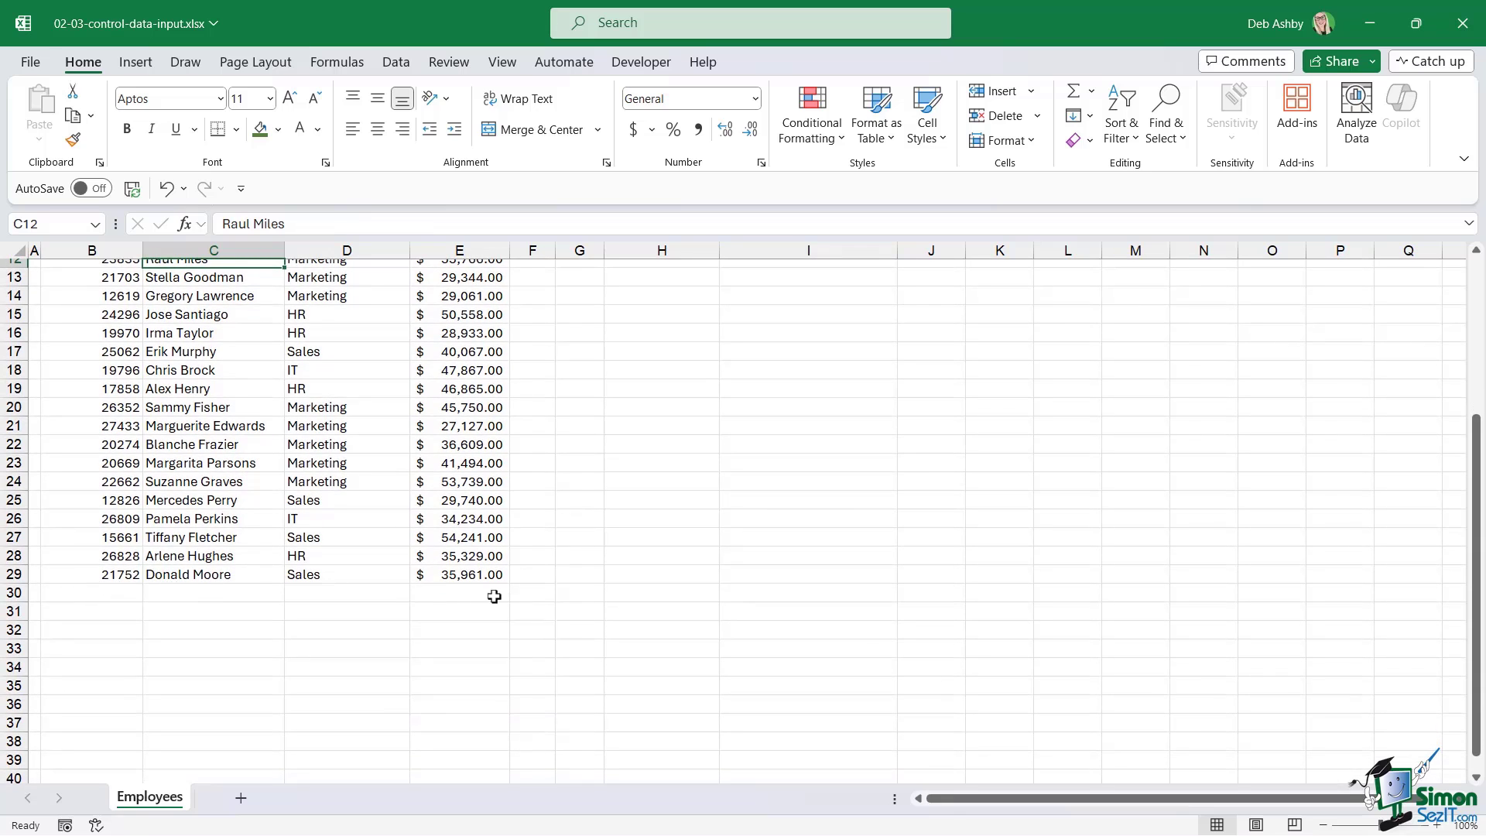
{"action": "scroll", "coordinate": [346, 528], "scroll_direction": "up", "scroll_amount": 4}
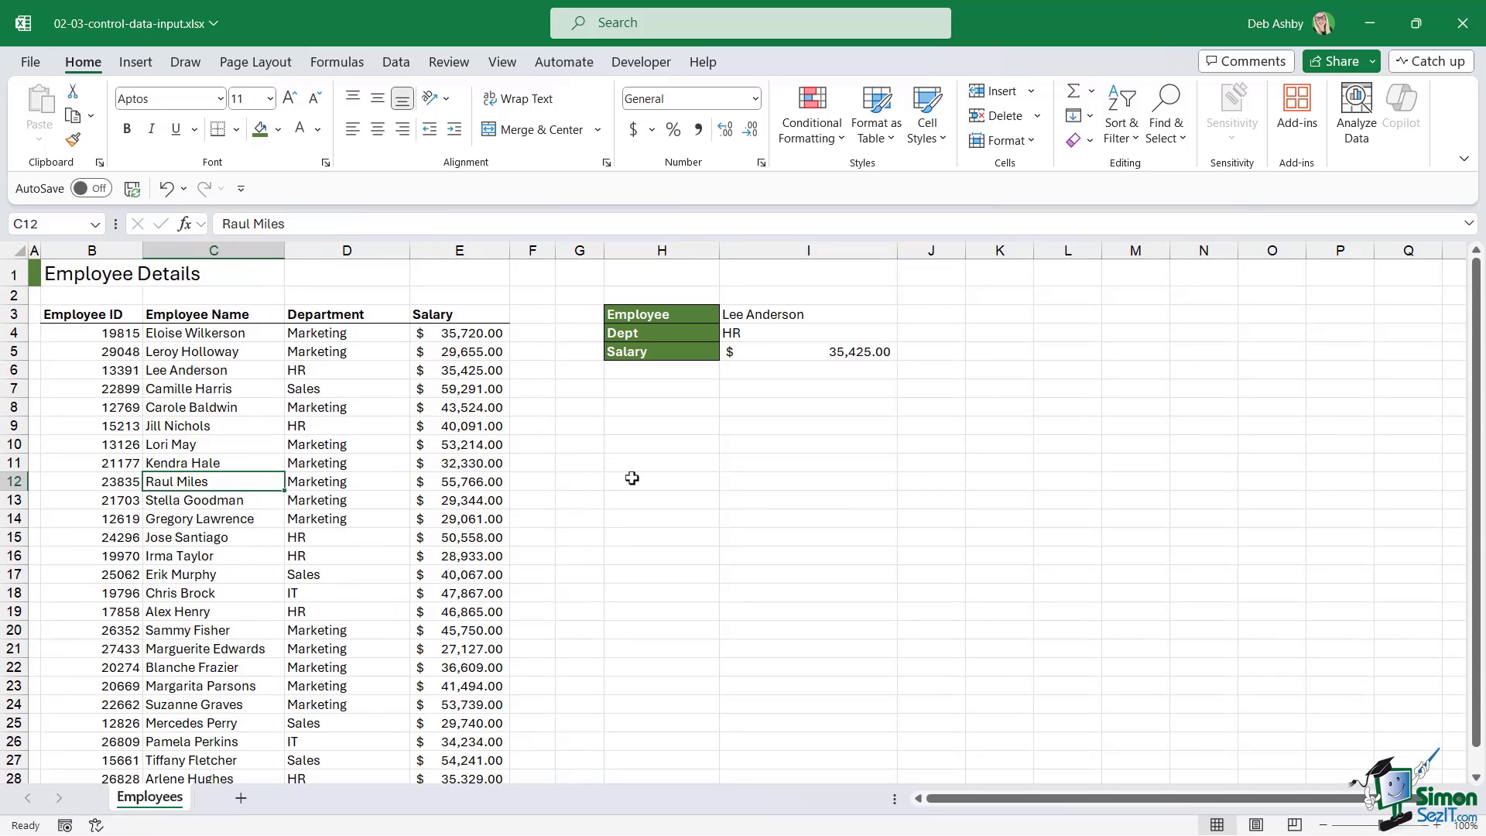
{"action": "left_click", "coordinate": [847, 317]}
{"action": "left_click", "coordinate": [910, 318]}
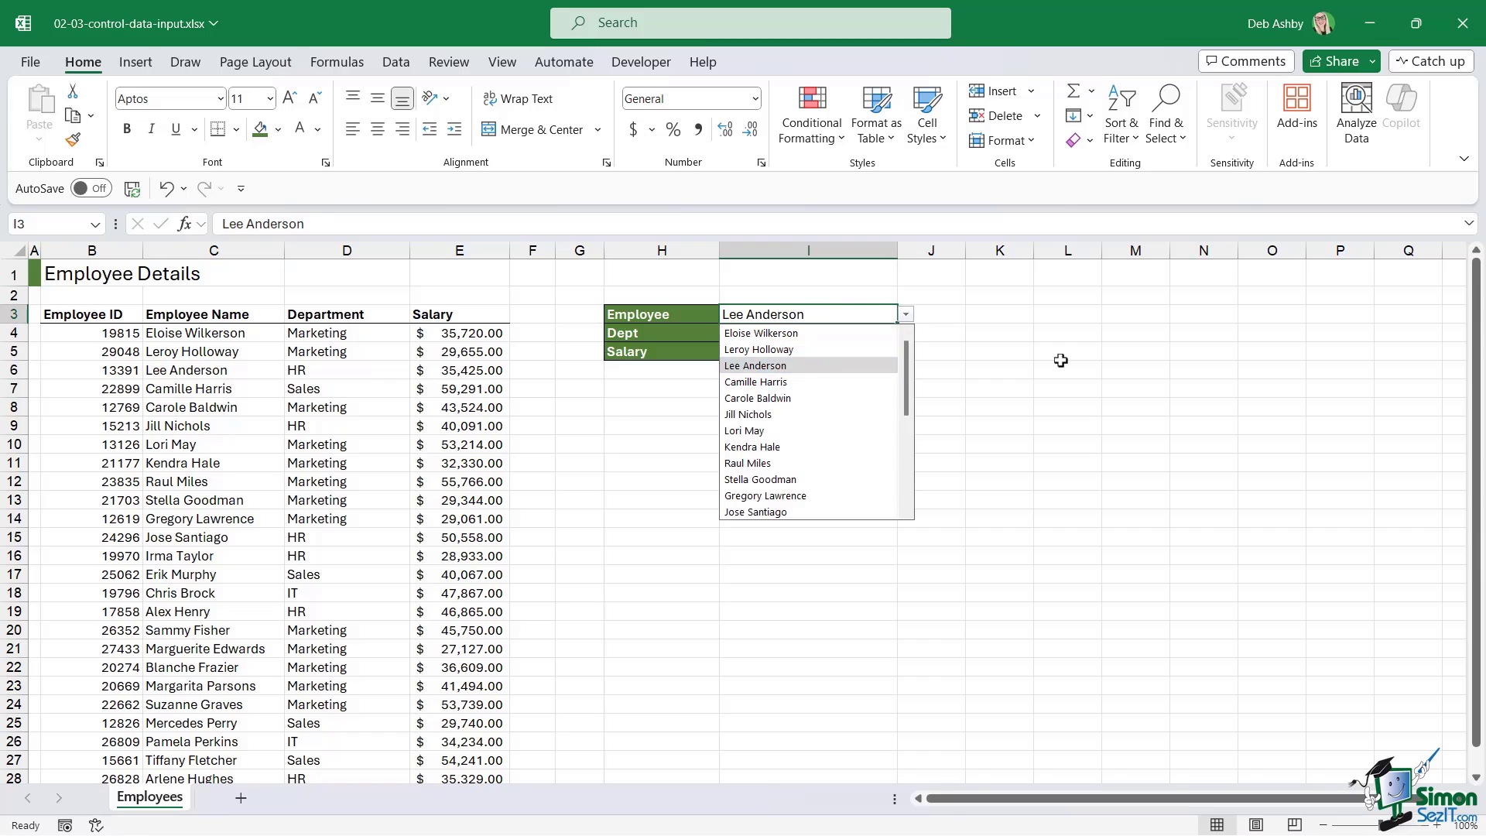
{"action": "left_click", "coordinate": [1083, 388]}
{"action": "left_click", "coordinate": [743, 333]}
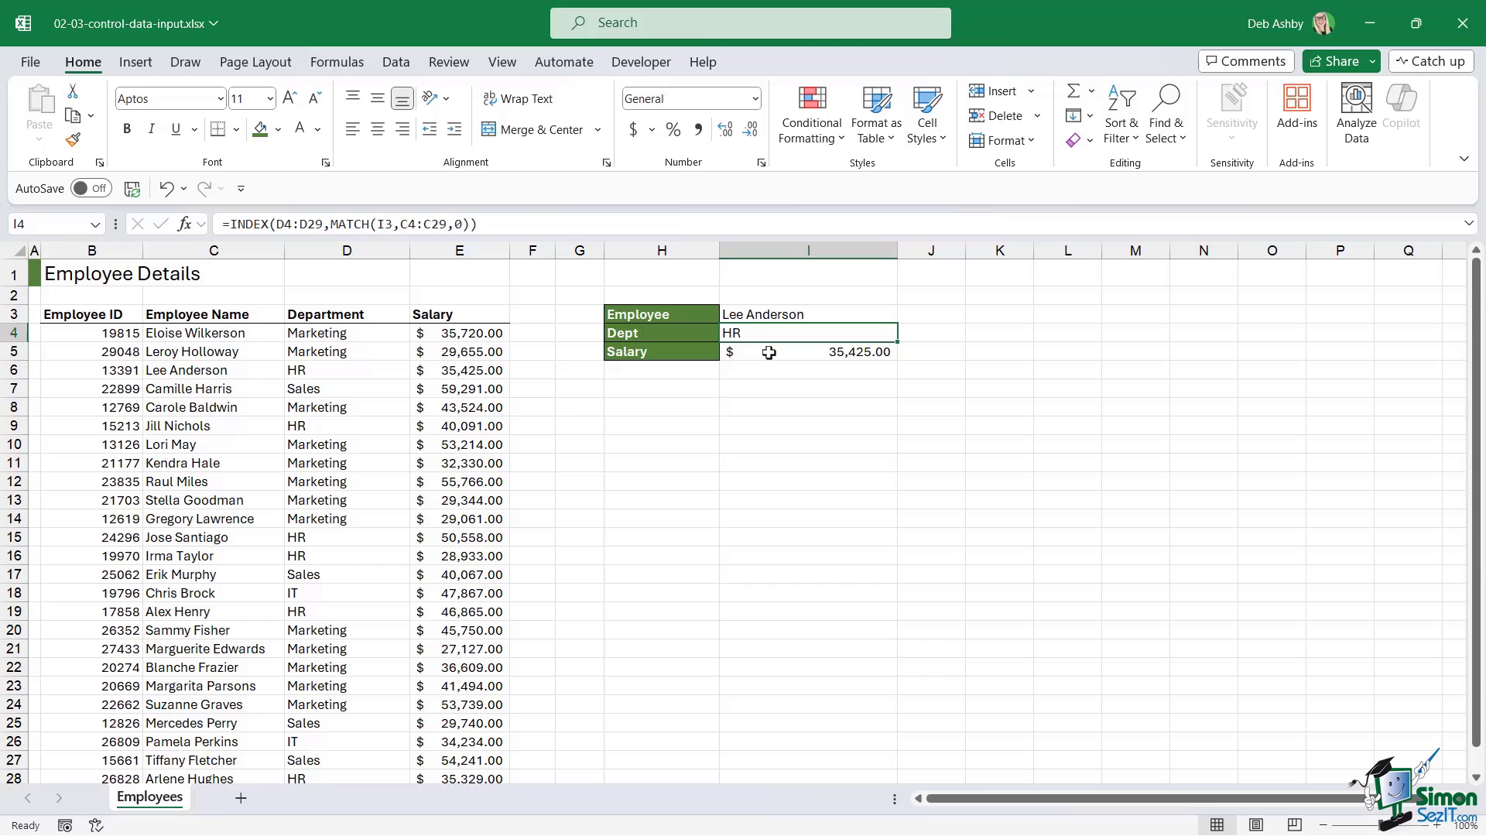
{"action": "left_click", "coordinate": [770, 352]}
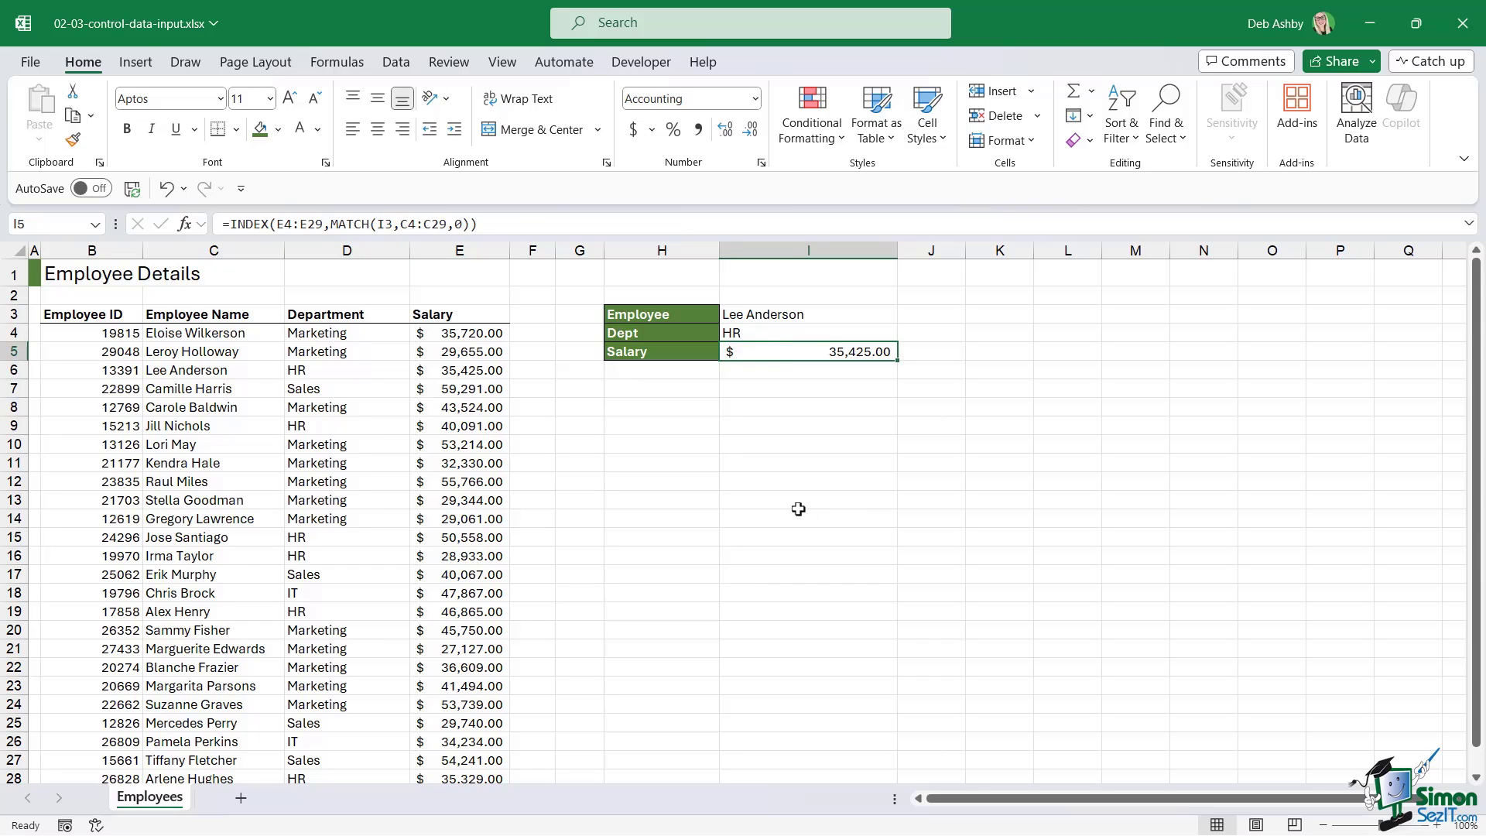
{"action": "left_click", "coordinate": [797, 464]}
{"action": "left_click_drag", "start_coordinate": [771, 336], "coordinate": [774, 354]}
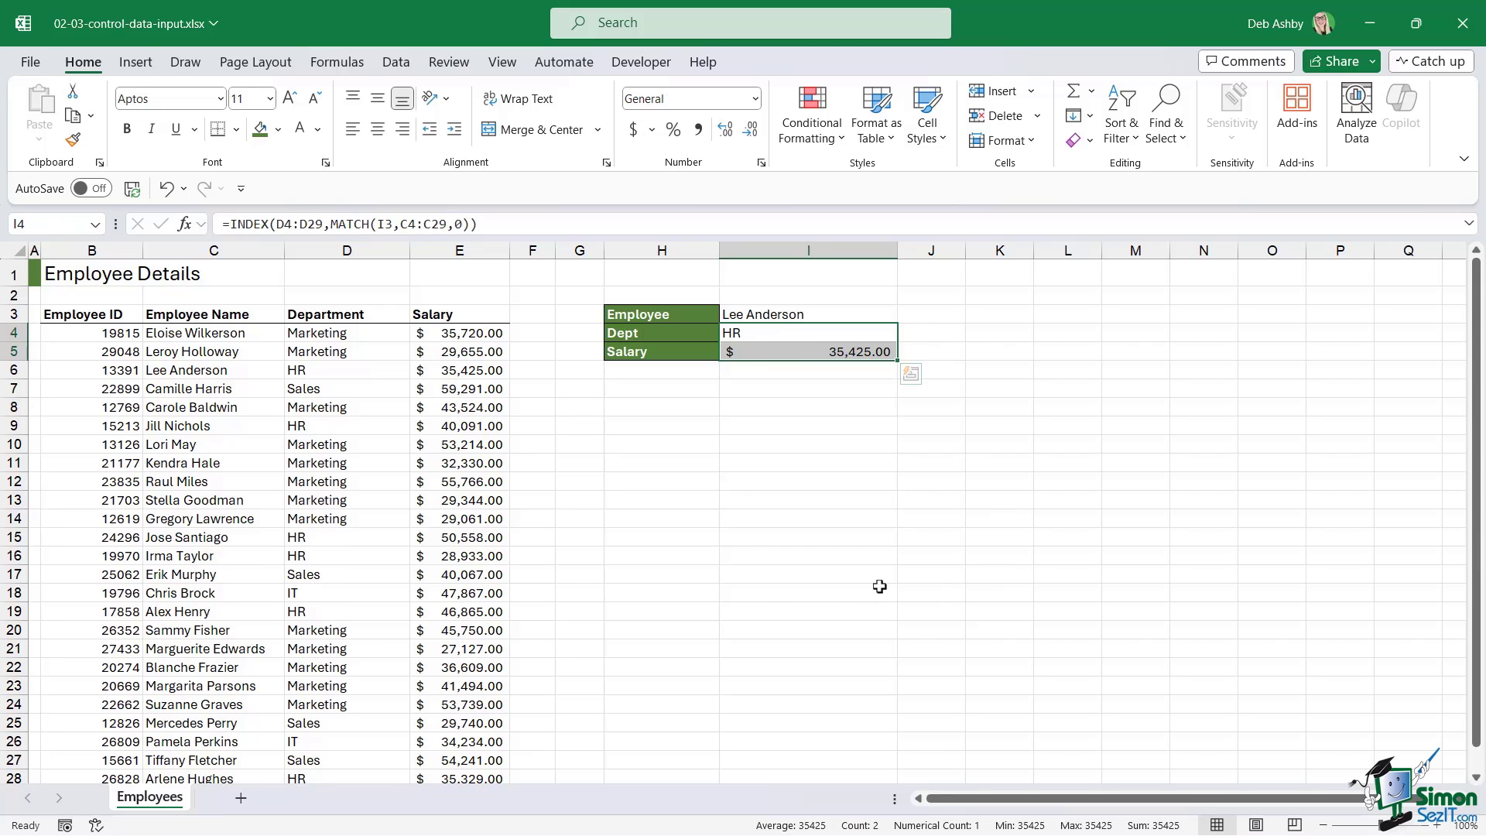
{"action": "left_click", "coordinate": [824, 463]}
{"action": "left_click", "coordinate": [816, 500]}
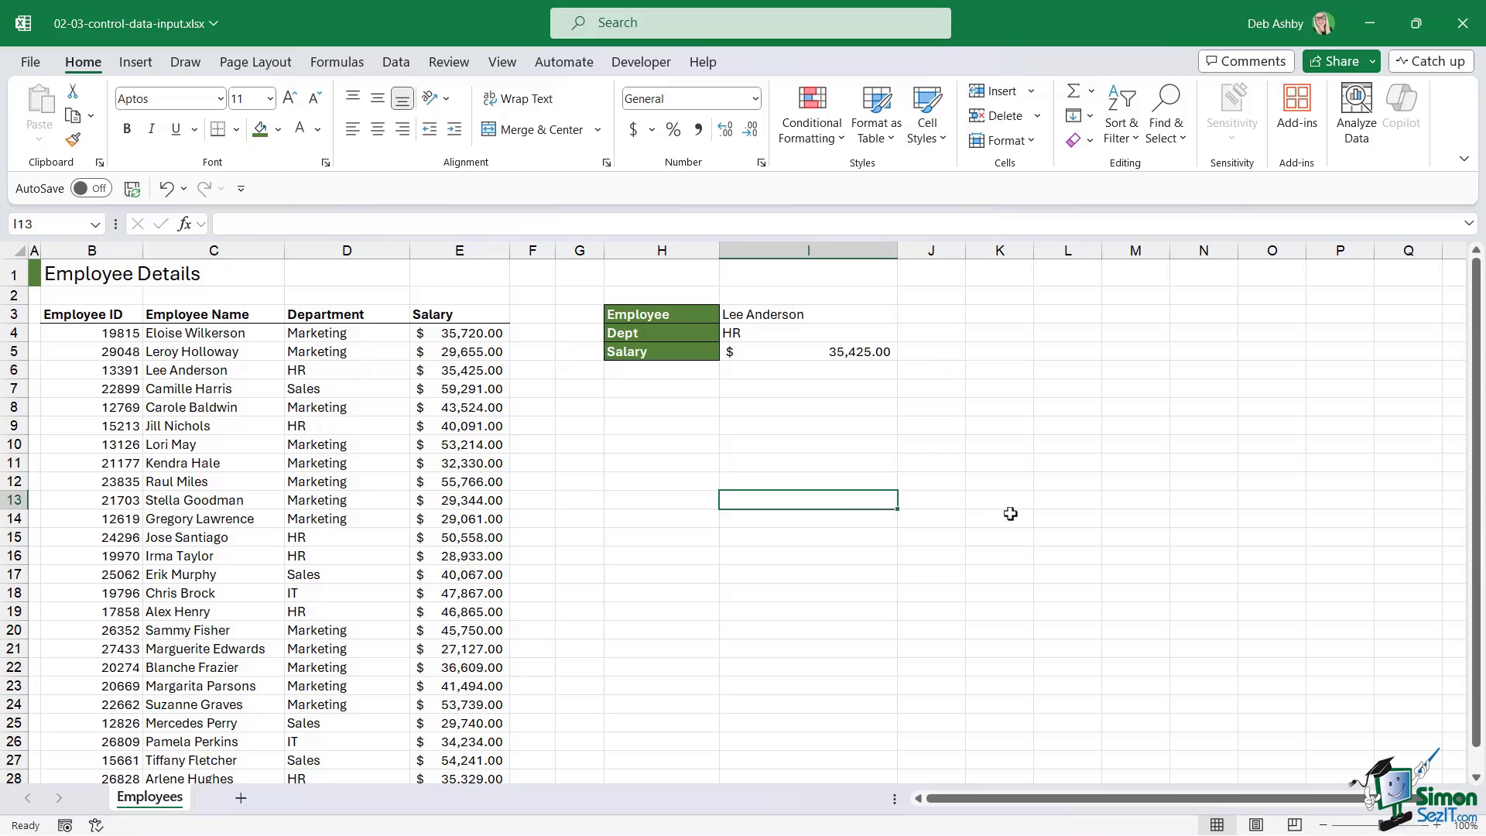
{"action": "left_click", "coordinate": [894, 432]}
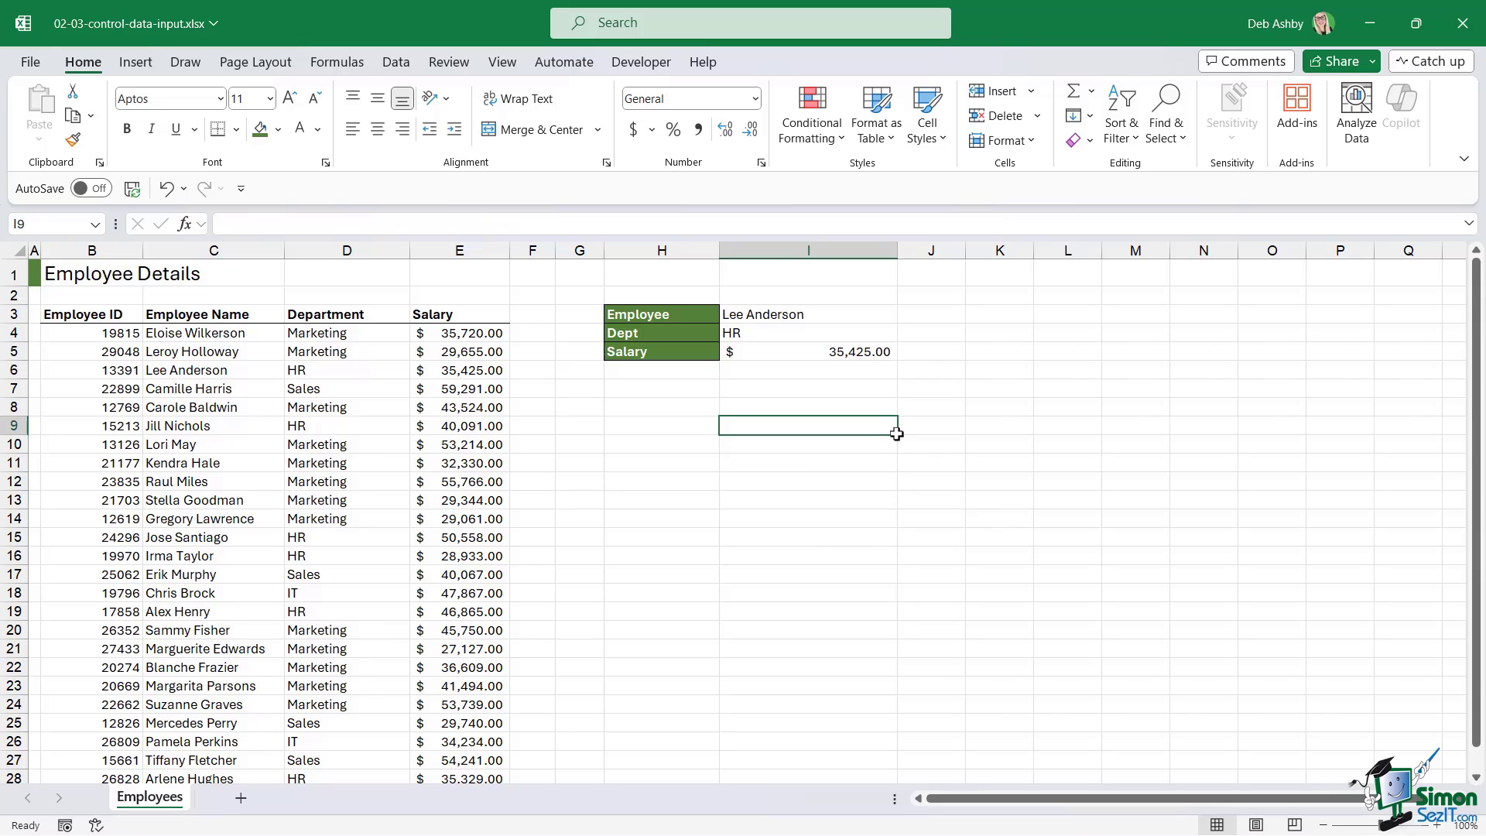
{"action": "left_click", "coordinate": [679, 427]}
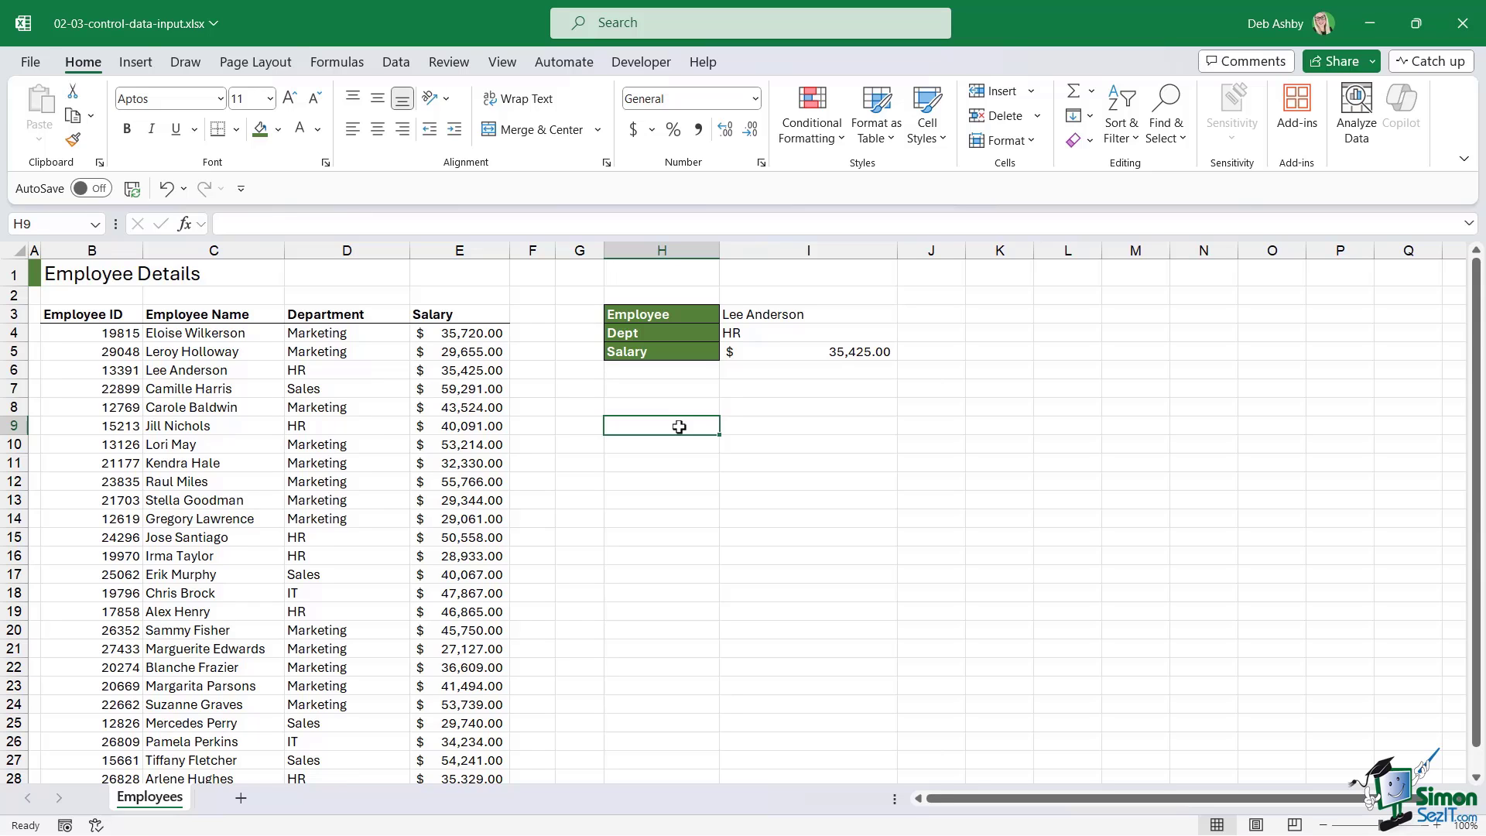
{"action": "type", "text": "weerwe"}
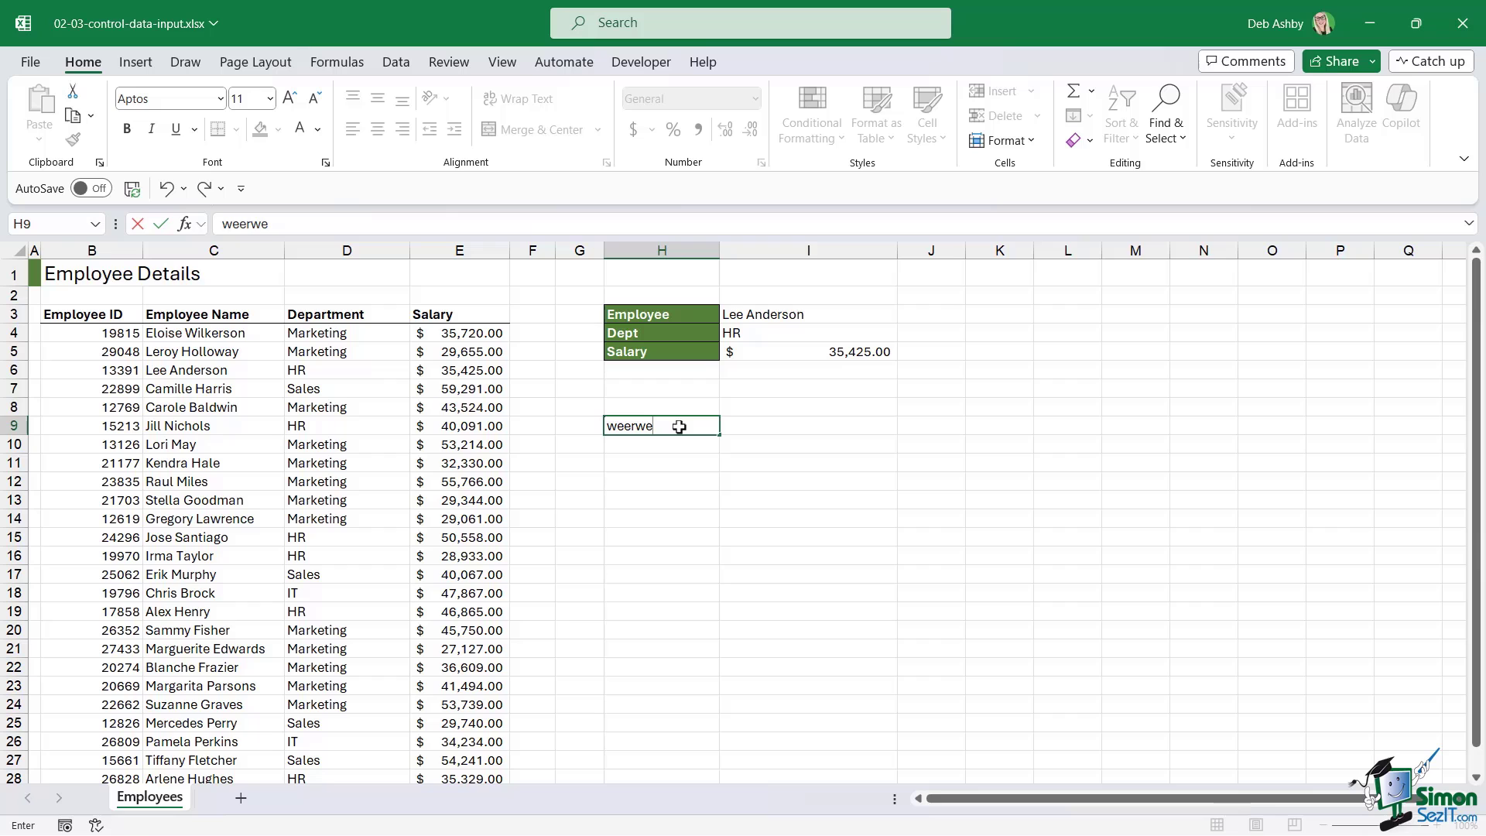
{"action": "key", "text": "Escape"}
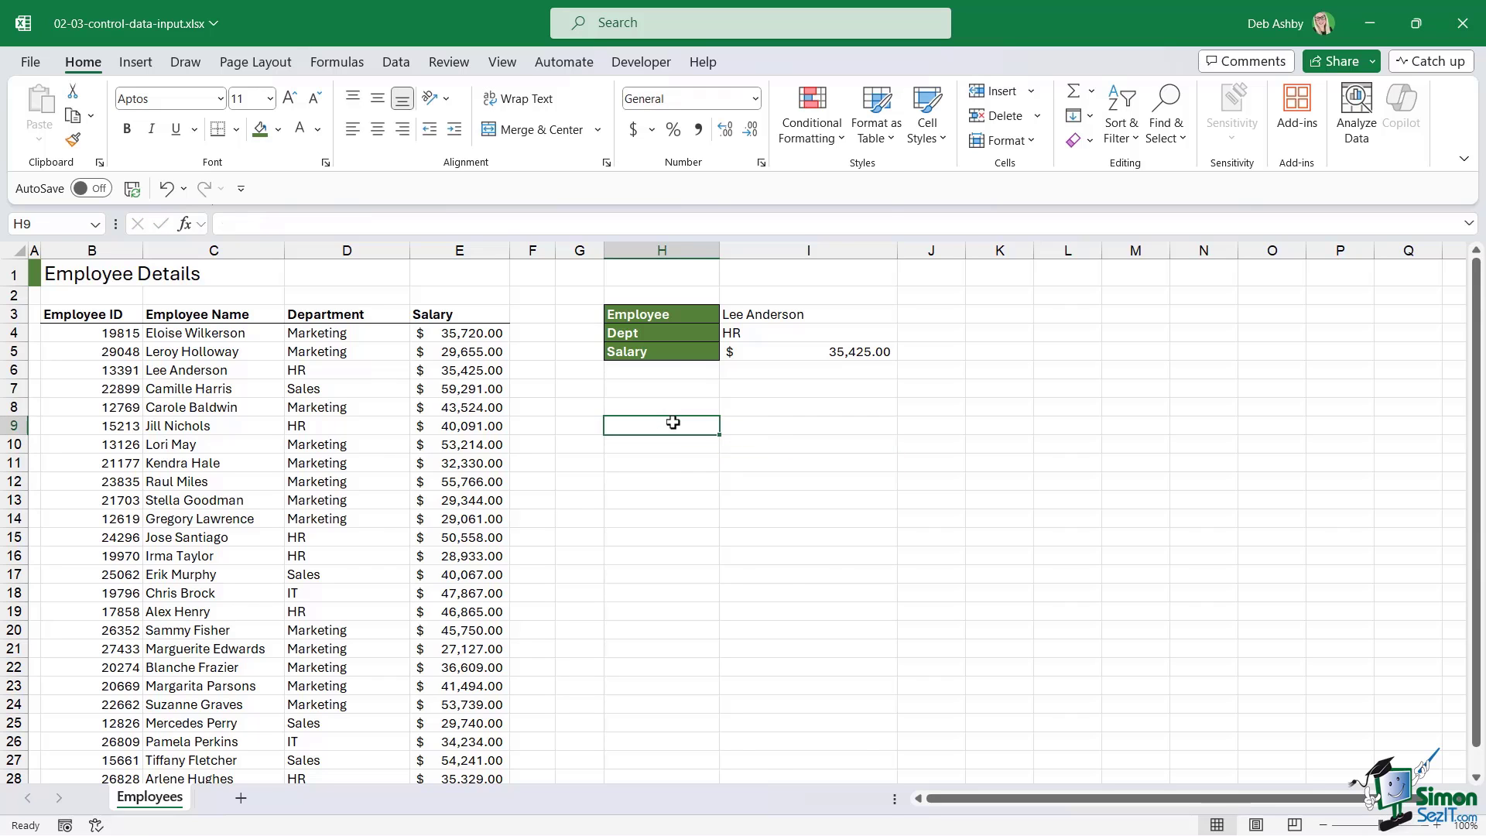
{"action": "right_click", "coordinate": [673, 422]}
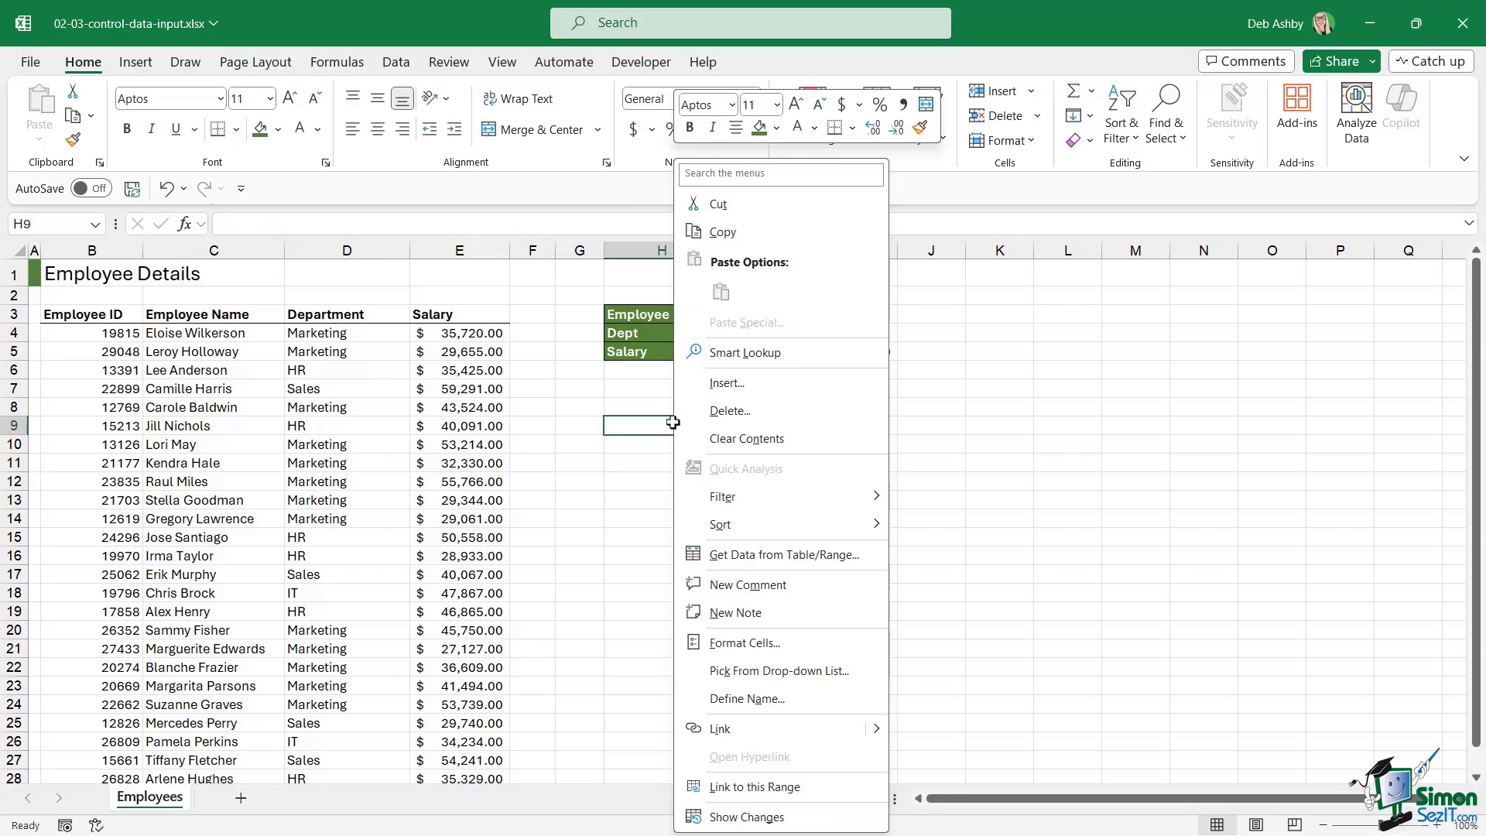
{"action": "left_click", "coordinate": [783, 644]}
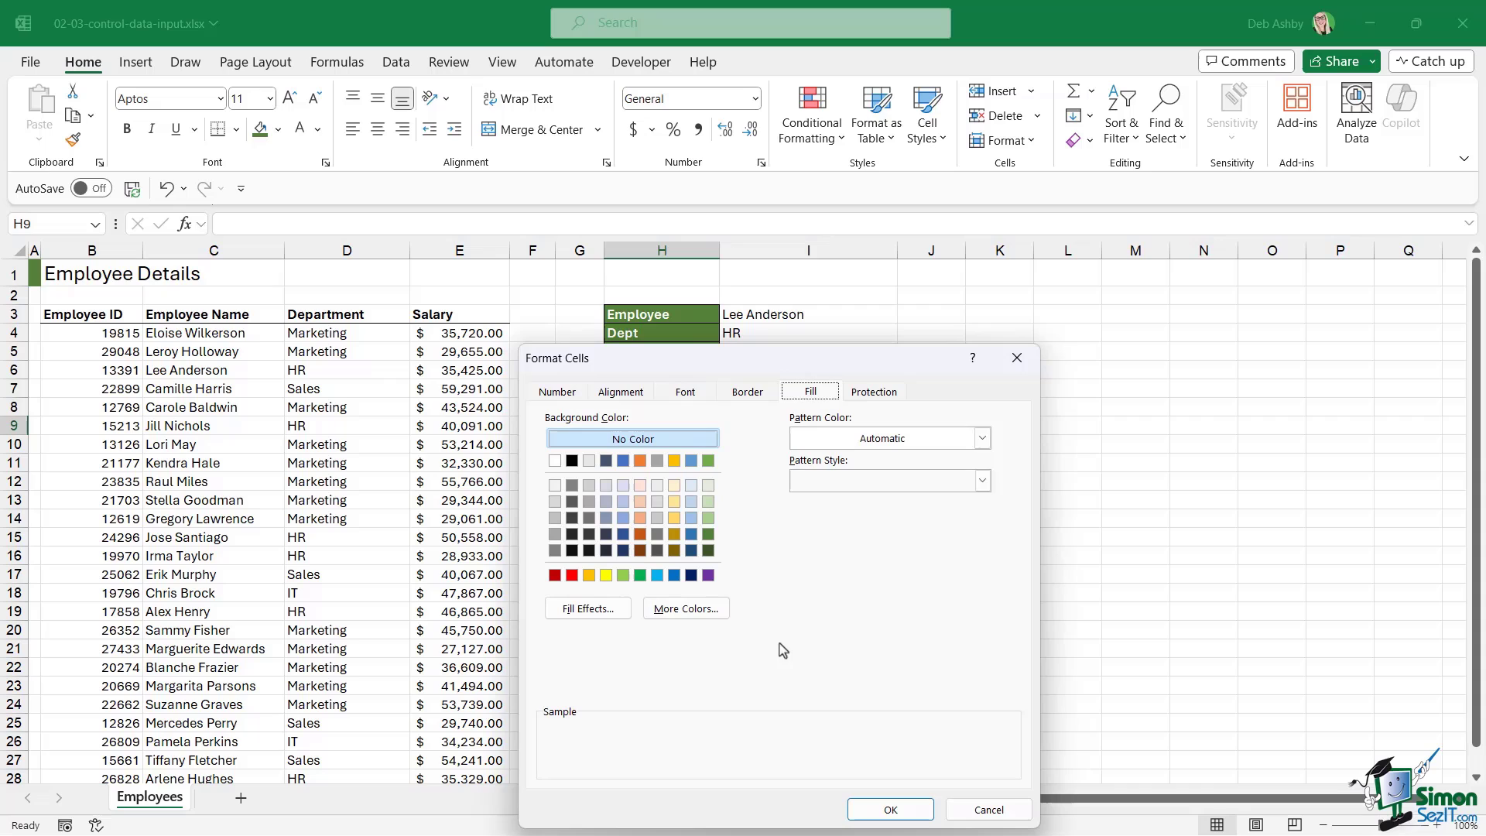
{"action": "left_click", "coordinate": [894, 393]}
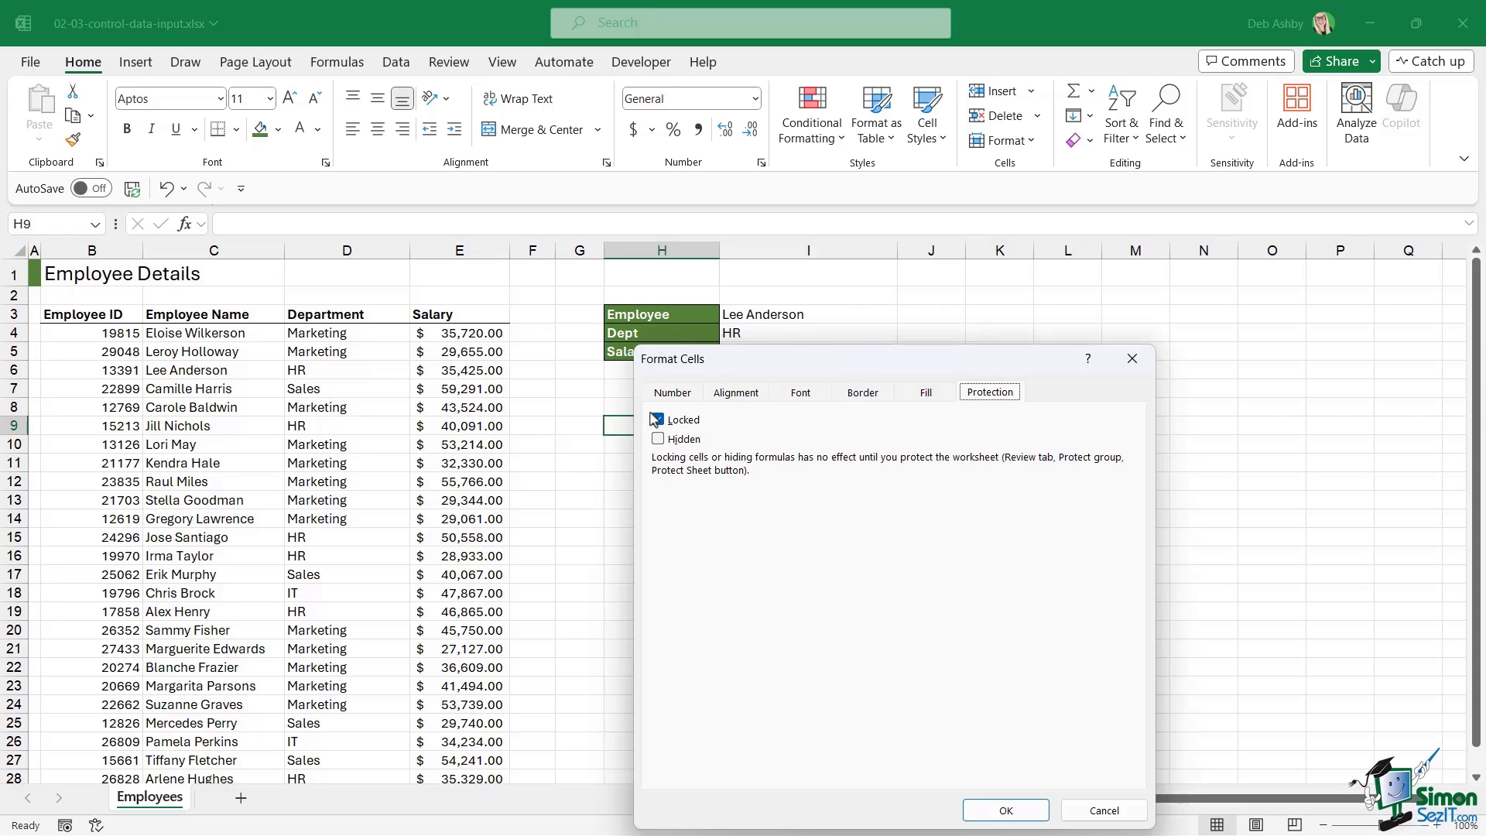
{"action": "left_click_drag", "start_coordinate": [831, 362], "coordinate": [1127, 321]}
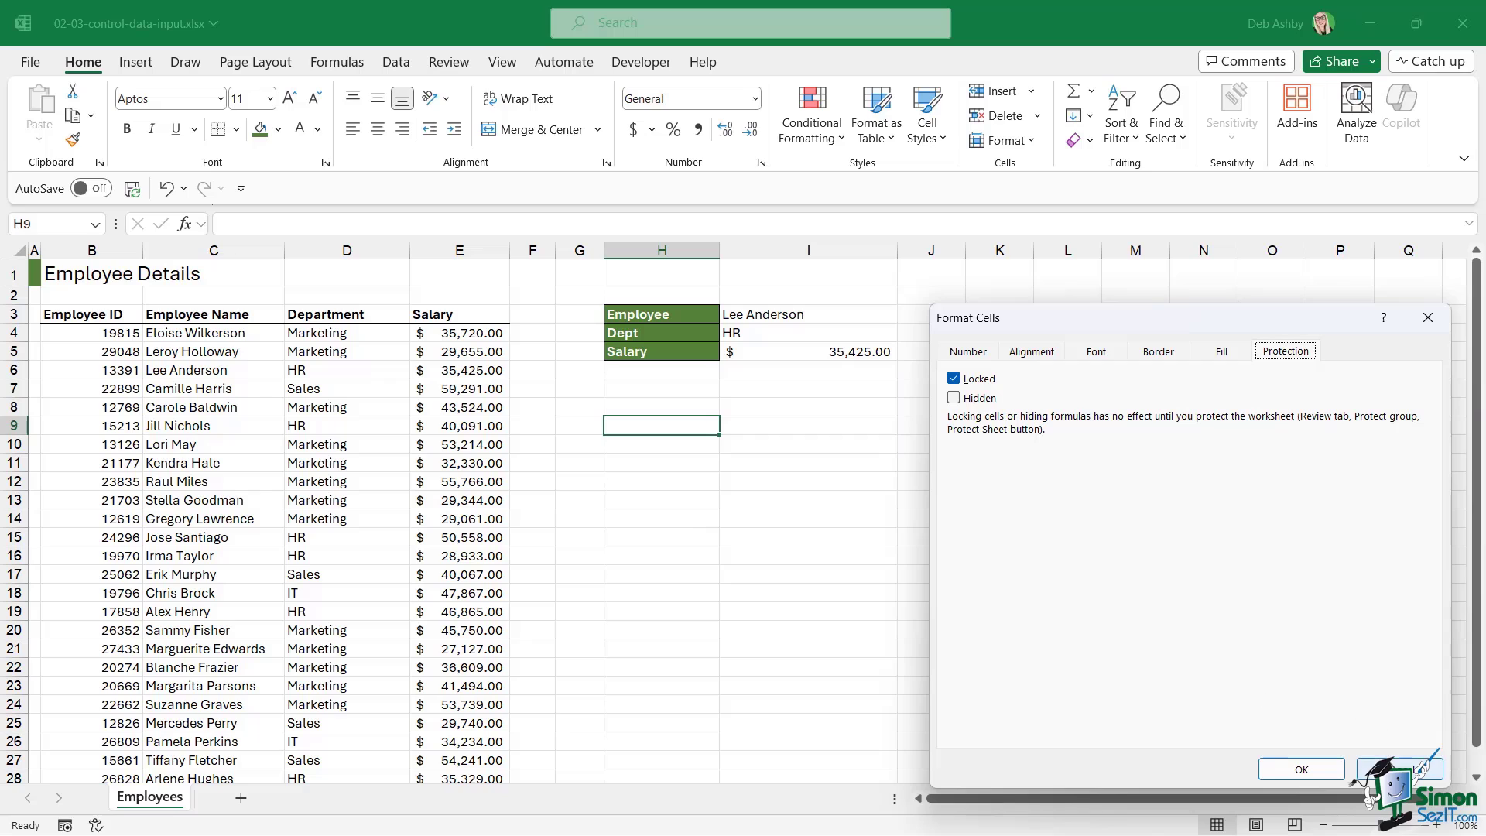
{"action": "left_click", "coordinate": [1398, 769]}
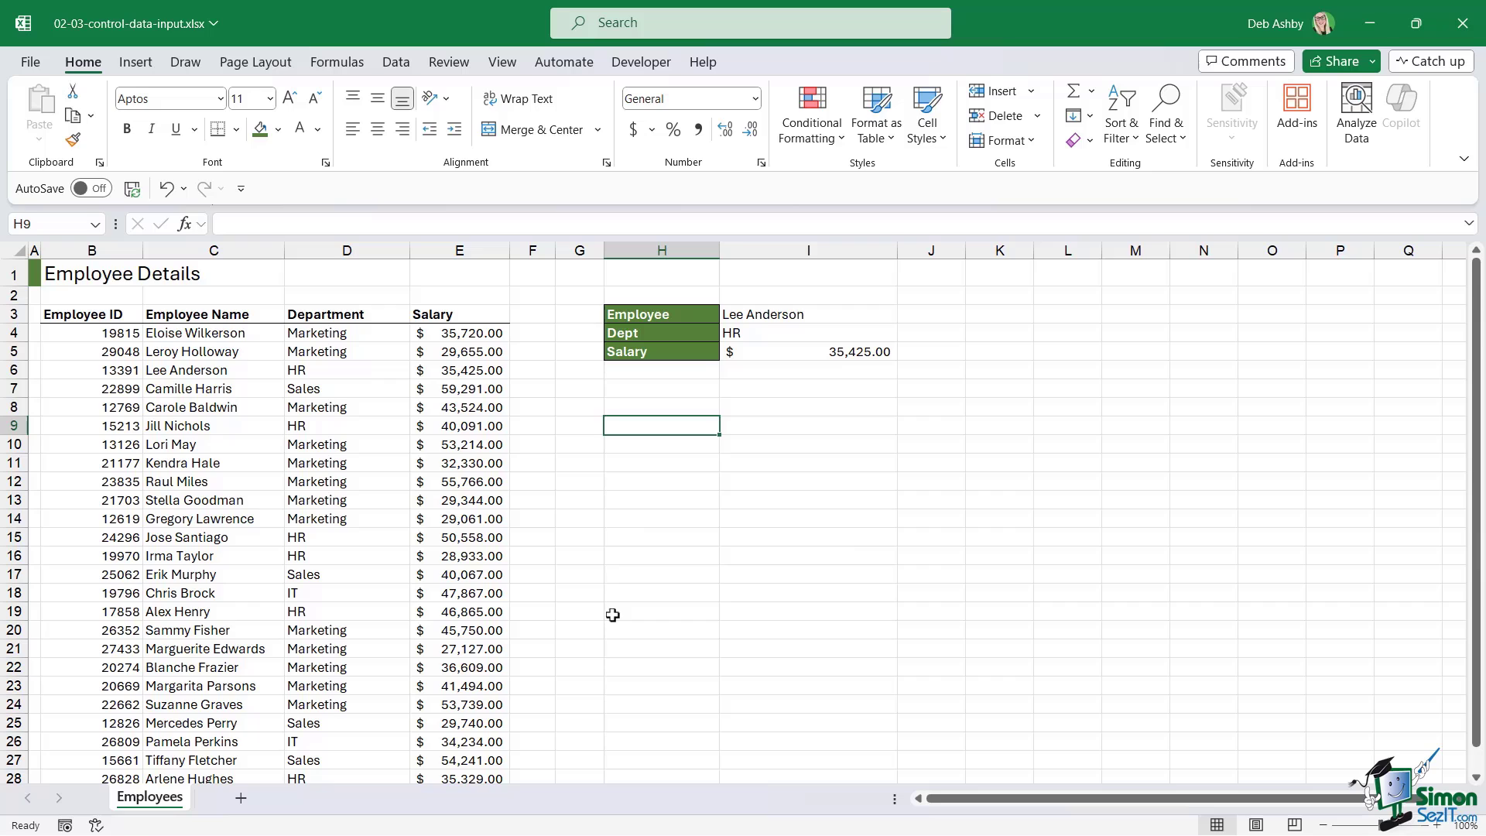
- Unlock the employee table B4:E29 and the name cell I3 via Format Cells Protection
{"action": "left_click", "coordinate": [615, 580]}
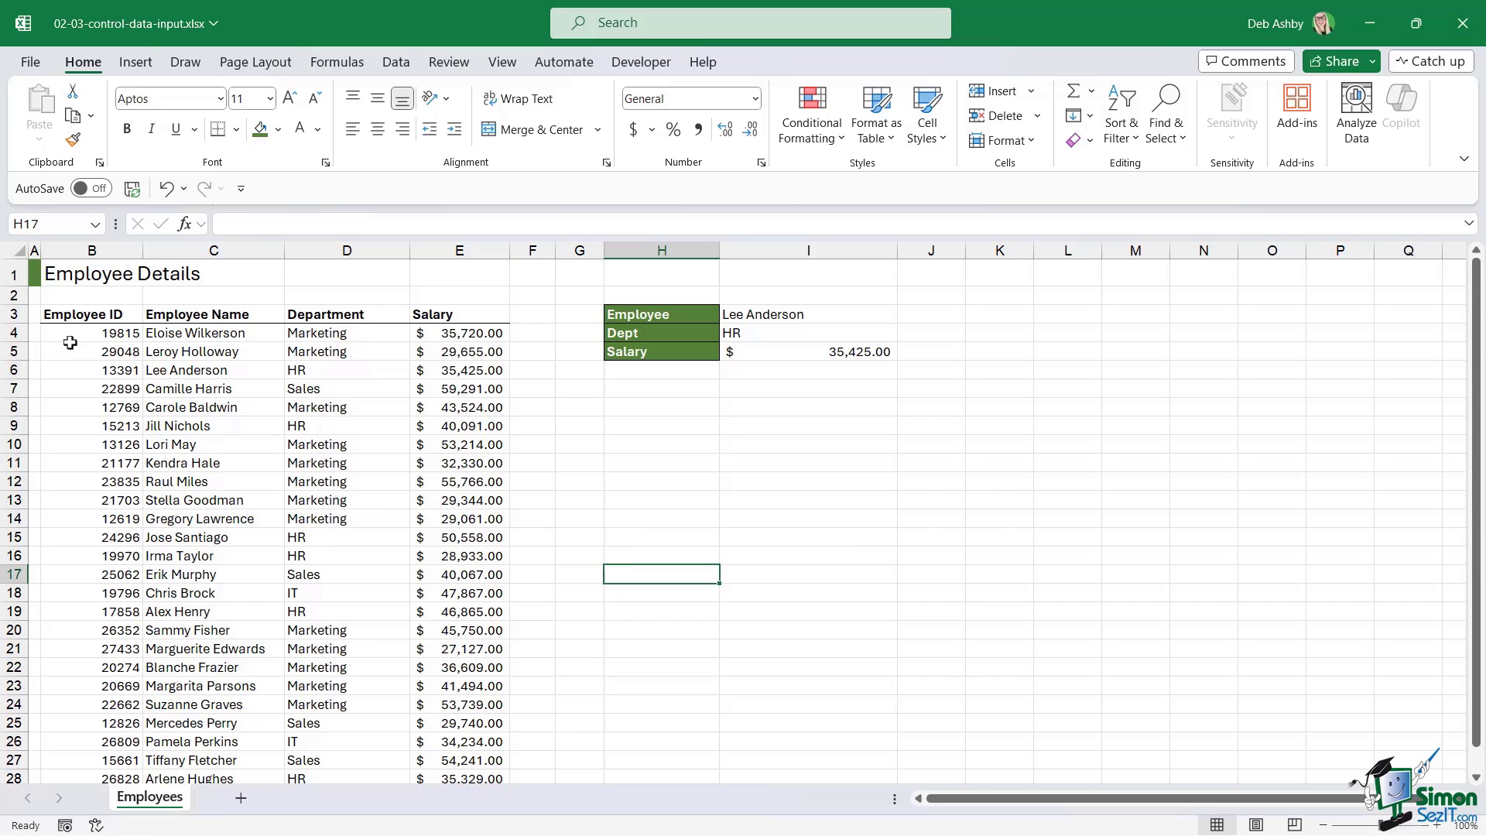
{"action": "left_click_drag", "start_coordinate": [66, 332], "coordinate": [462, 341]}
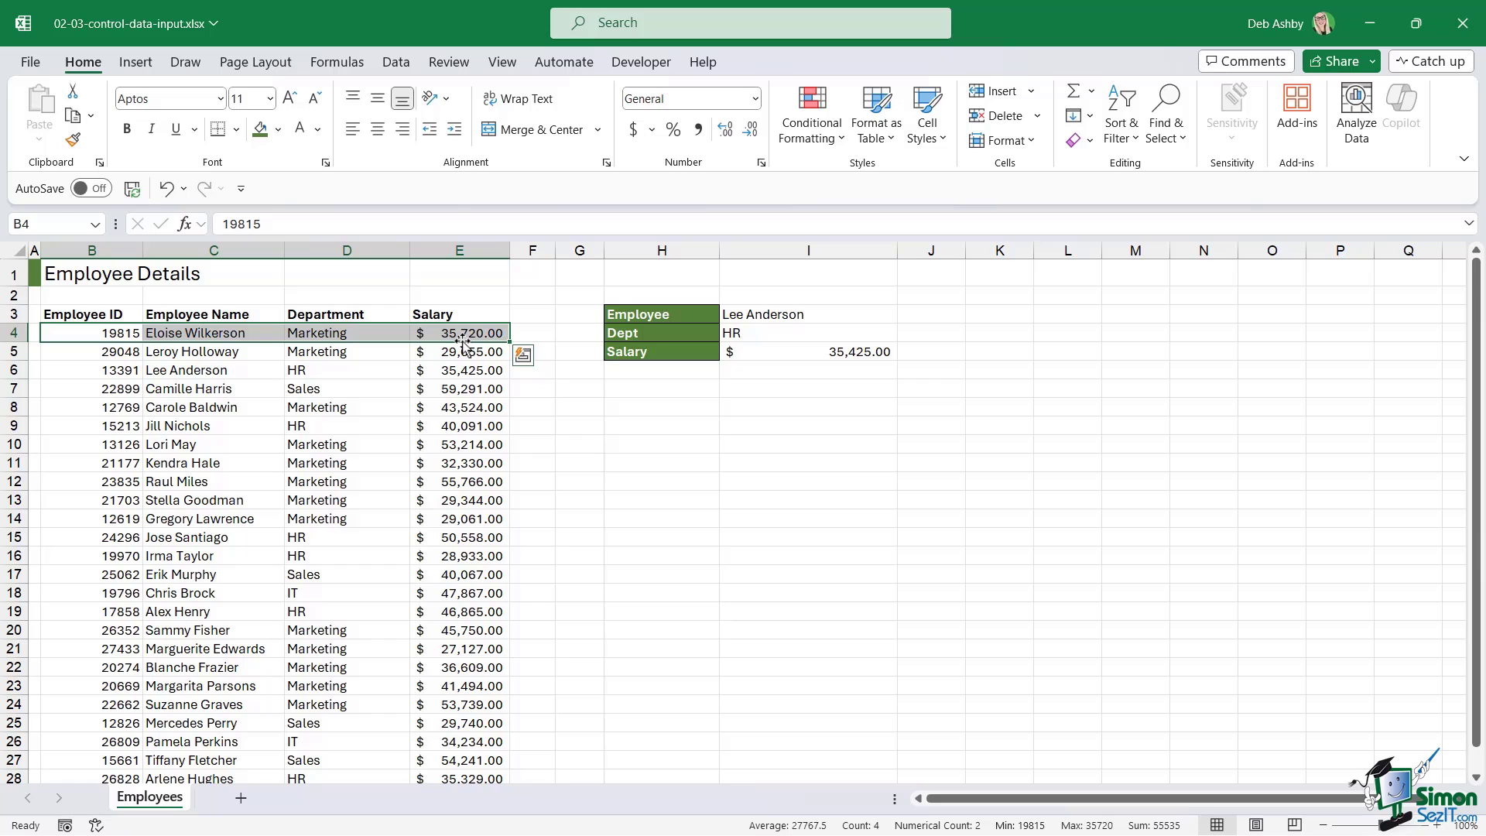
{"action": "key", "text": "ctrl+shift+Down"}
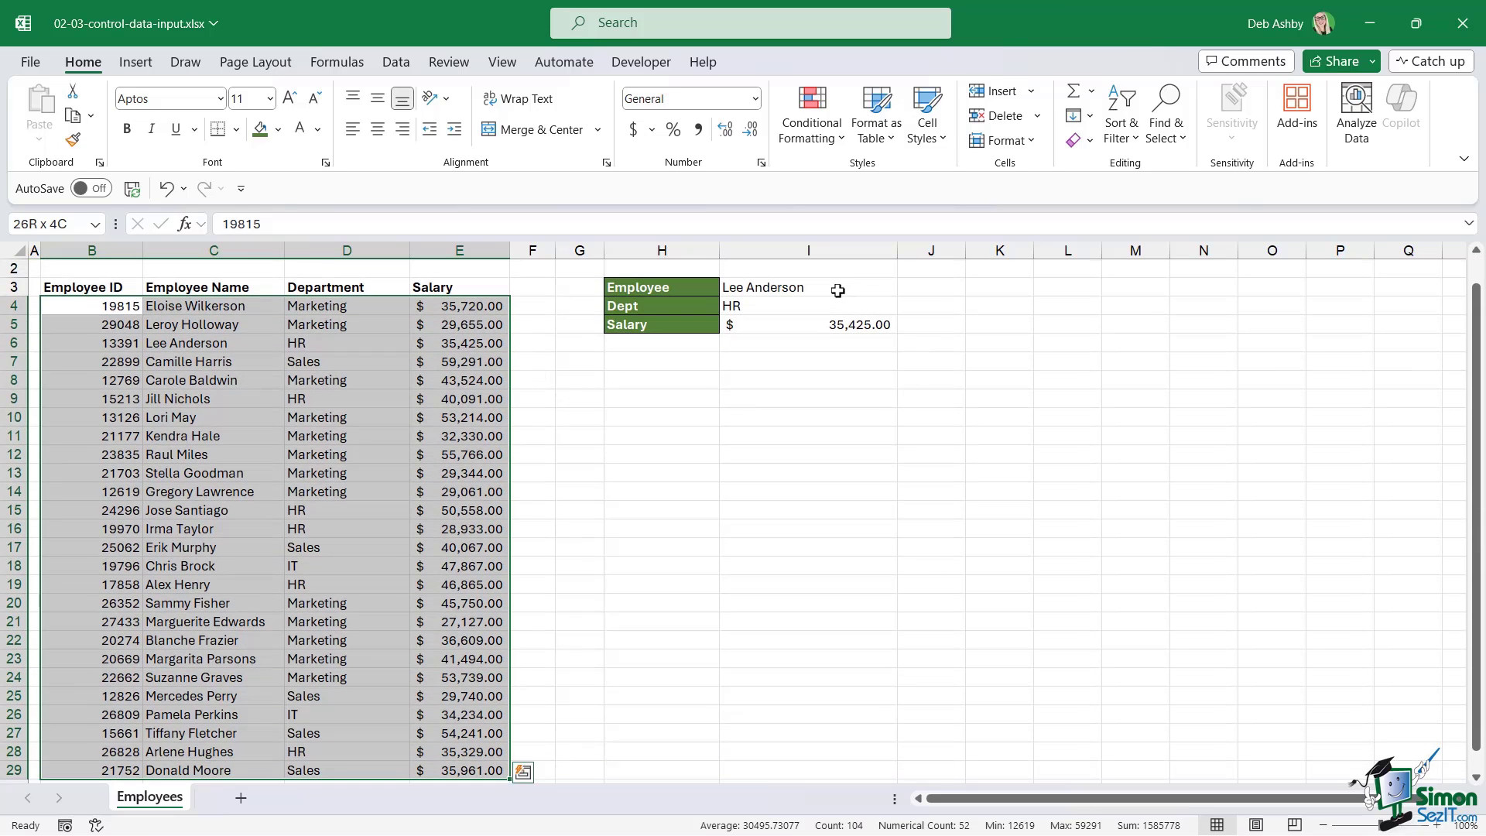
{"action": "left_click", "coordinate": [837, 291]}
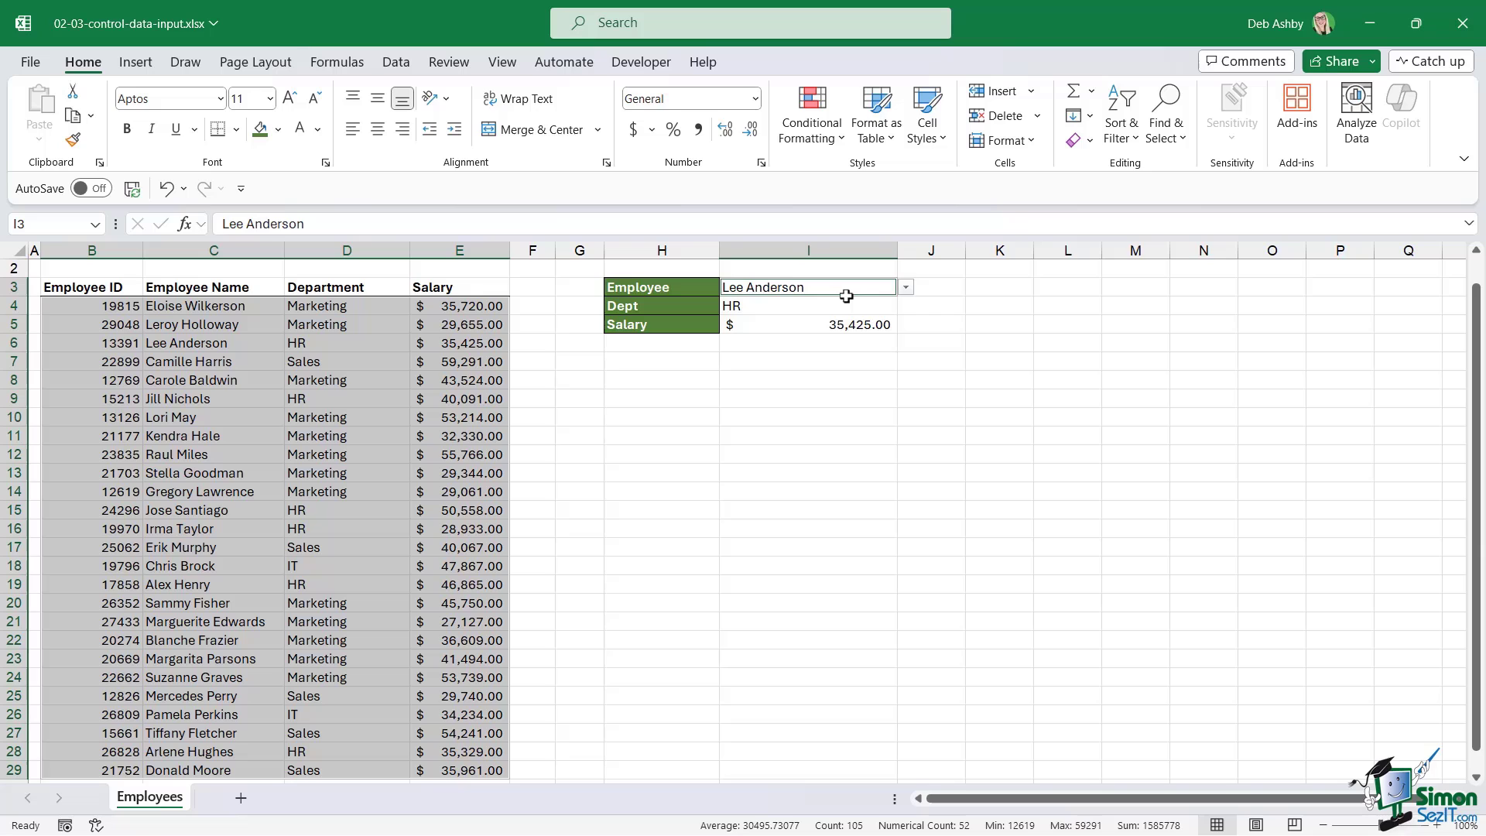
{"action": "right_click", "coordinate": [487, 310]}
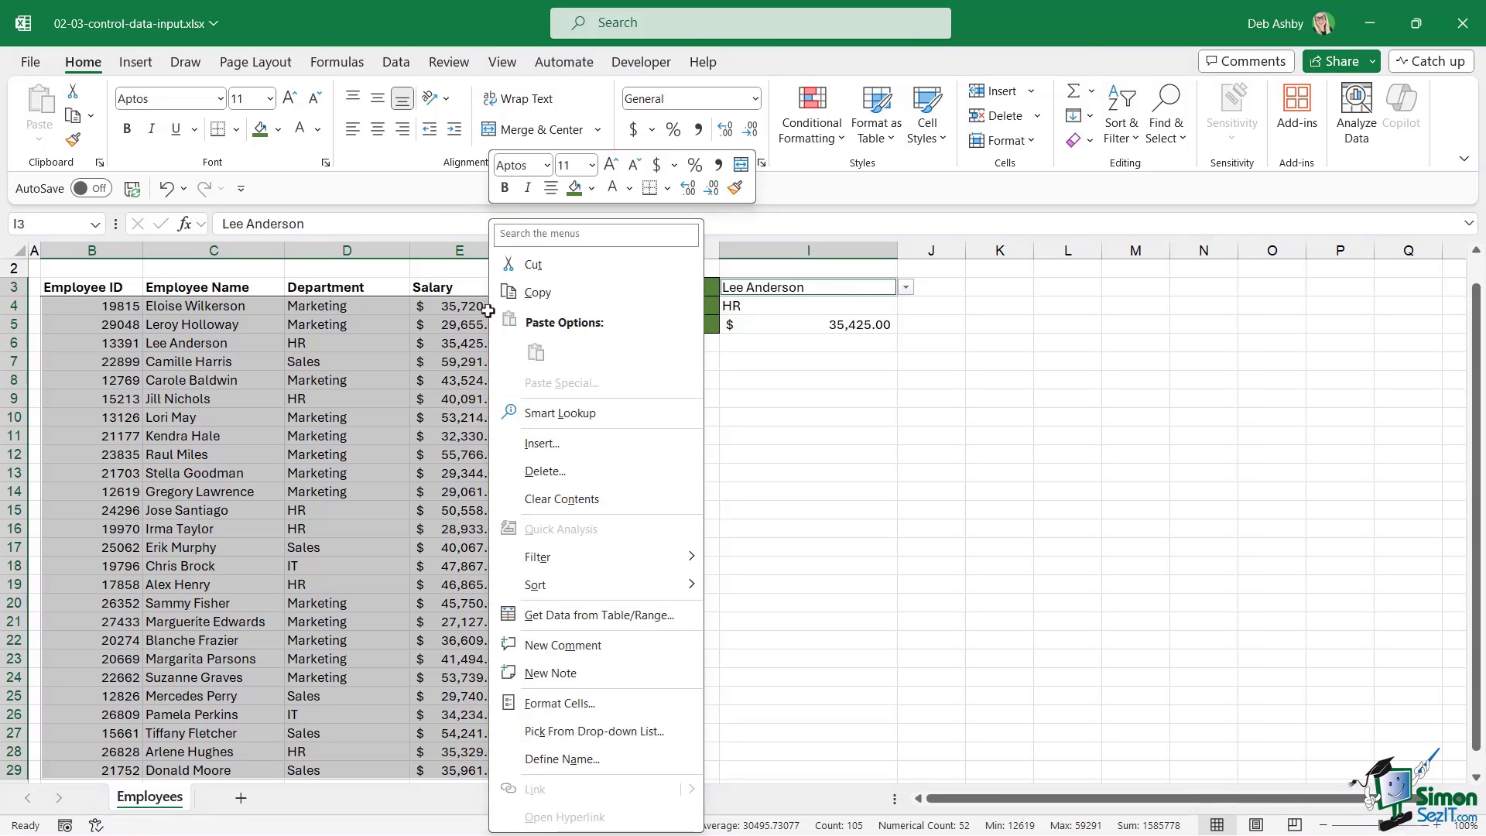
{"action": "left_click", "coordinate": [534, 703]}
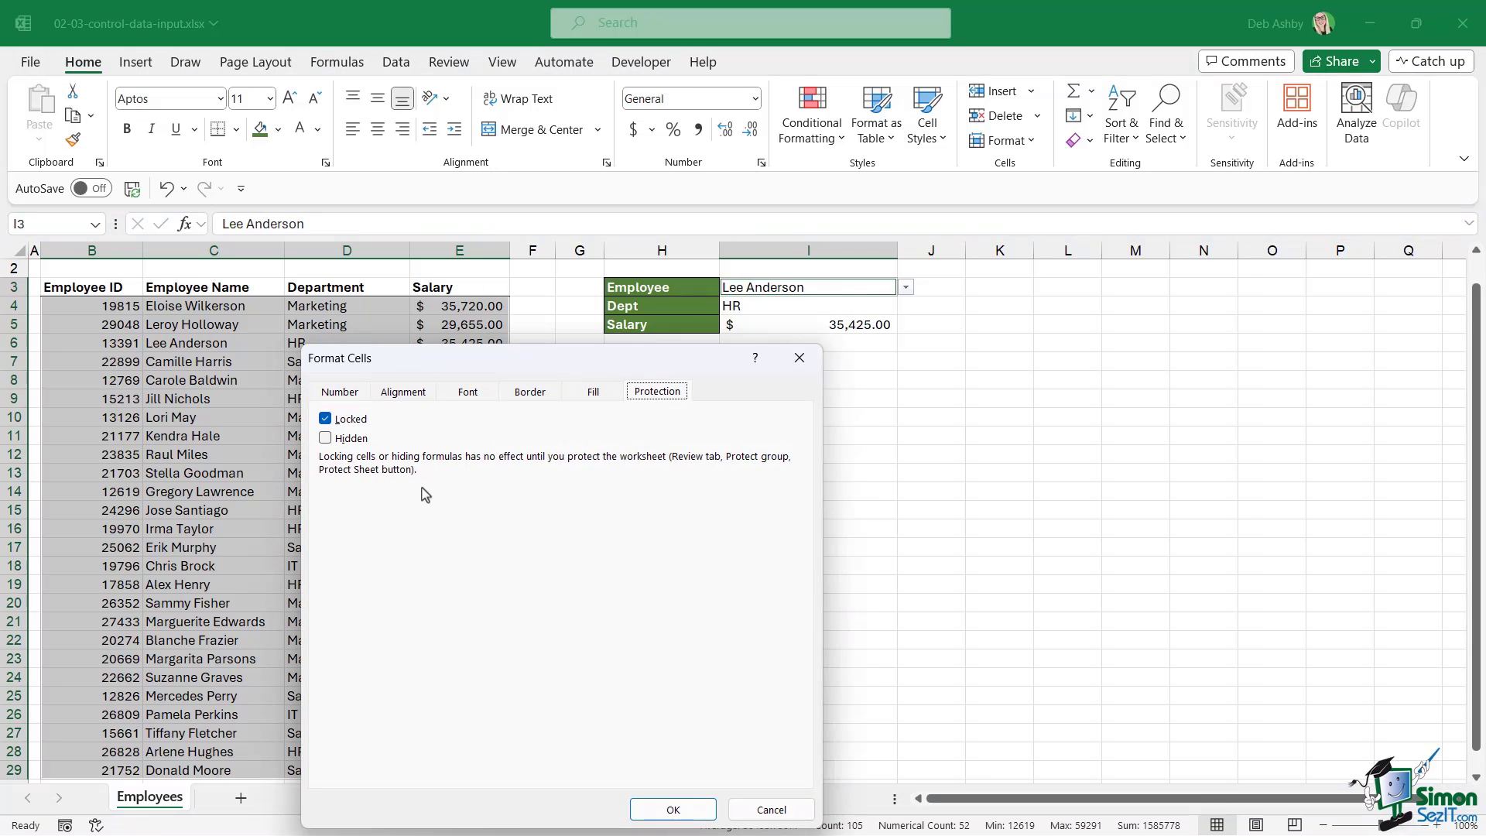
{"action": "left_click", "coordinate": [325, 418]}
{"action": "left_click", "coordinate": [673, 810]}
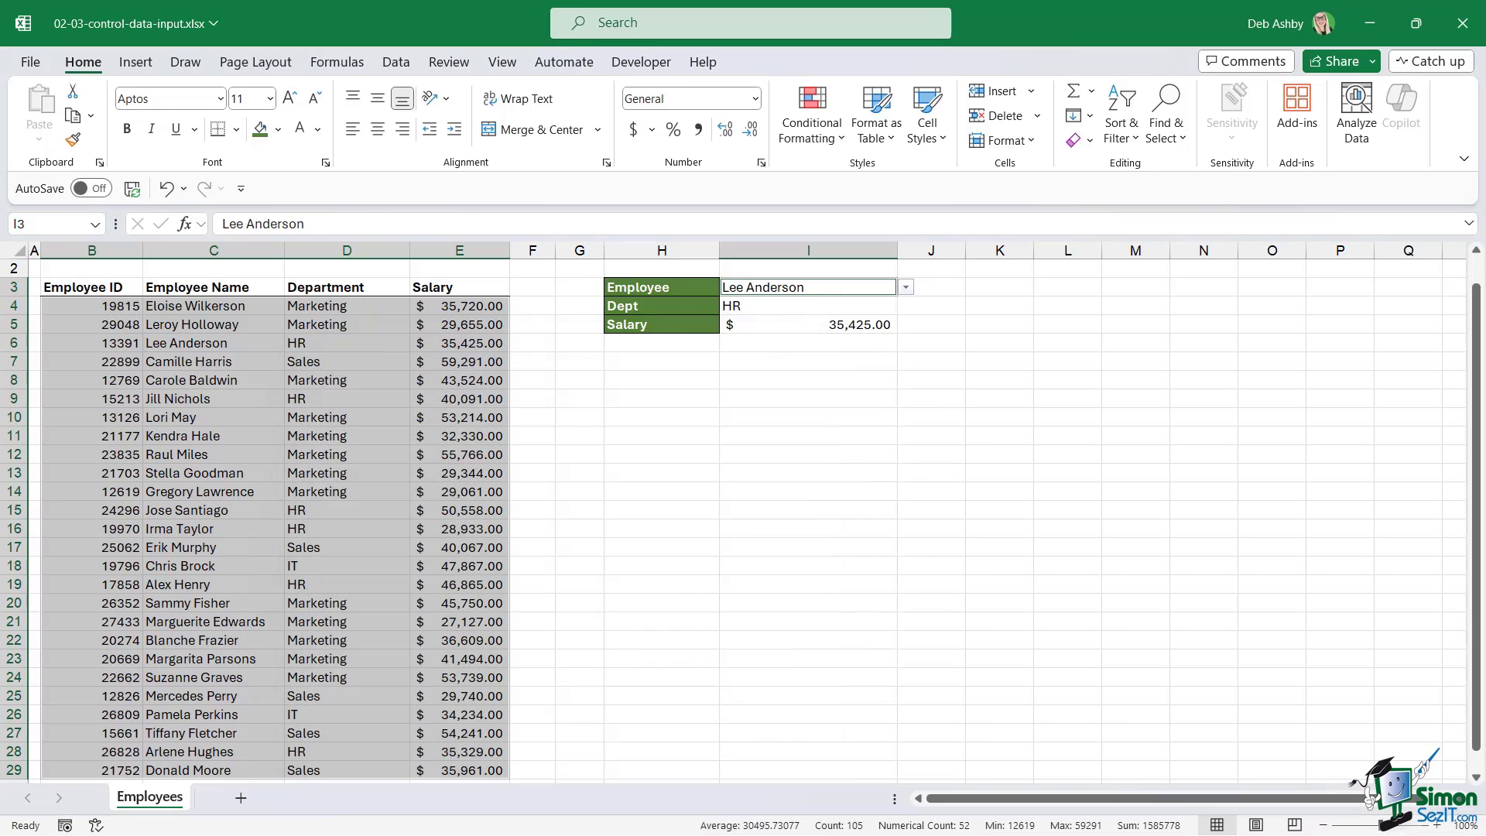
- Protect the worksheet with the default Protect Sheet settings
{"action": "left_click", "coordinate": [792, 595]}
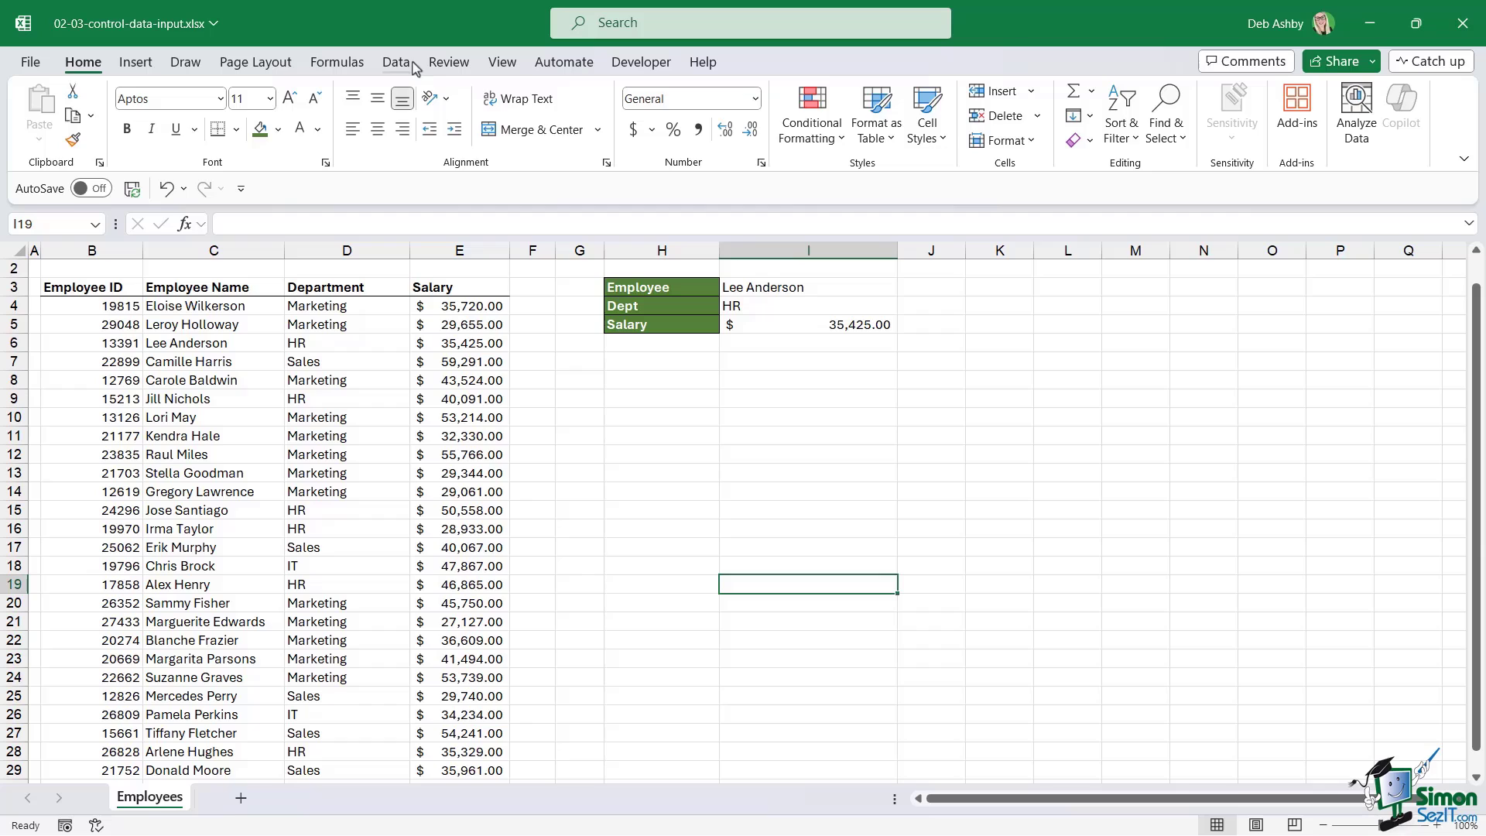
{"action": "left_click", "coordinate": [448, 64]}
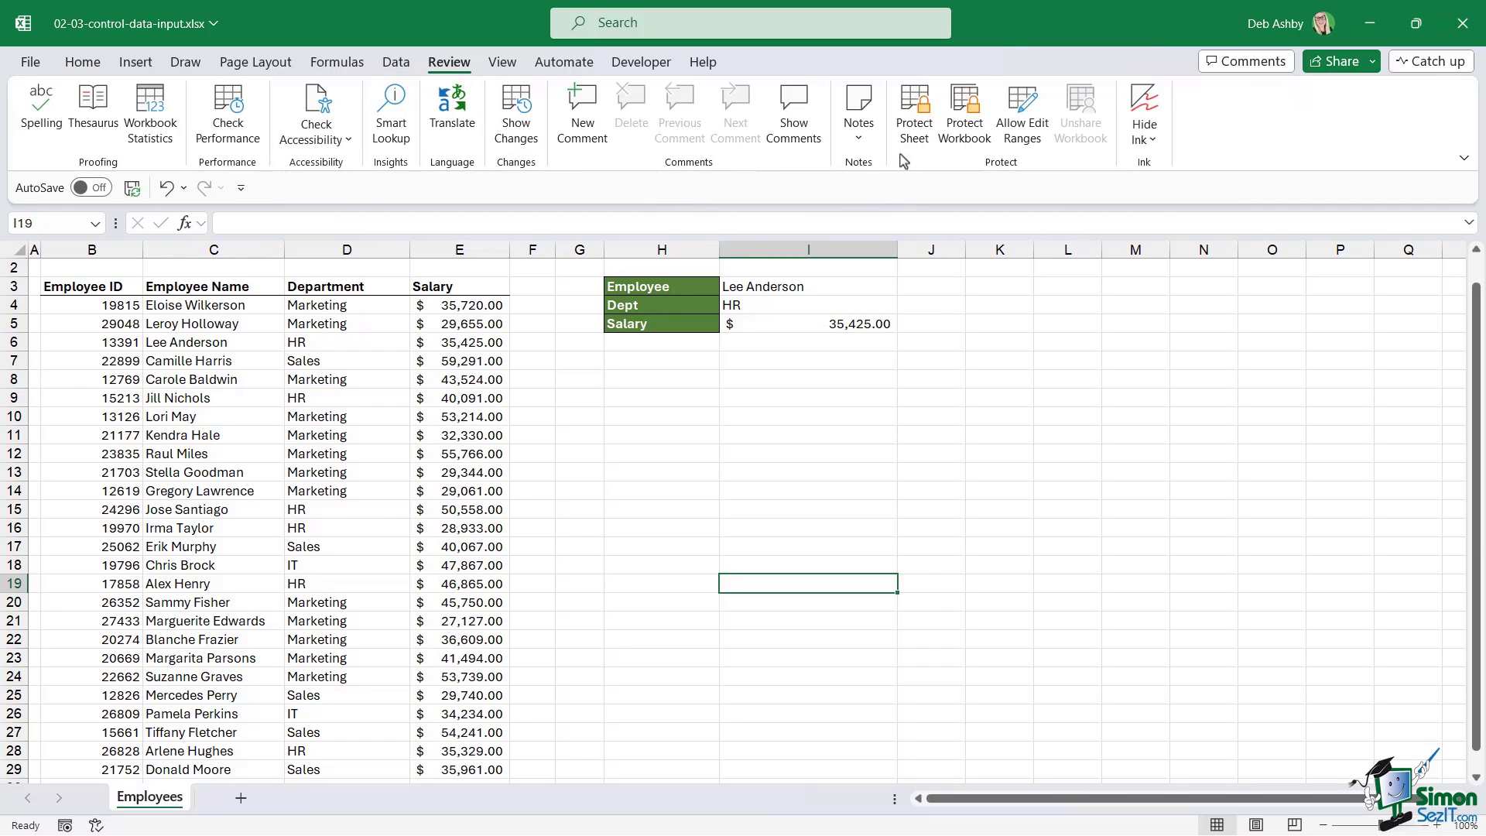
{"action": "left_click", "coordinate": [914, 120]}
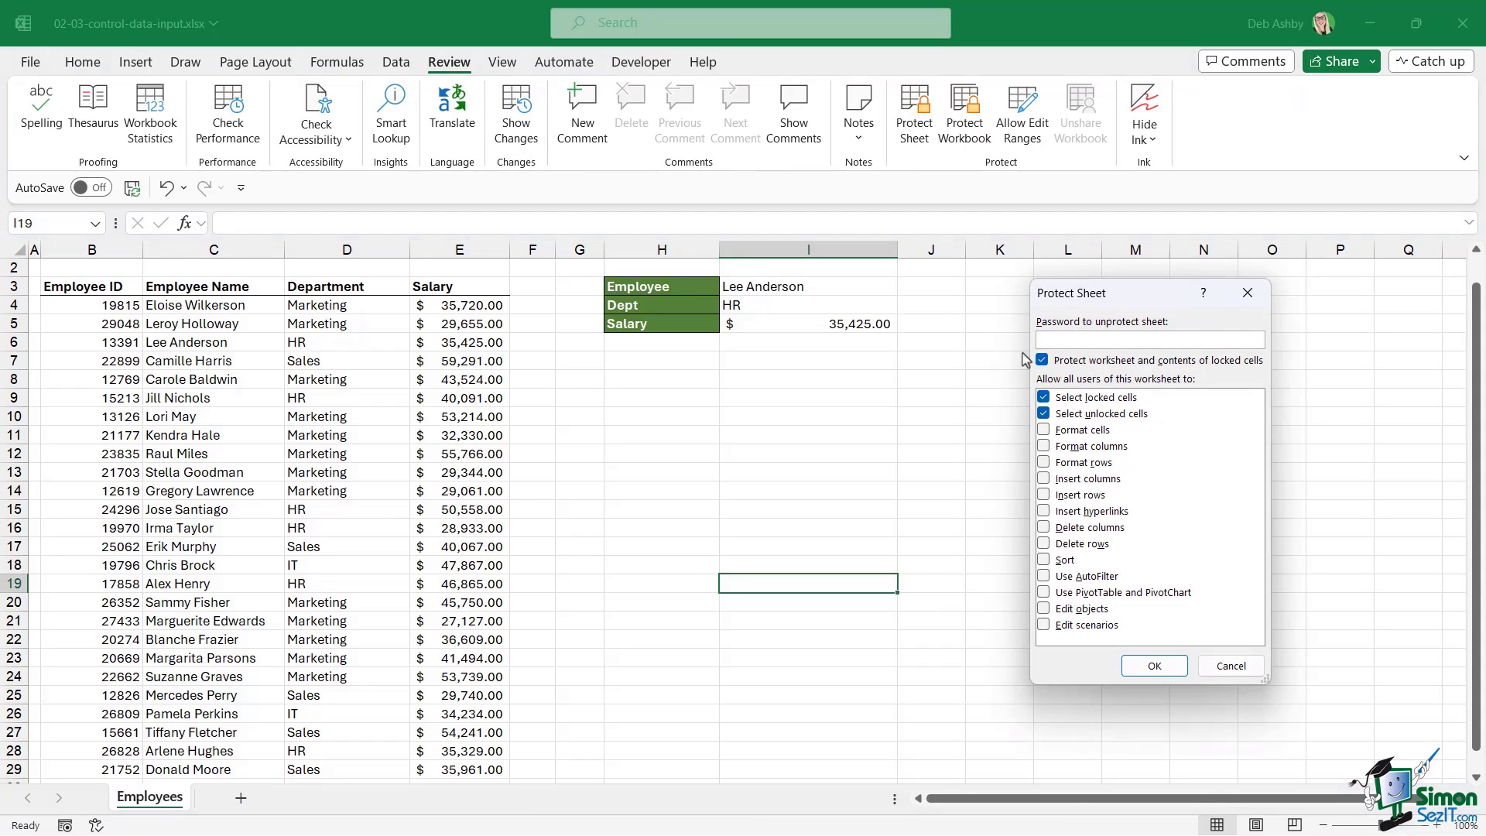
{"action": "left_click", "coordinate": [1147, 667]}
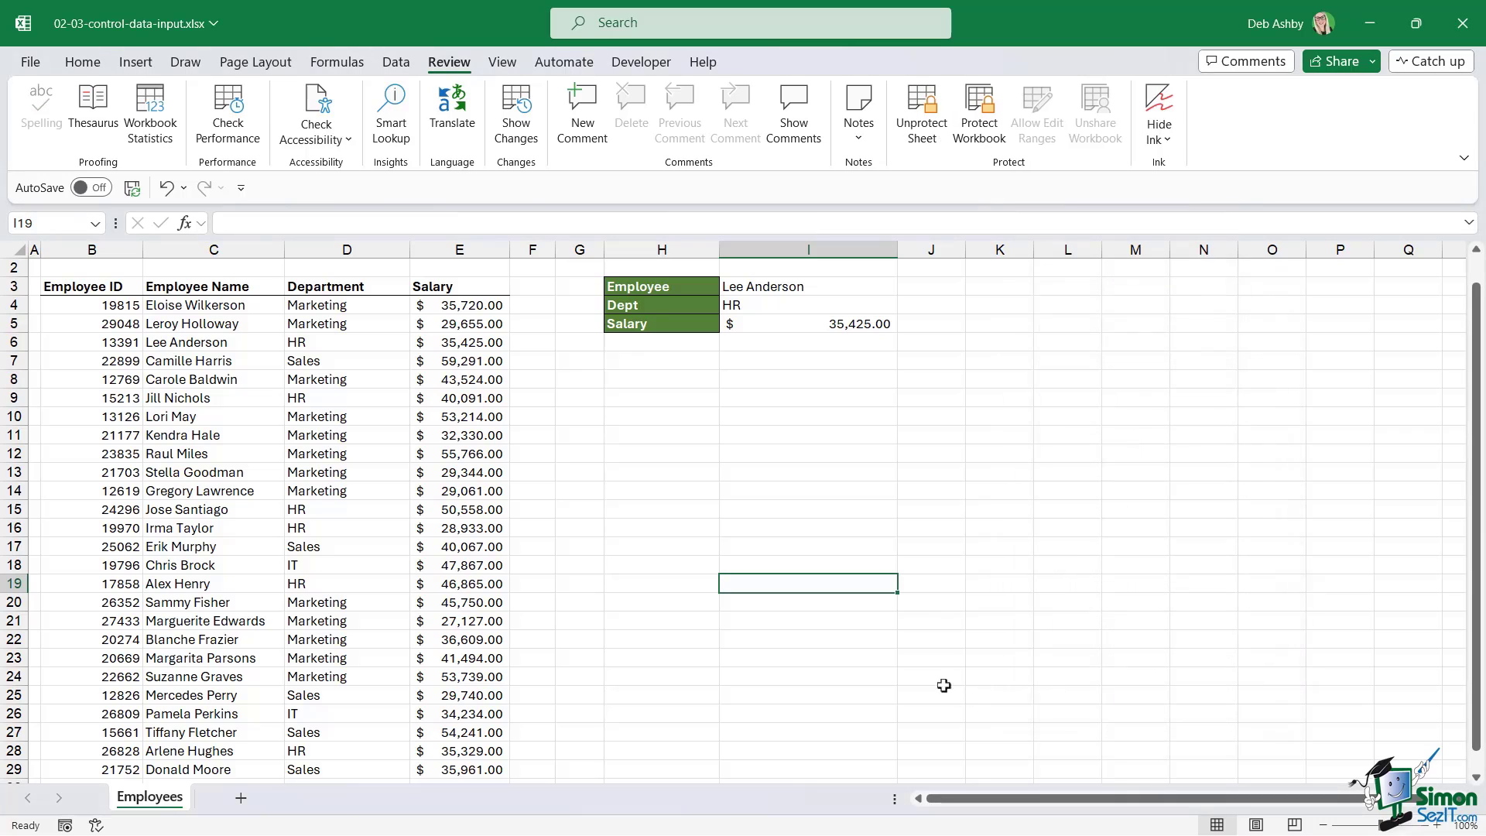
- Change the unlocked department cell D24 to Sales on the protected sheet
{"action": "left_click", "coordinate": [954, 472]}
{"action": "left_click", "coordinate": [426, 431]}
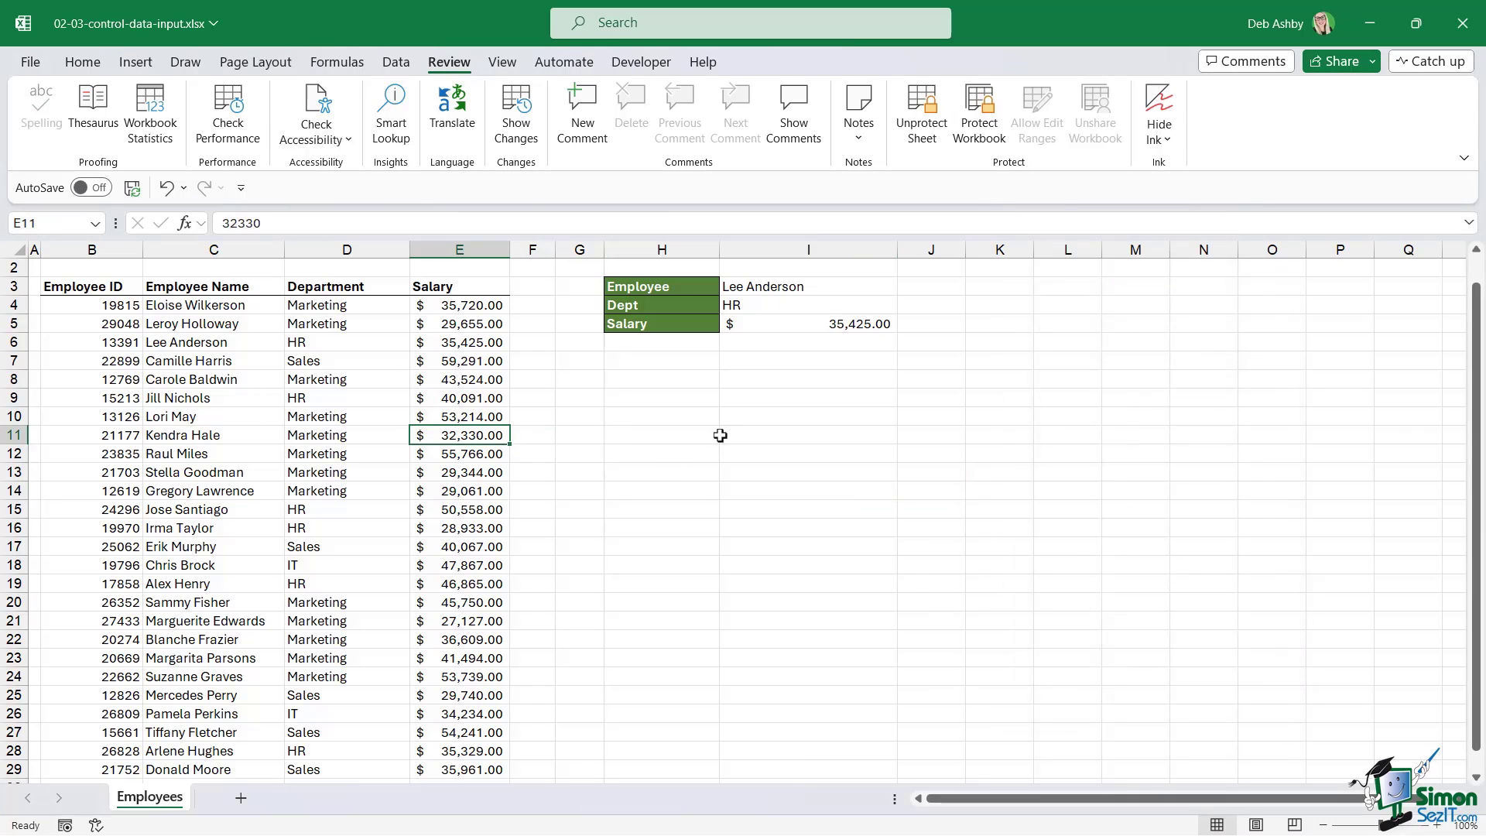
{"action": "scroll", "coordinate": [433, 440], "scroll_direction": "up", "scroll_amount": 1}
{"action": "scroll", "coordinate": [343, 504], "scroll_direction": "down", "scroll_amount": 3}
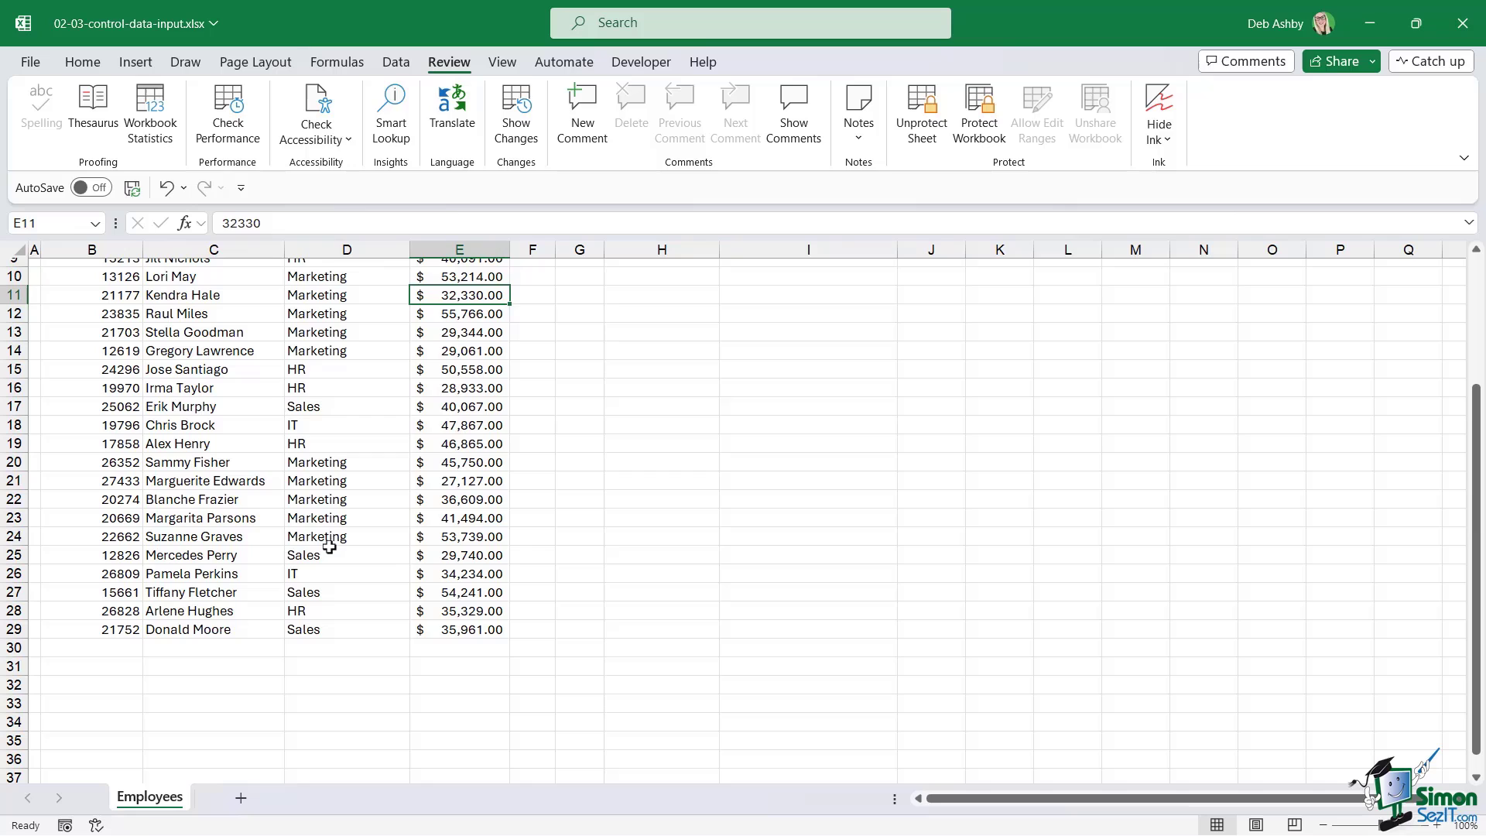
{"action": "left_click", "coordinate": [333, 538]}
{"action": "type", "text": "Sales"}
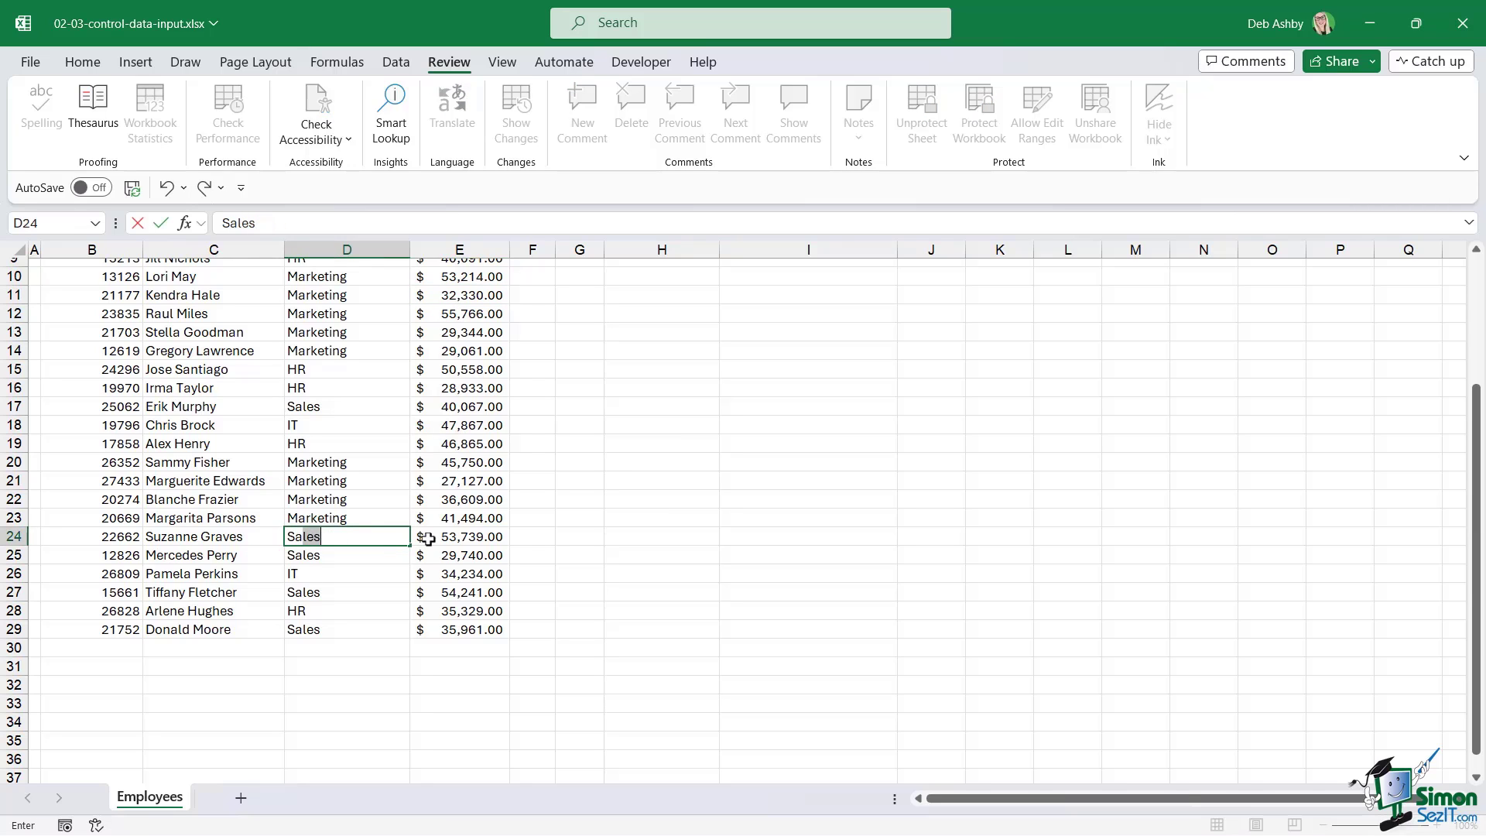
{"action": "key", "text": "Return"}
- Try editing the locked Dept formula in I4 and dismiss the protected-sheet warning
{"action": "scroll", "coordinate": [428, 539], "scroll_direction": "up", "scroll_amount": 3}
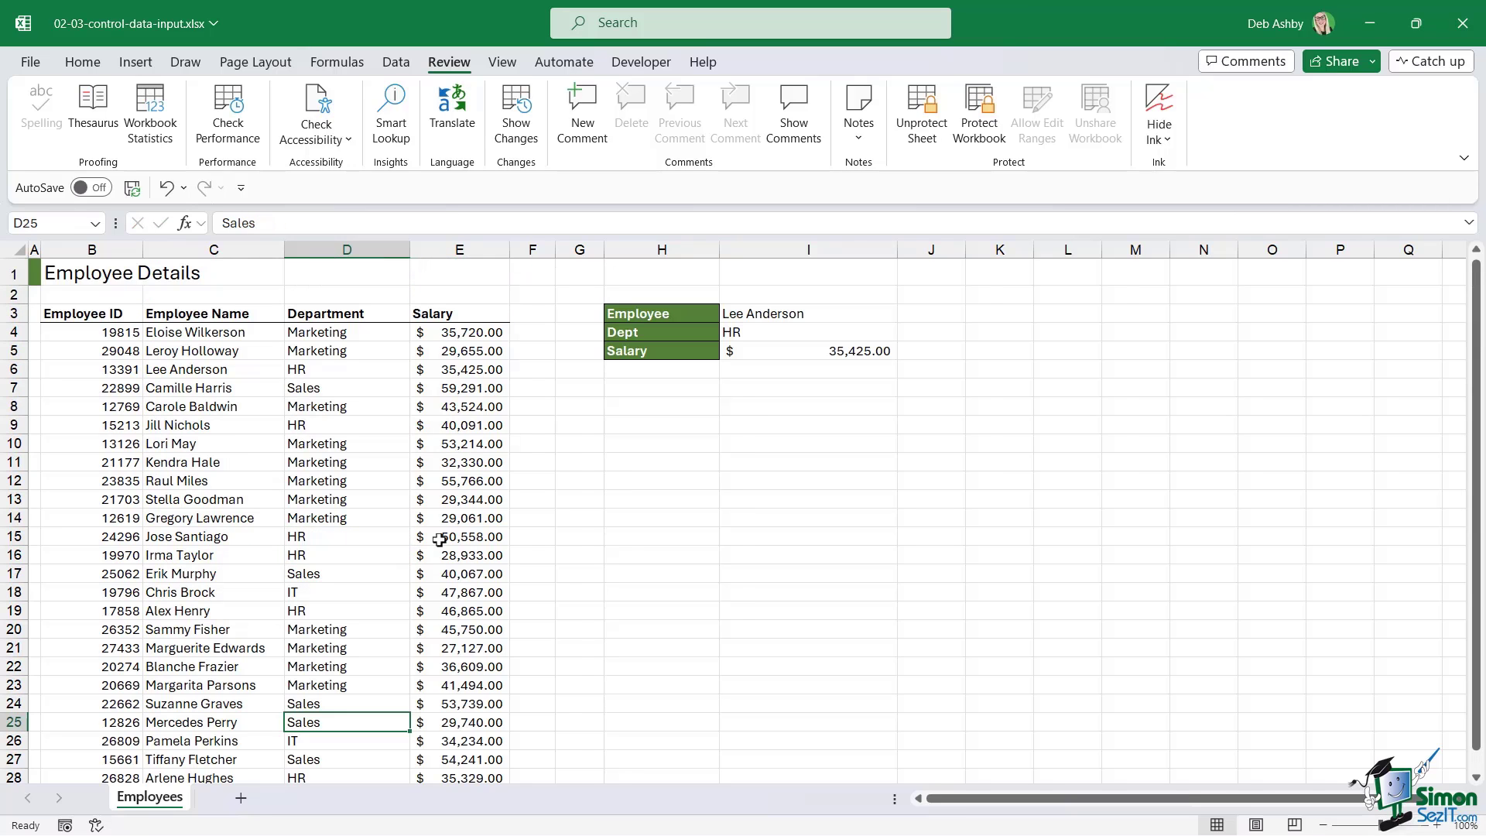
{"action": "left_click", "coordinate": [785, 334]}
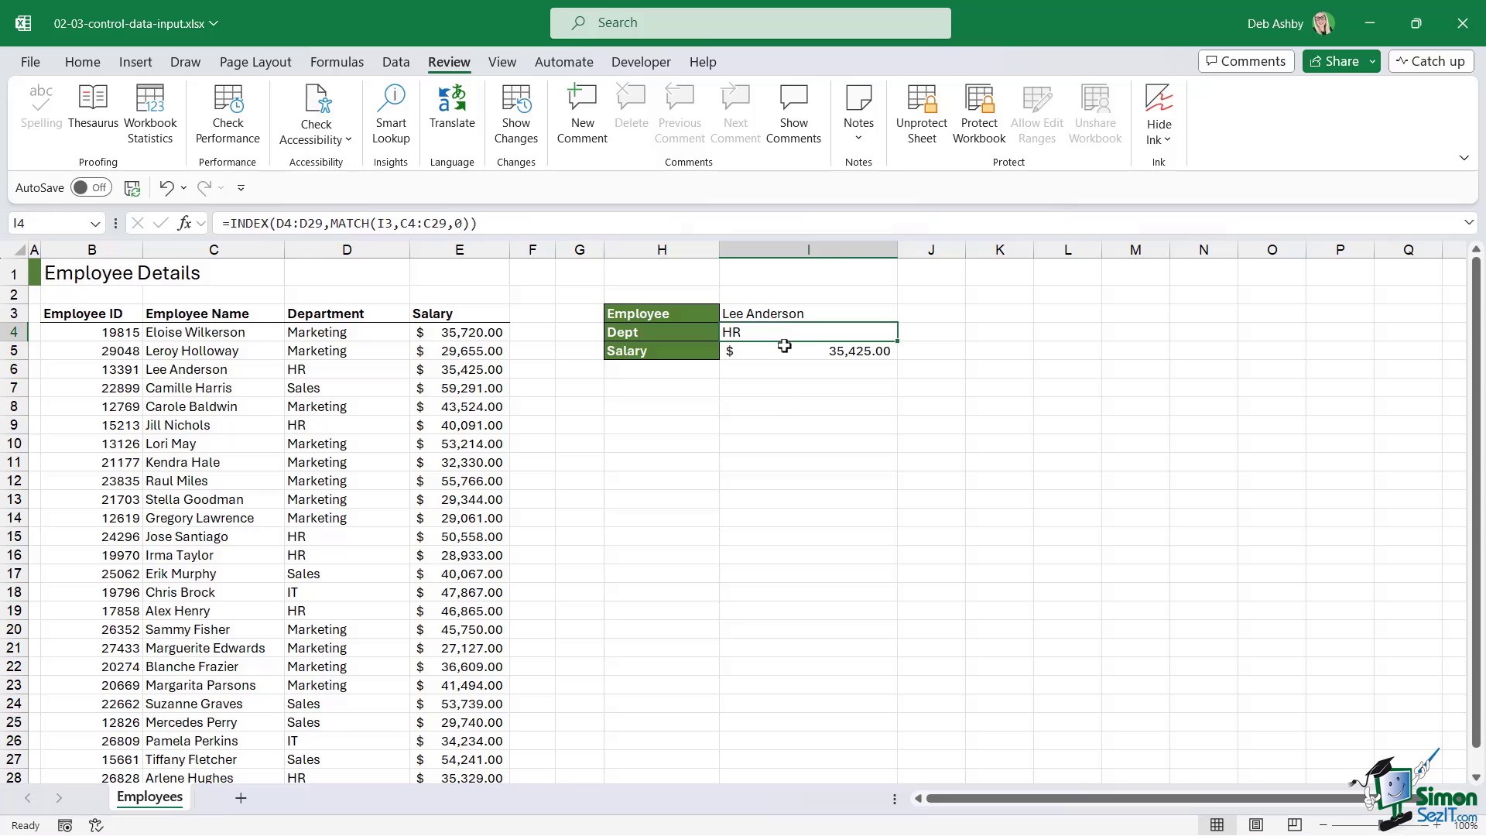
{"action": "left_click", "coordinate": [783, 353]}
{"action": "left_click", "coordinate": [783, 334]}
{"action": "double_click", "coordinate": [784, 335]}
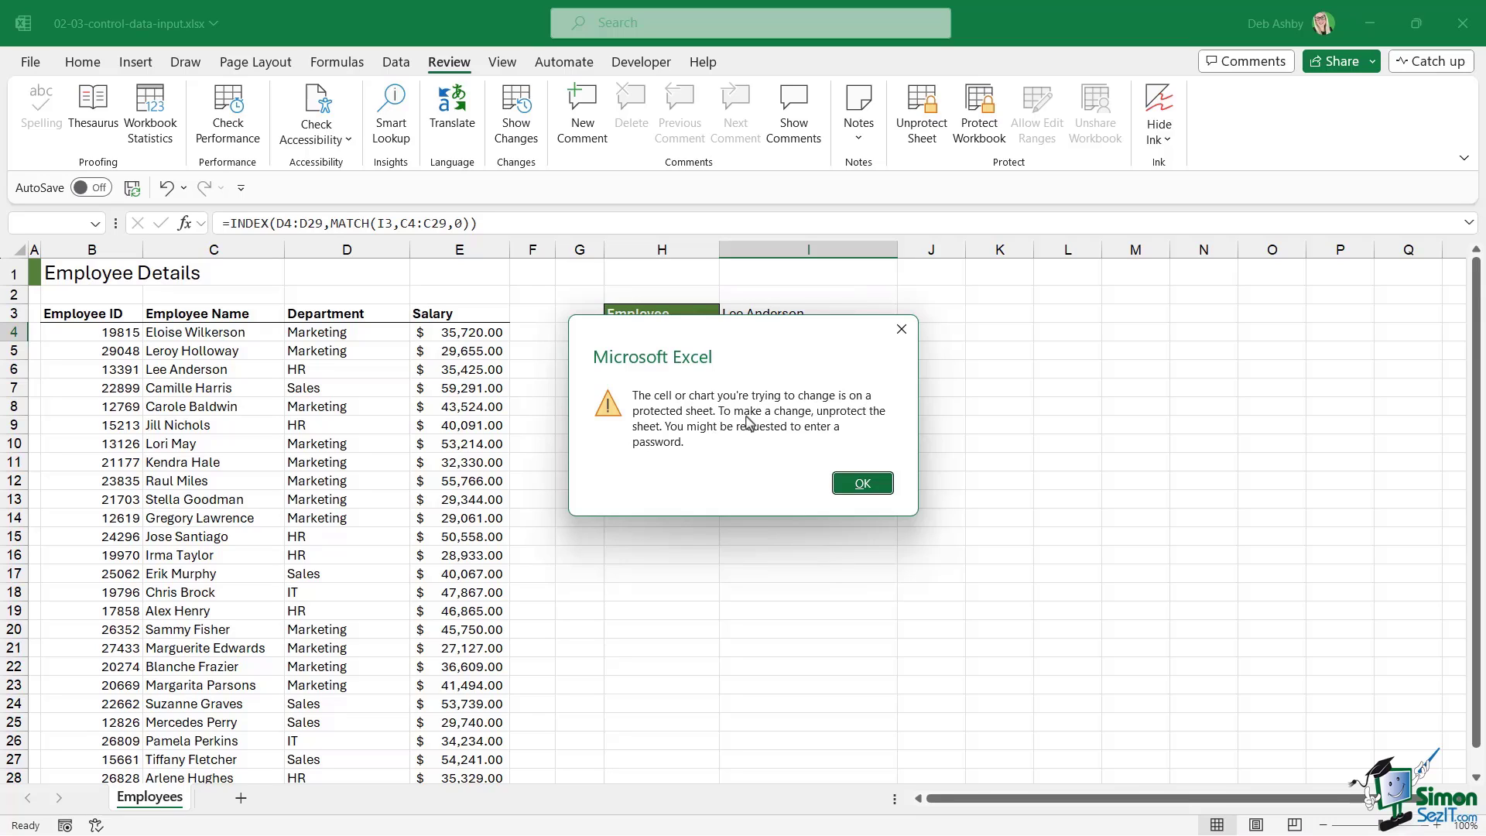
{"action": "key", "text": "Escape"}
{"action": "left_click", "coordinate": [791, 350]}
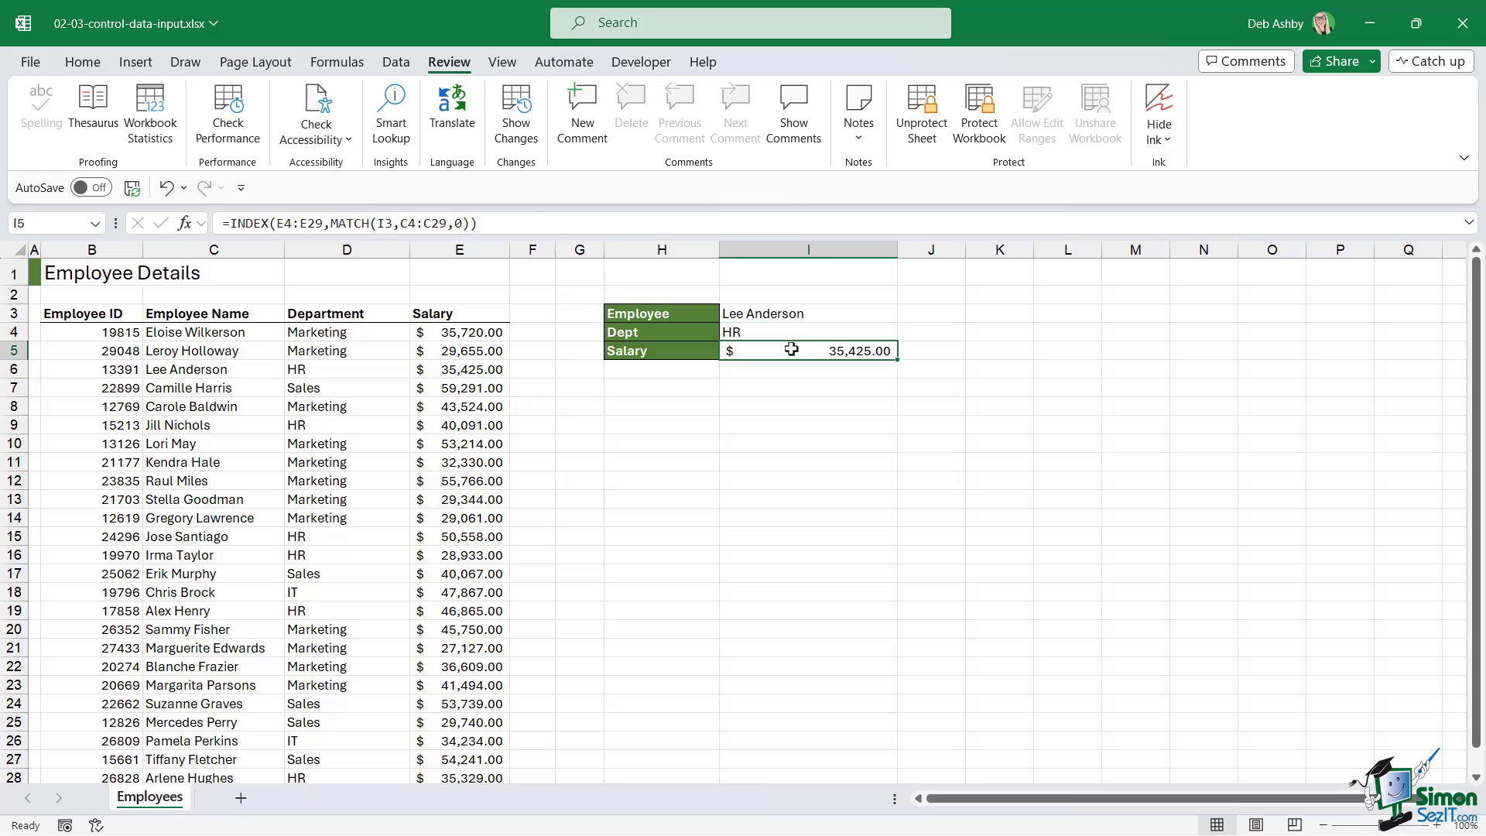
- Choose a different employee from I3's dropdown, returning Dept HR and Salary $40,091.00
{"action": "left_click", "coordinate": [268, 392]}
{"action": "left_click", "coordinate": [740, 318]}
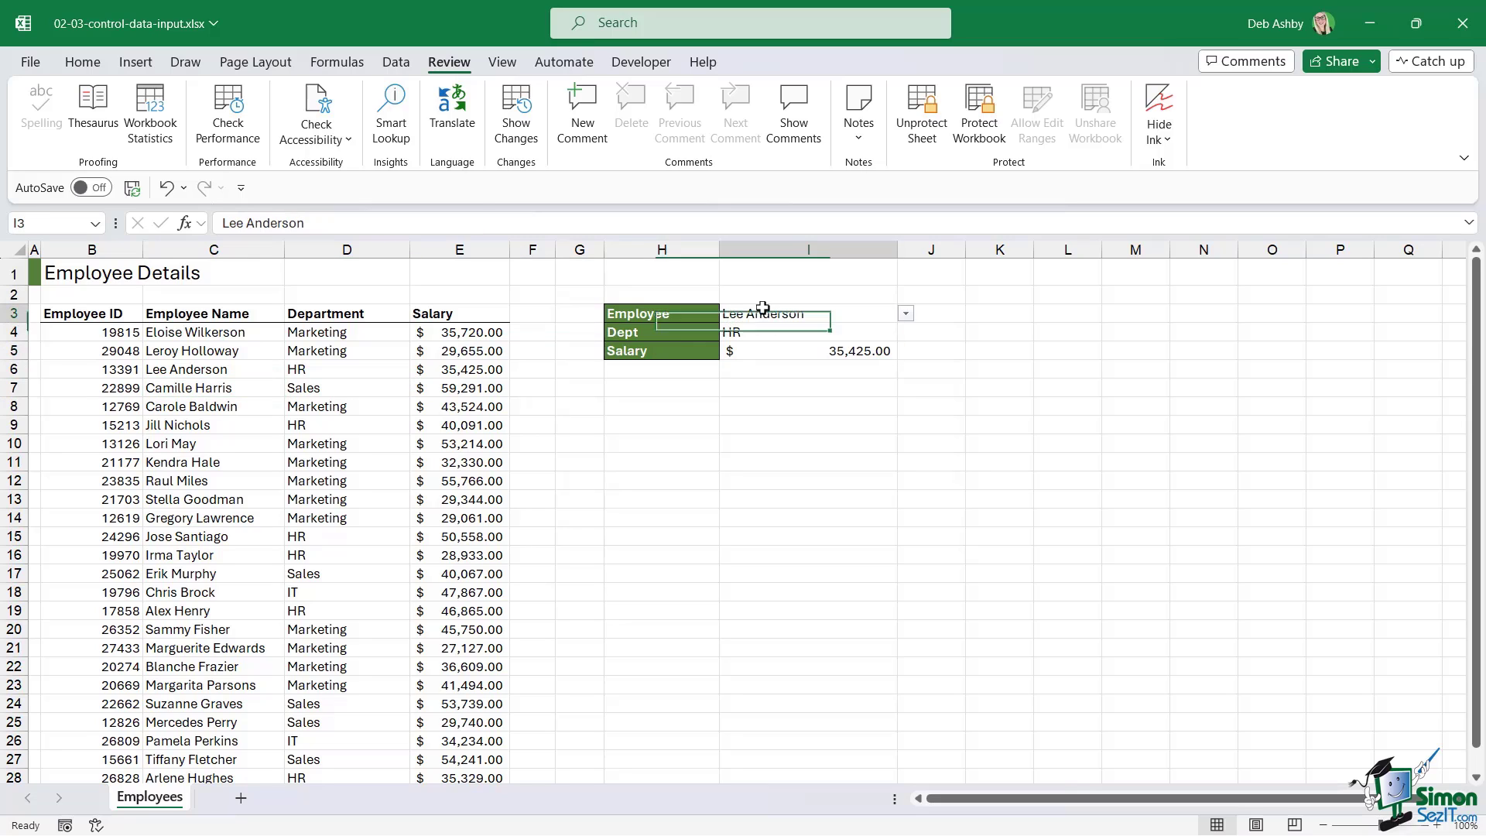
{"action": "left_click", "coordinate": [900, 316]}
{"action": "left_click", "coordinate": [805, 413]}
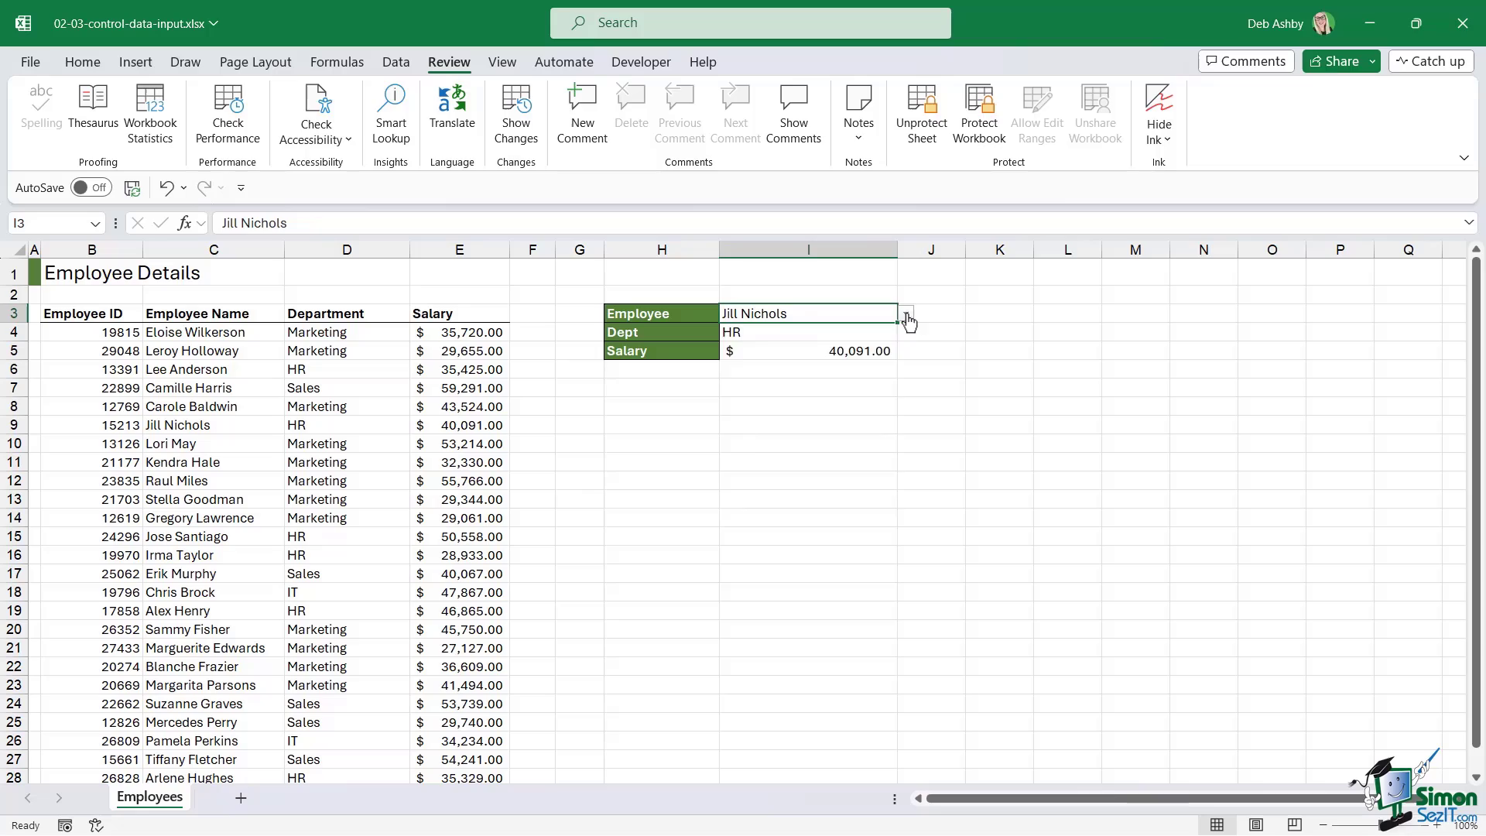